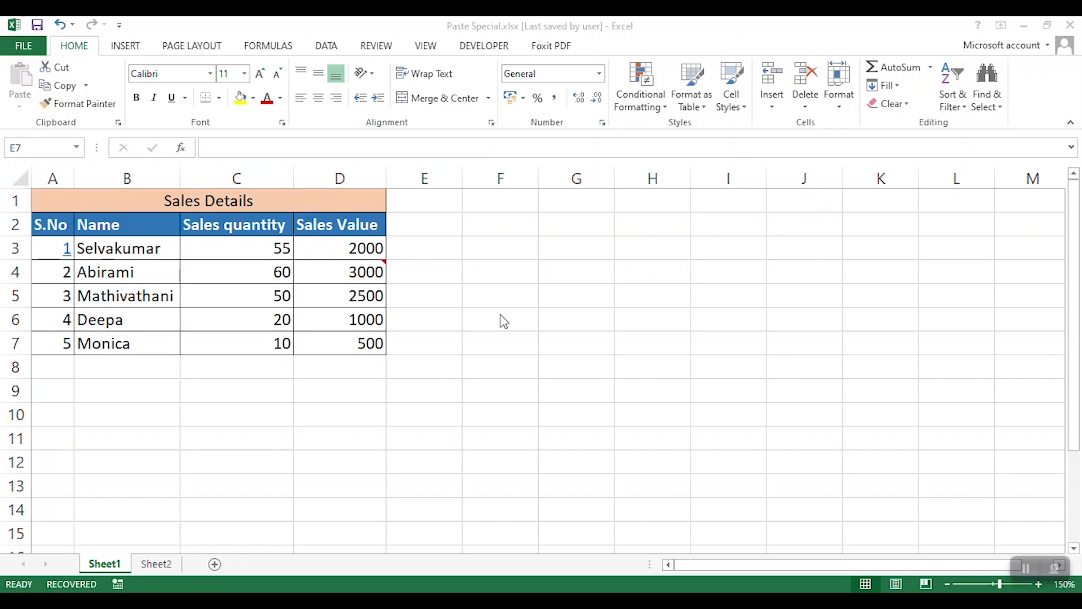
- Copy the whole Sales Details table, range A1:D7
click(82, 198)
drag(86, 198, 276, 351)
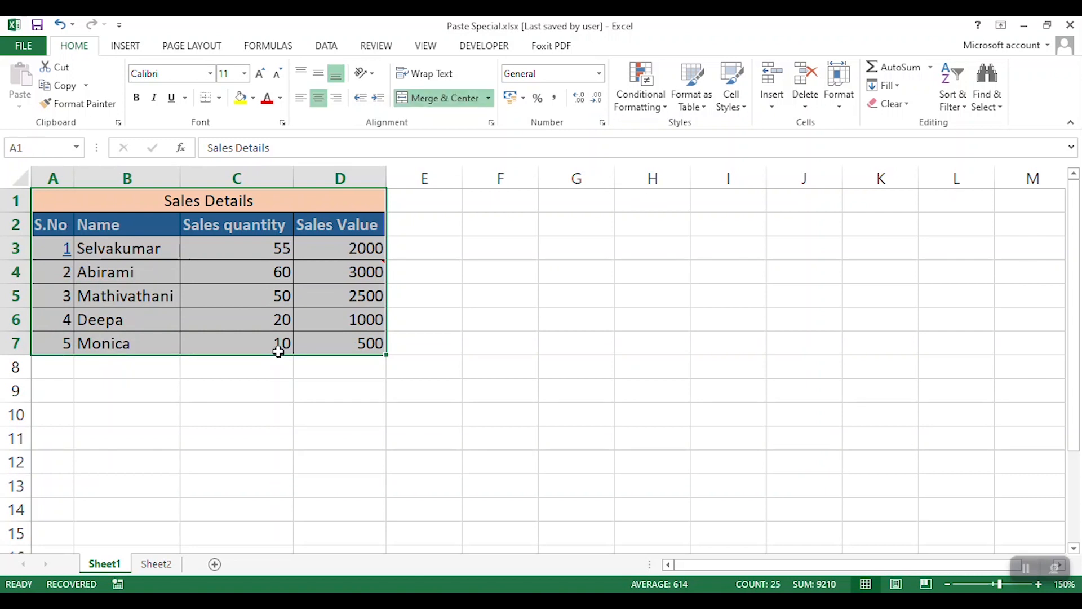
key(ctrl+c)
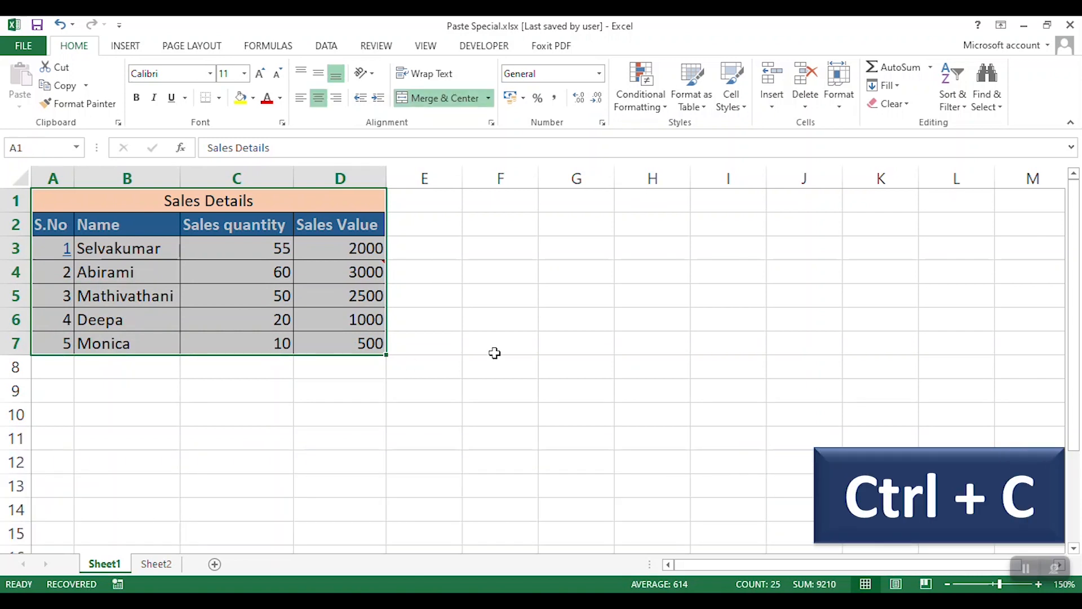
key(ctrl+c)
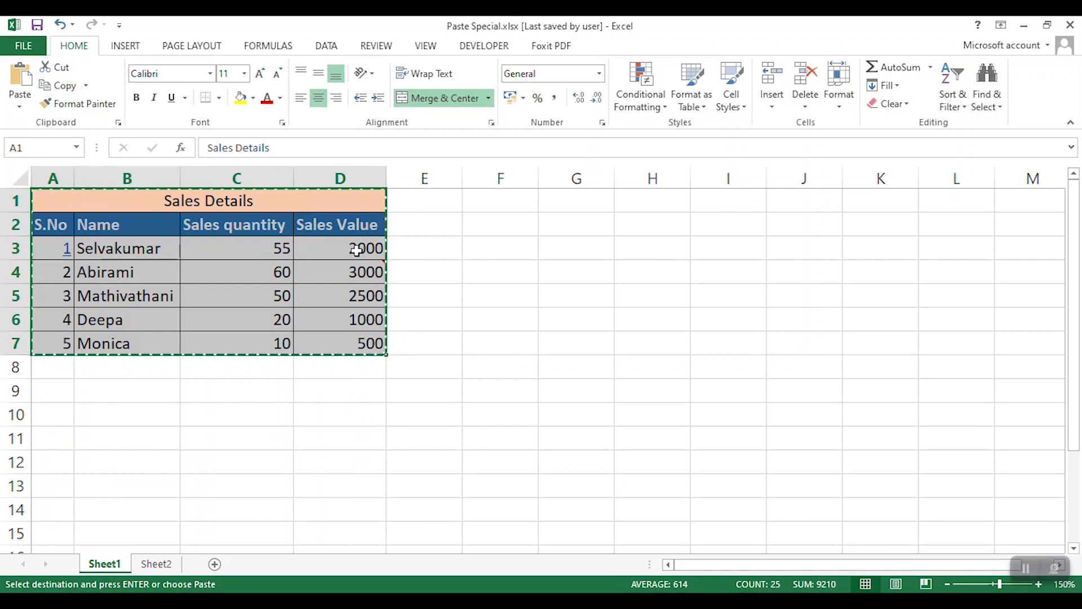
- Paste the copied table at F1 with the normal Paste command and undo the paste
click(509, 207)
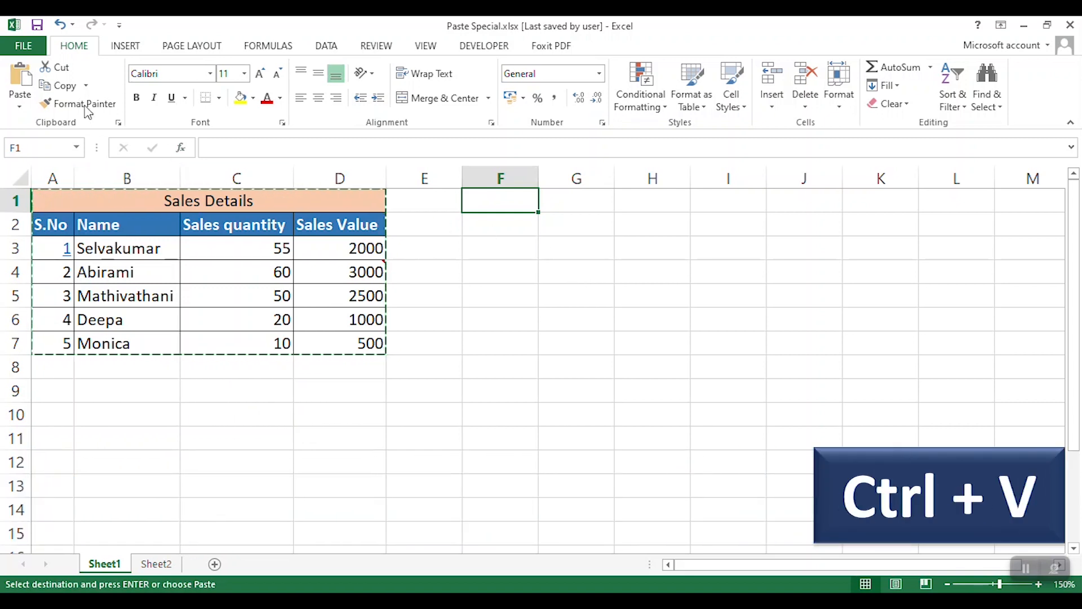
click(20, 79)
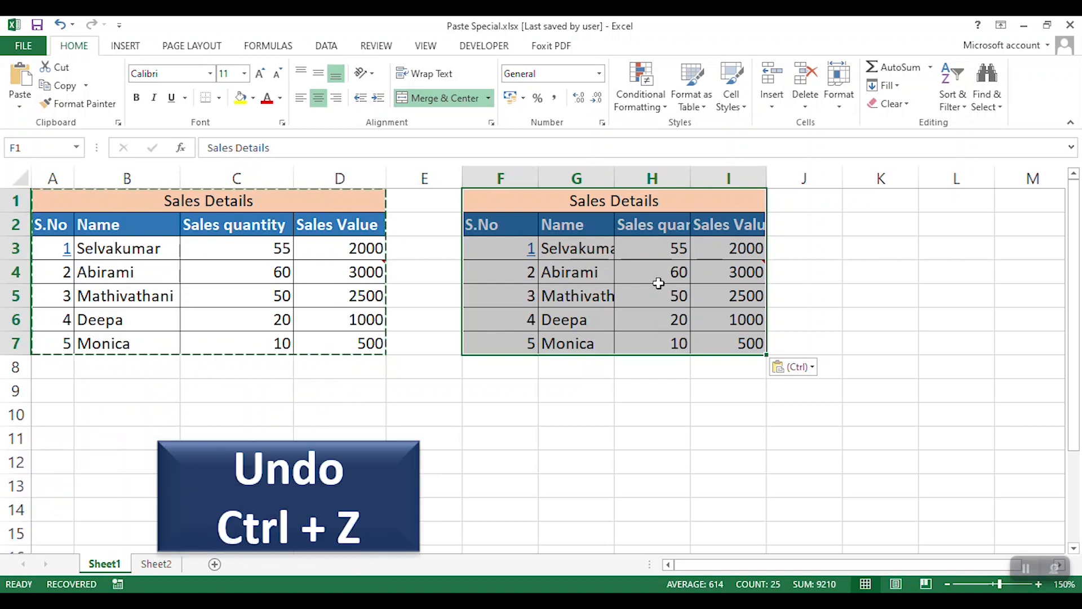
key(ctrl+z)
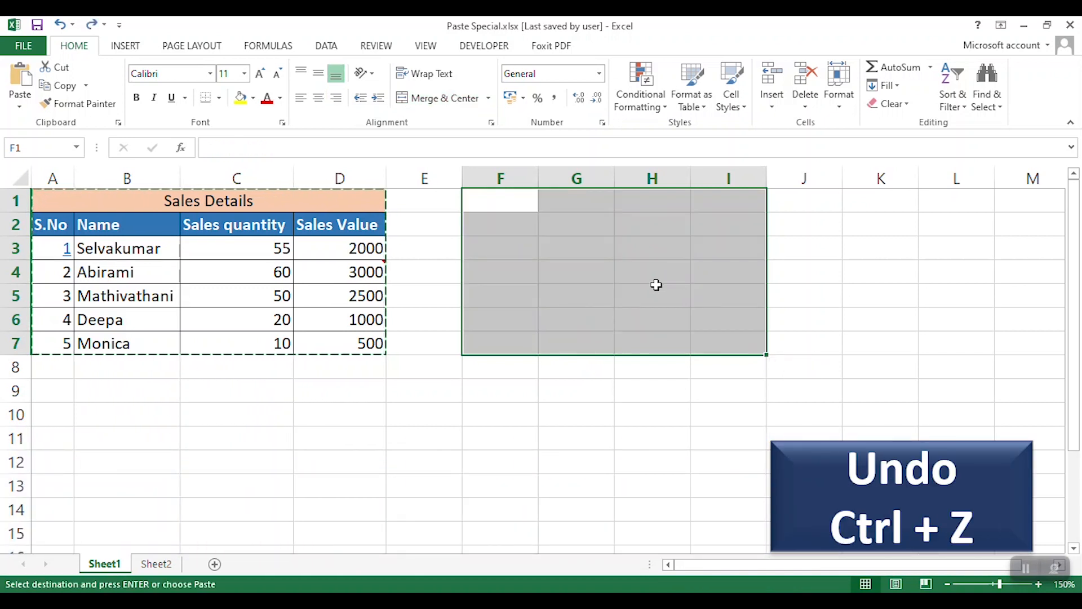
- Paste the copied table at F1 using Paste Special with the All option and undo the paste
click(501, 204)
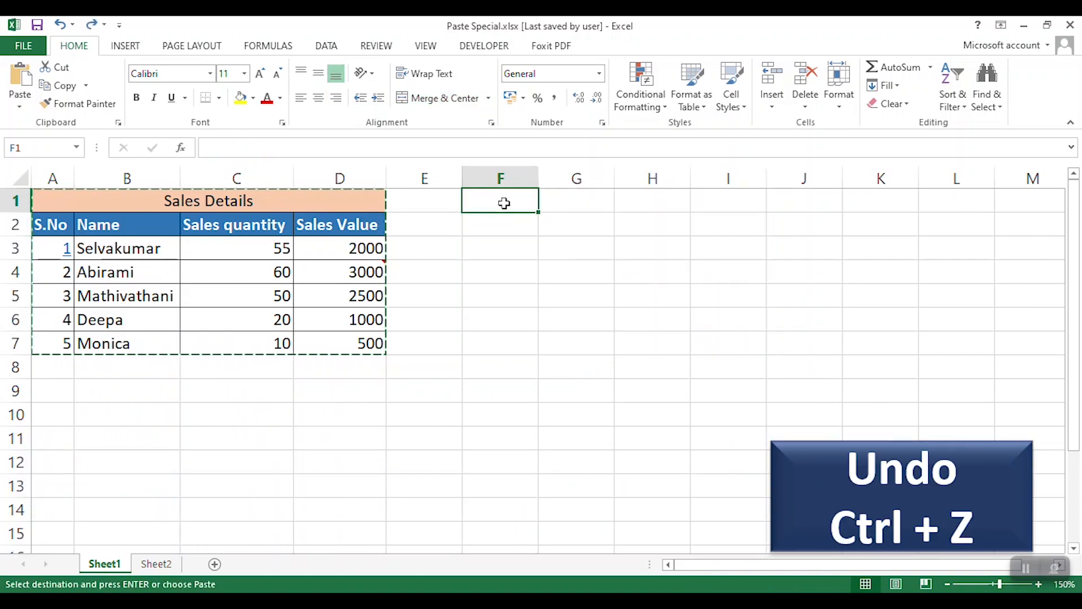
click(21, 109)
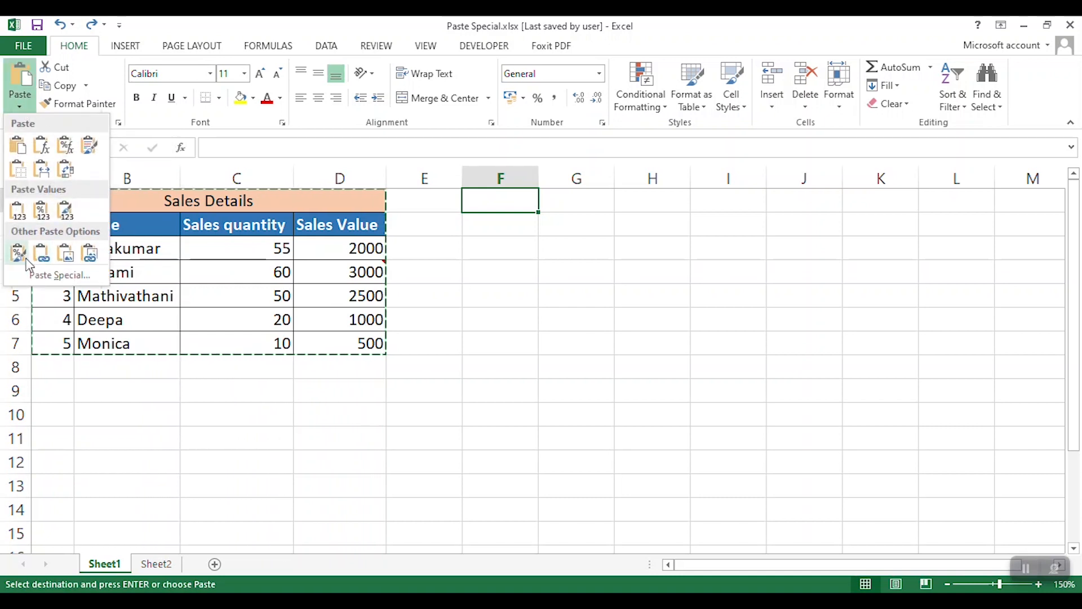
click(74, 276)
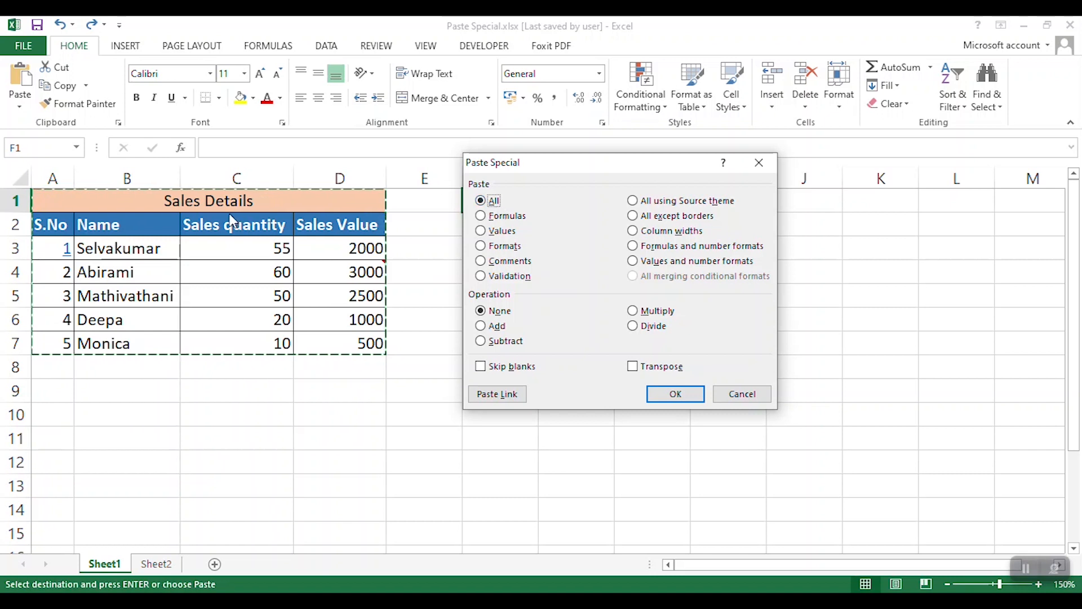
click(683, 395)
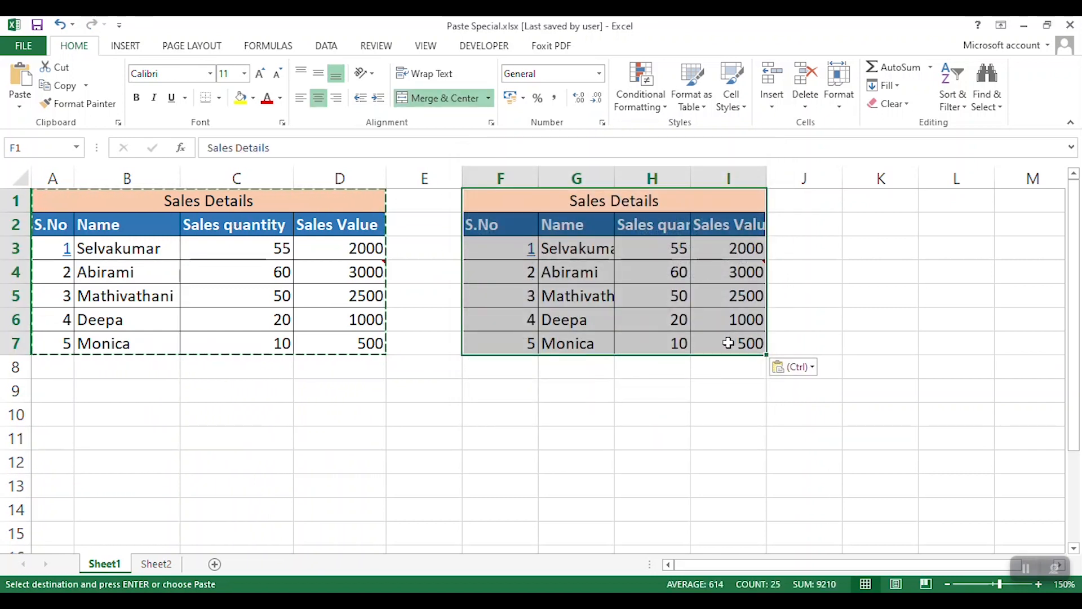
key(ctrl+z)
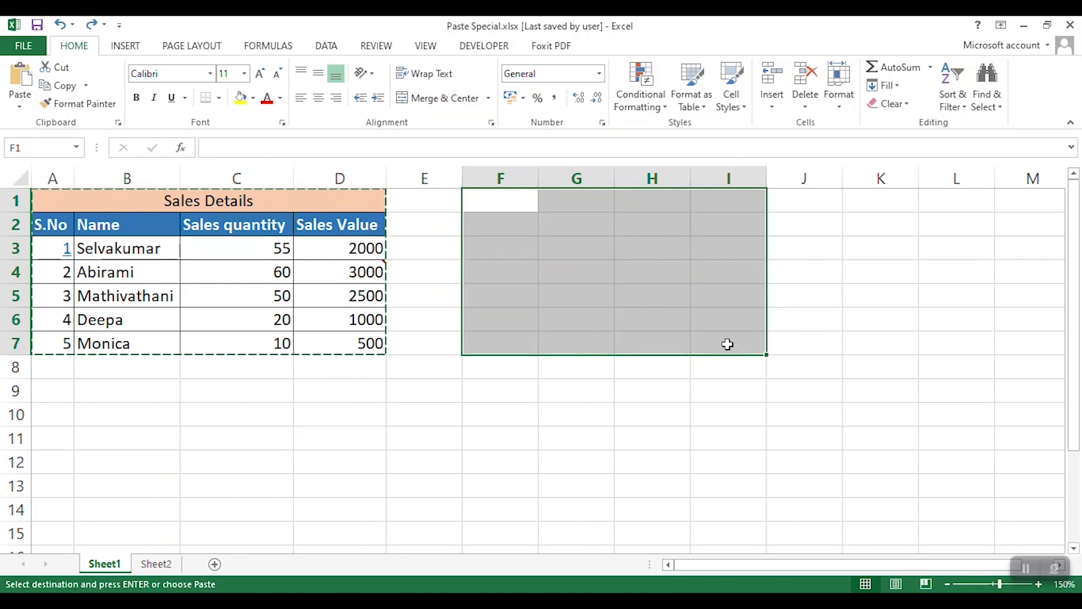
- Paste only the formulas of the copied table at F1 using Paste Special
click(514, 201)
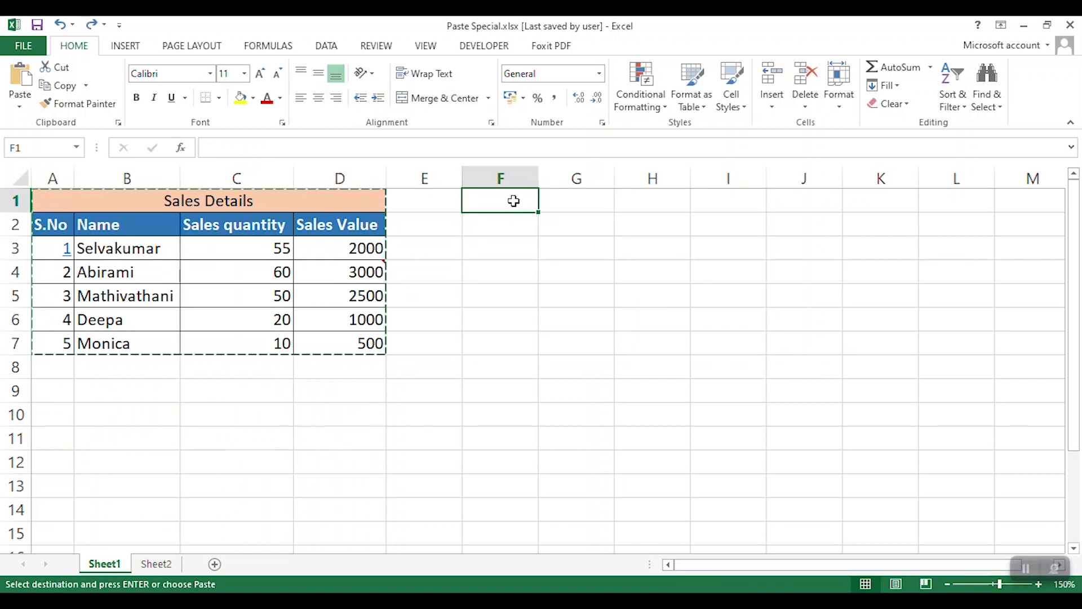
click(20, 106)
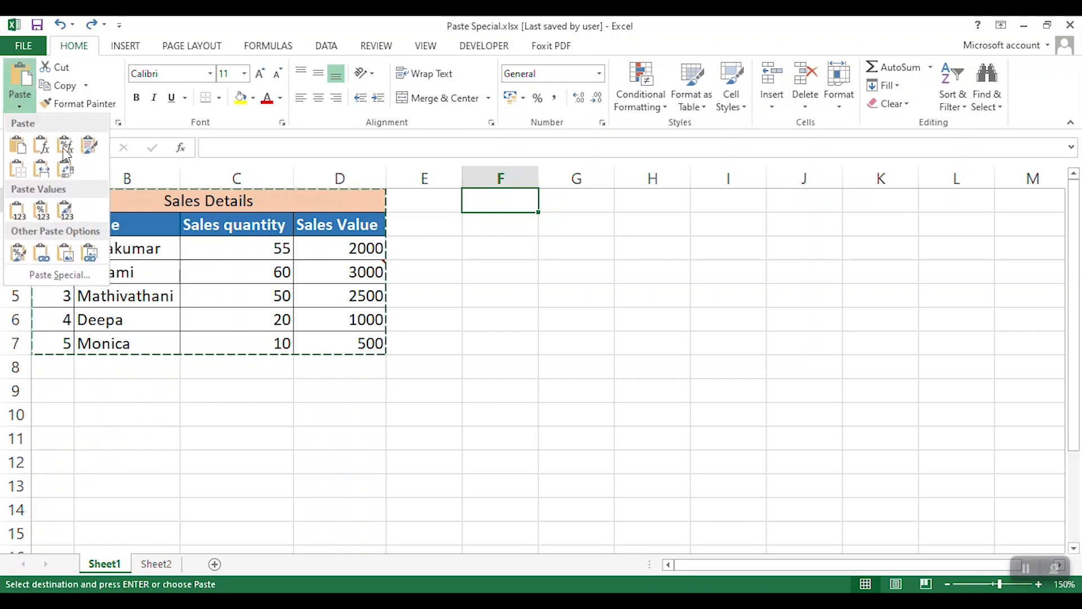
click(502, 197)
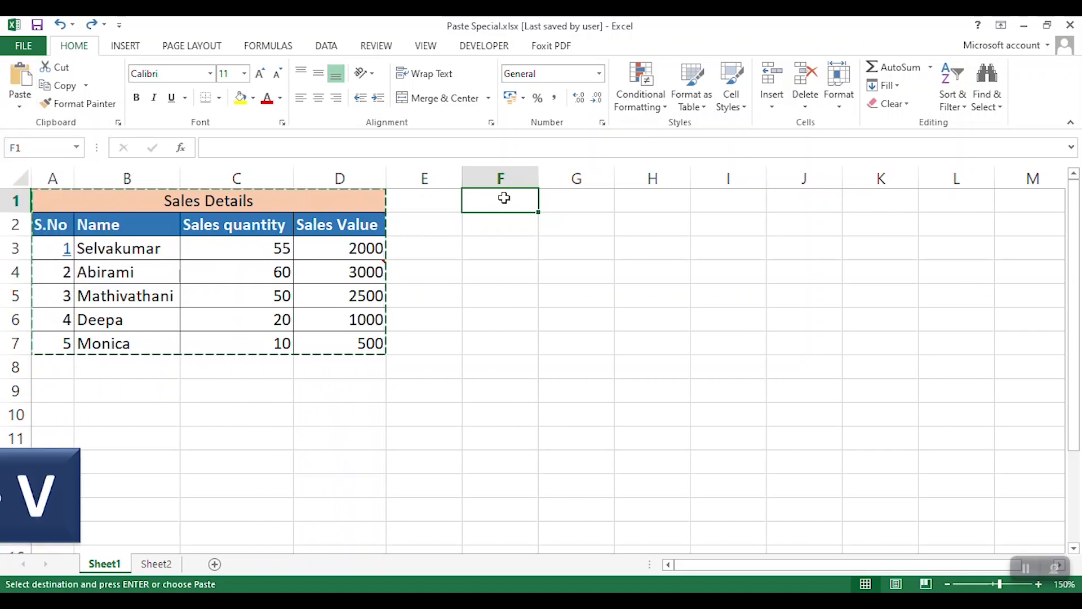
key(ctrl+alt+v)
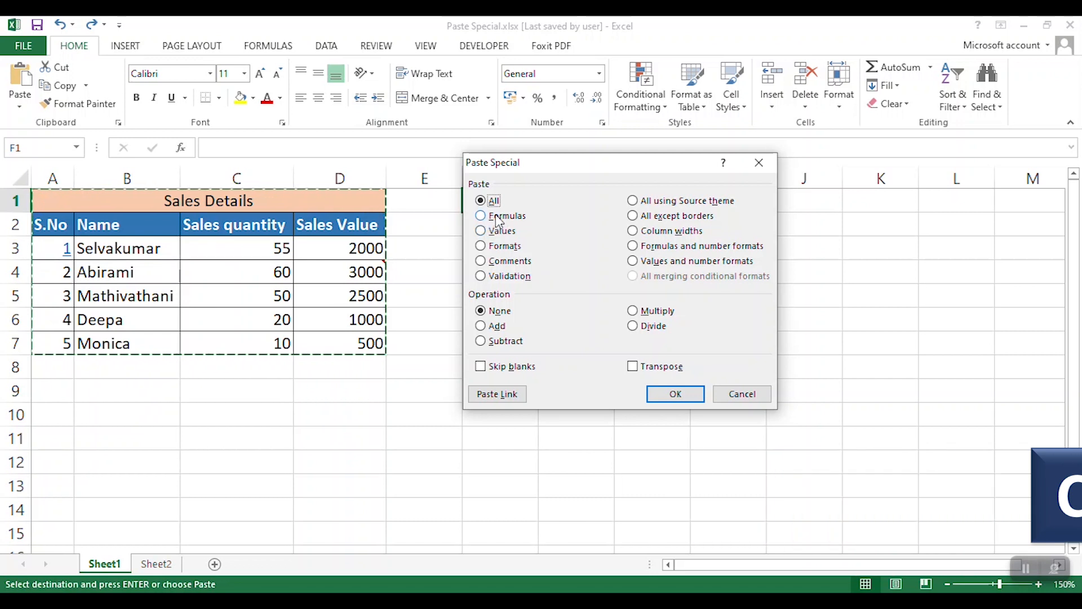
click(488, 220)
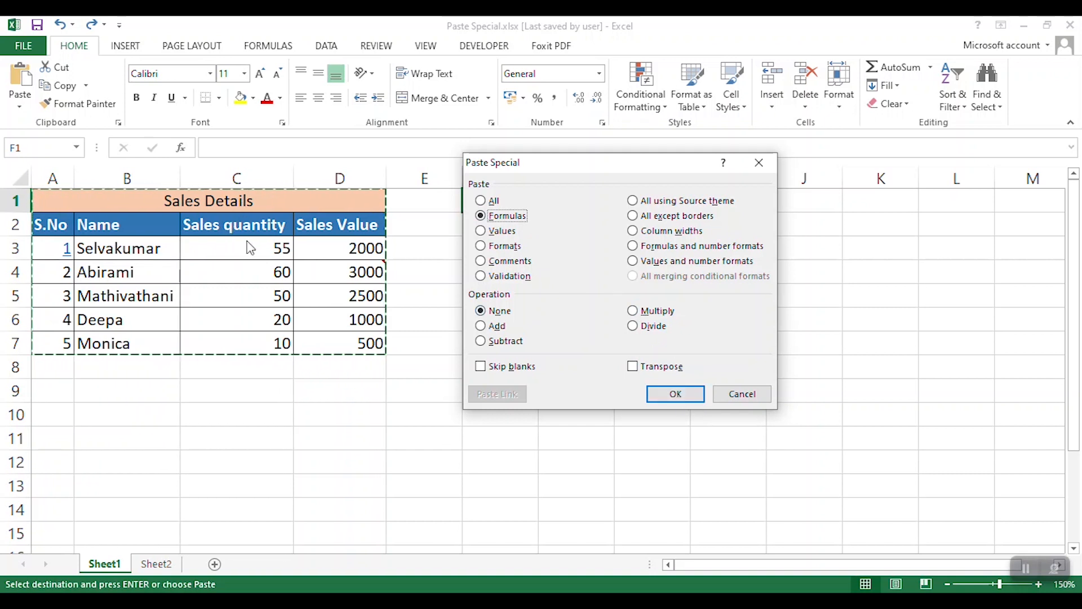
click(675, 393)
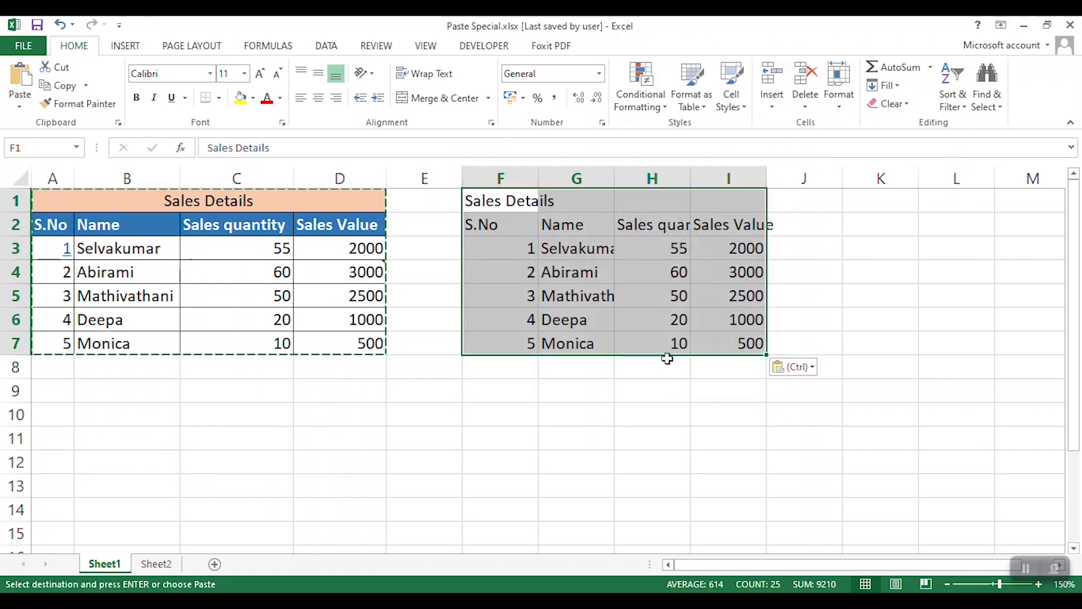
- Compare the formulas in the source cells D5 and D6 with those in the pasted cells I5 and I6
double_click(336, 297)
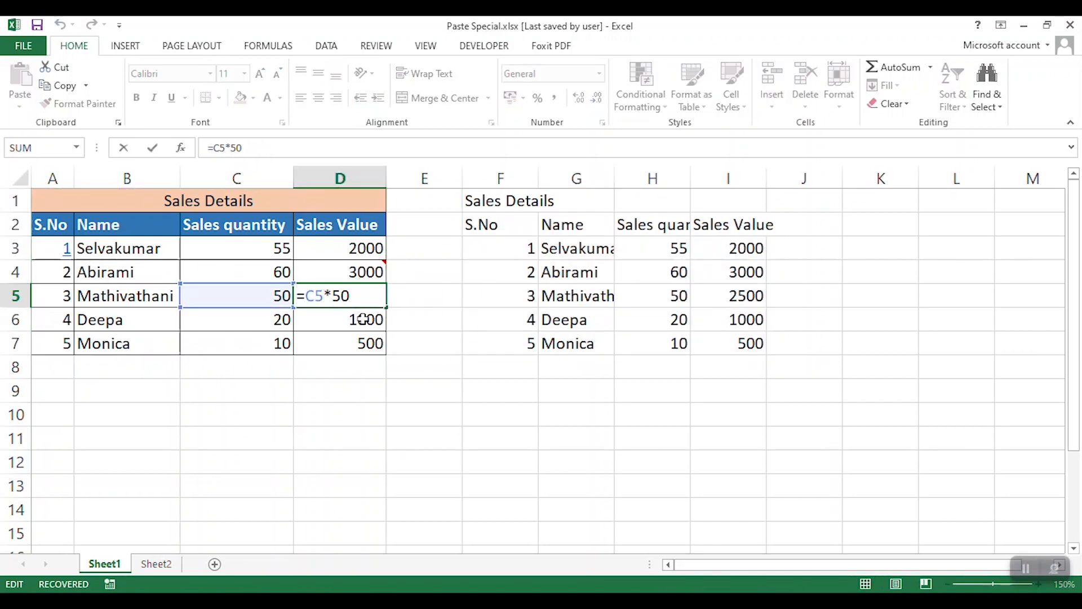
double_click(360, 320)
double_click(726, 297)
double_click(750, 319)
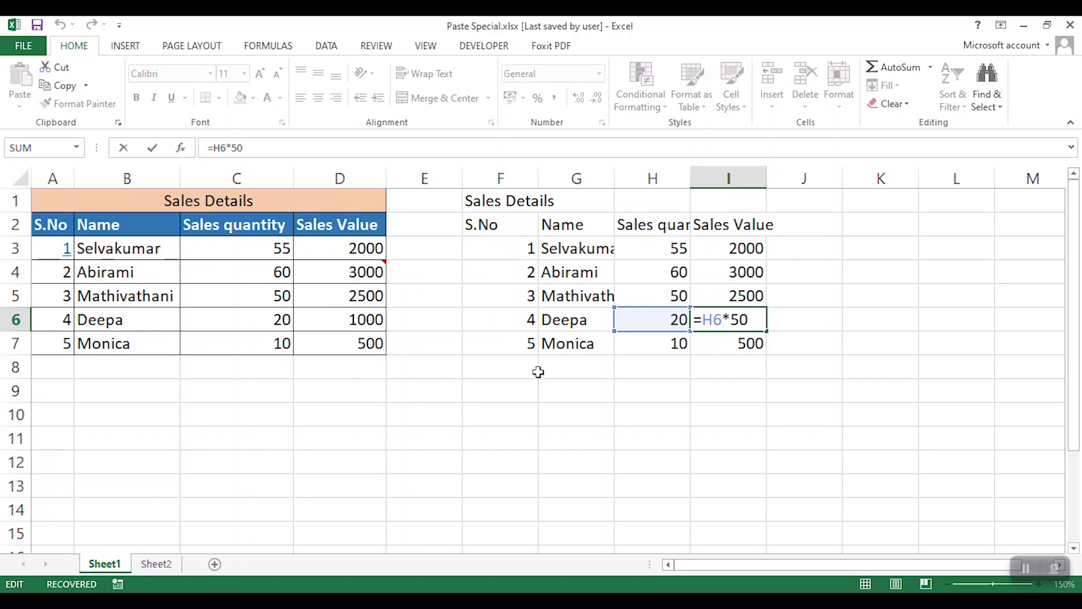
key(ctrl+Return)
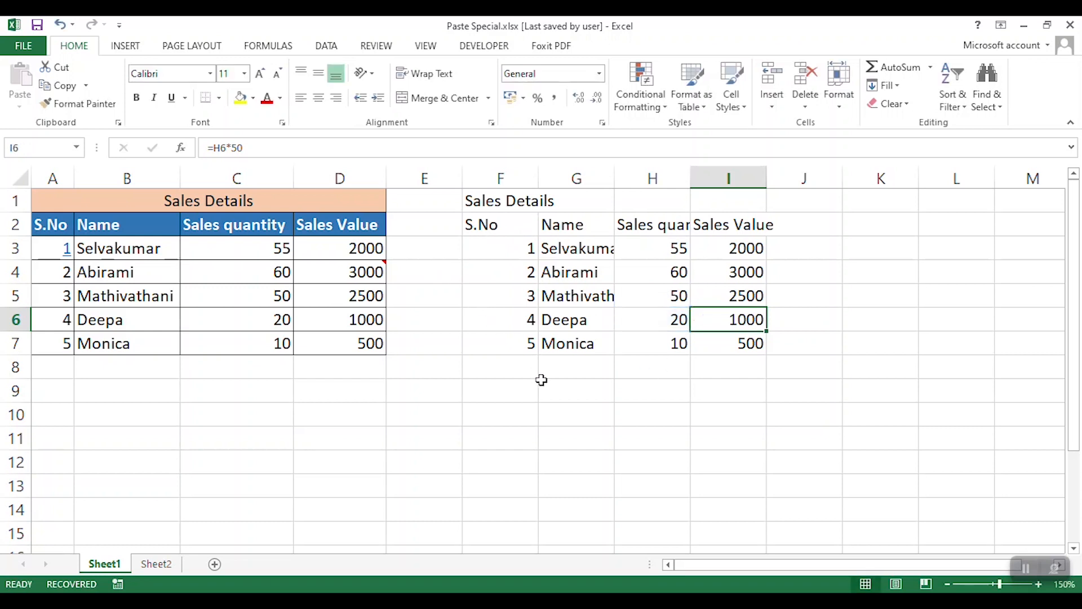
- Undo the cell entries and the formulas paste in F1:I7
key(ctrl+z)
key(ctrl+z)
key(ctrl+z)
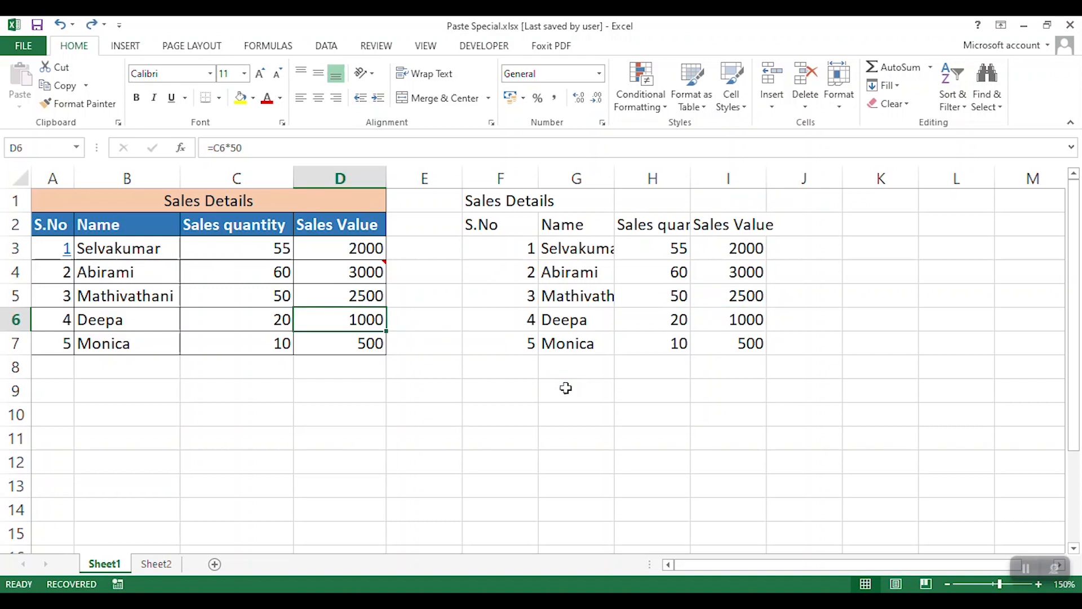
- Paste only the values of the copied table at F1 using Paste Special
click(500, 195)
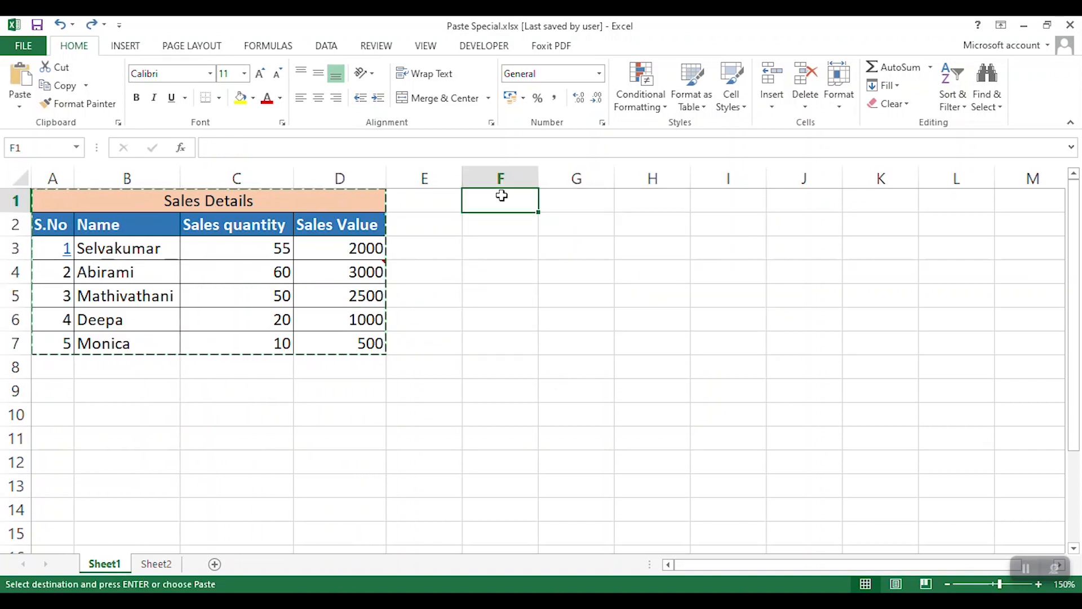
key(ctrl+alt+v)
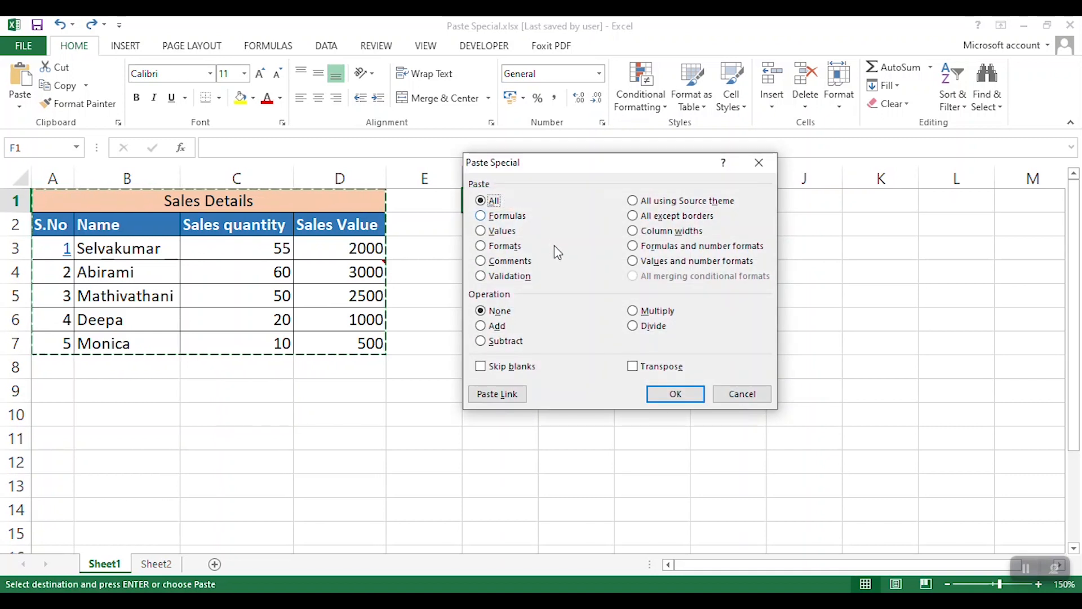
click(482, 232)
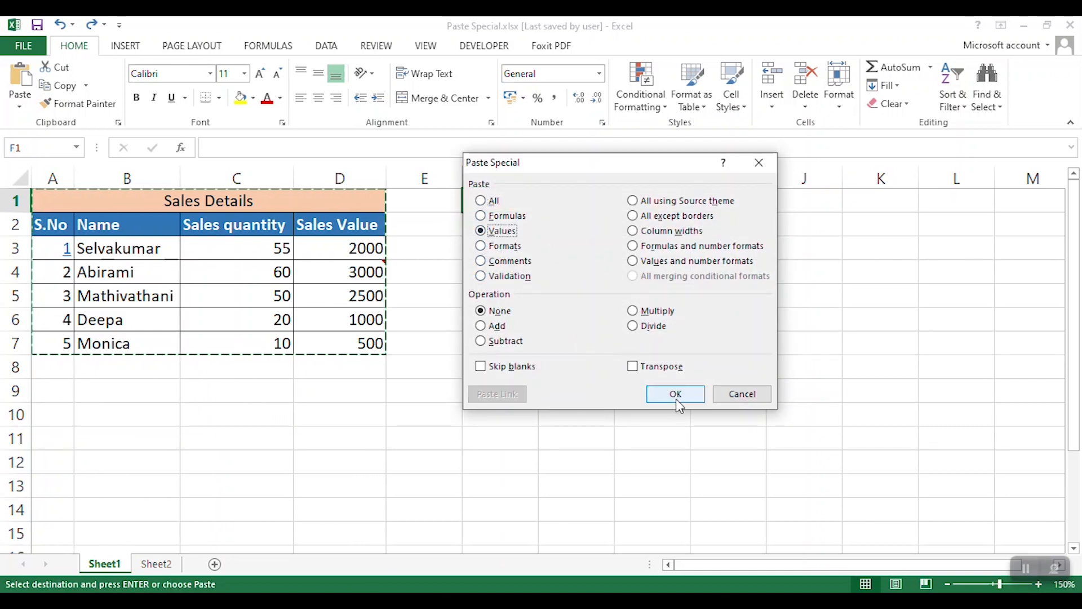
click(675, 394)
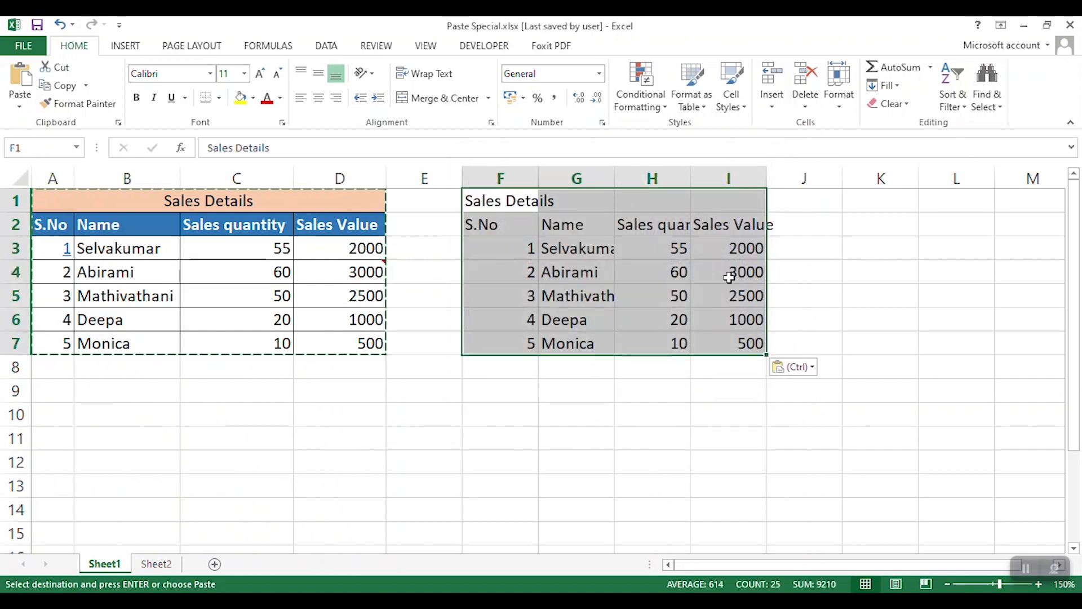
- Inspect the contents of the pasted Sales Value cells I4 and I5 for formulas
double_click(742, 275)
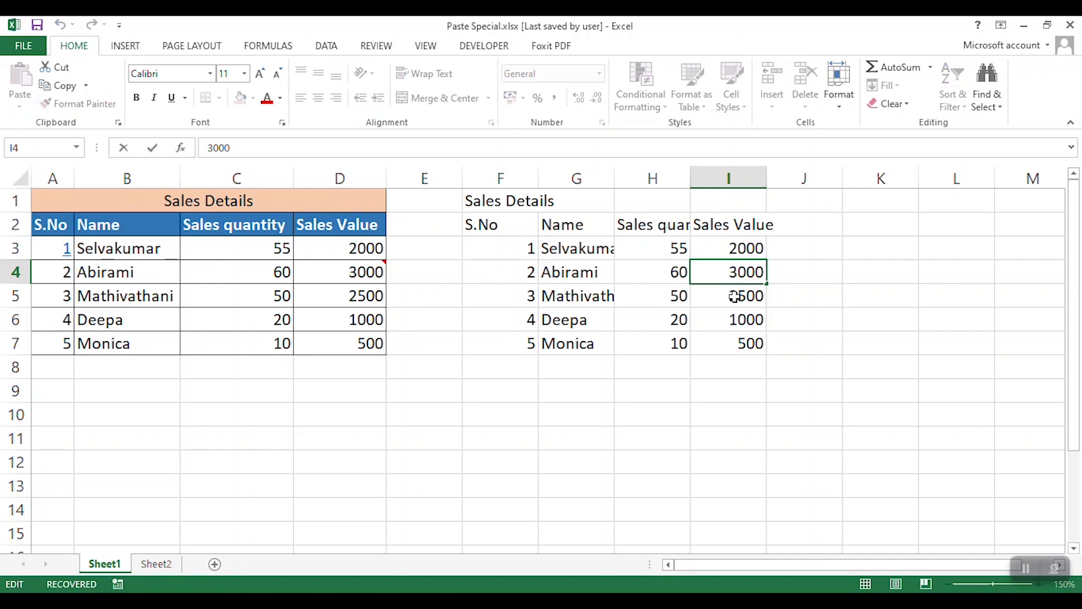
double_click(738, 299)
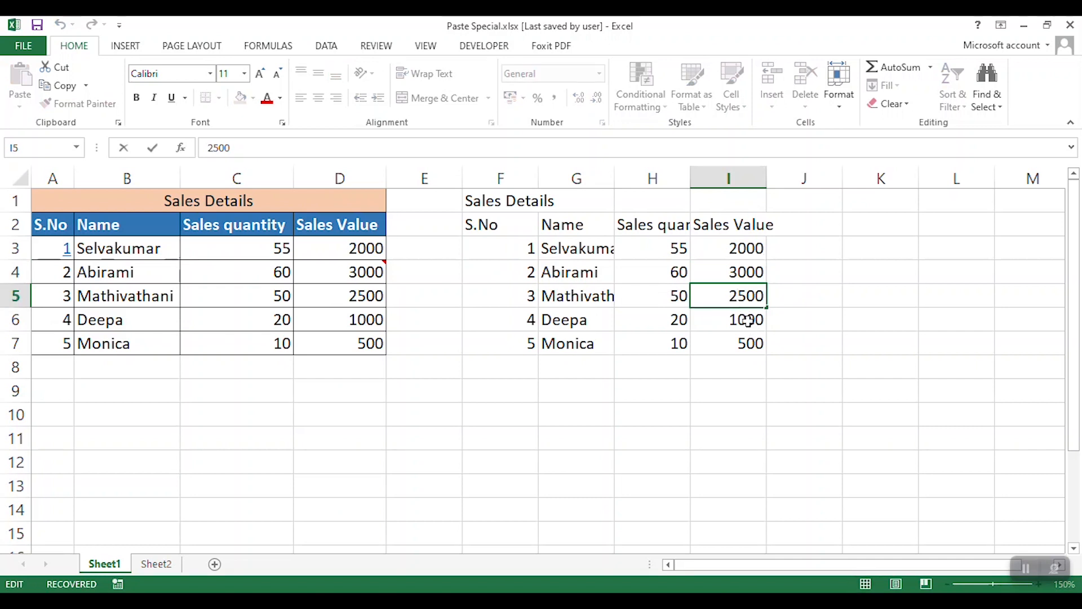
click(748, 375)
- Undo the cell entries and the values paste in F1:I7
key(ctrl+z)
key(ctrl+z)
key(ctrl+z)
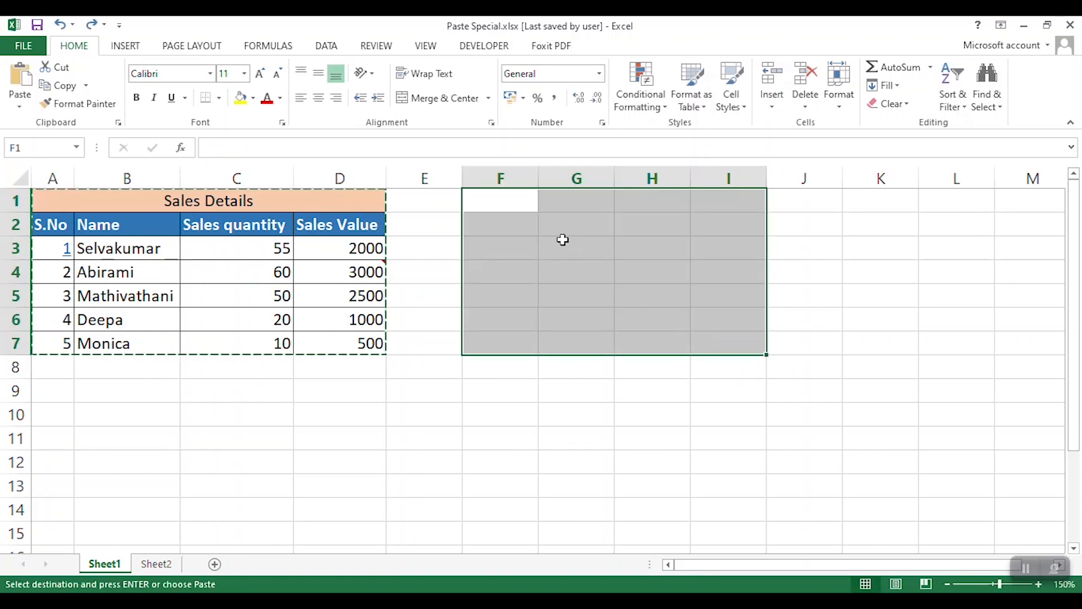
- Paste only the formats of the copied table at F1 using Paste Special and undo the paste
click(520, 203)
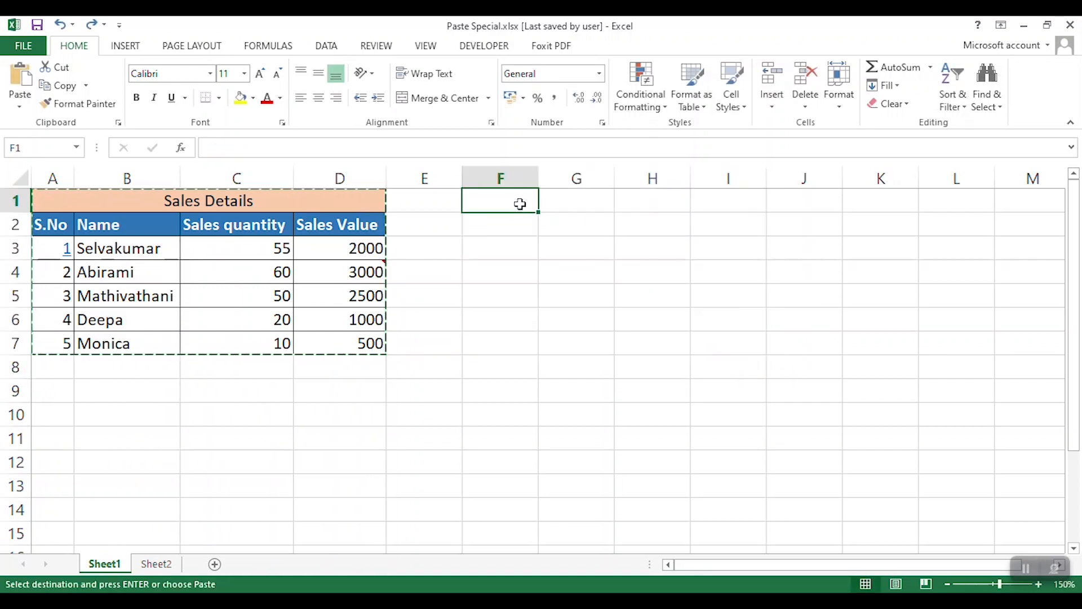
key(ctrl+alt+v)
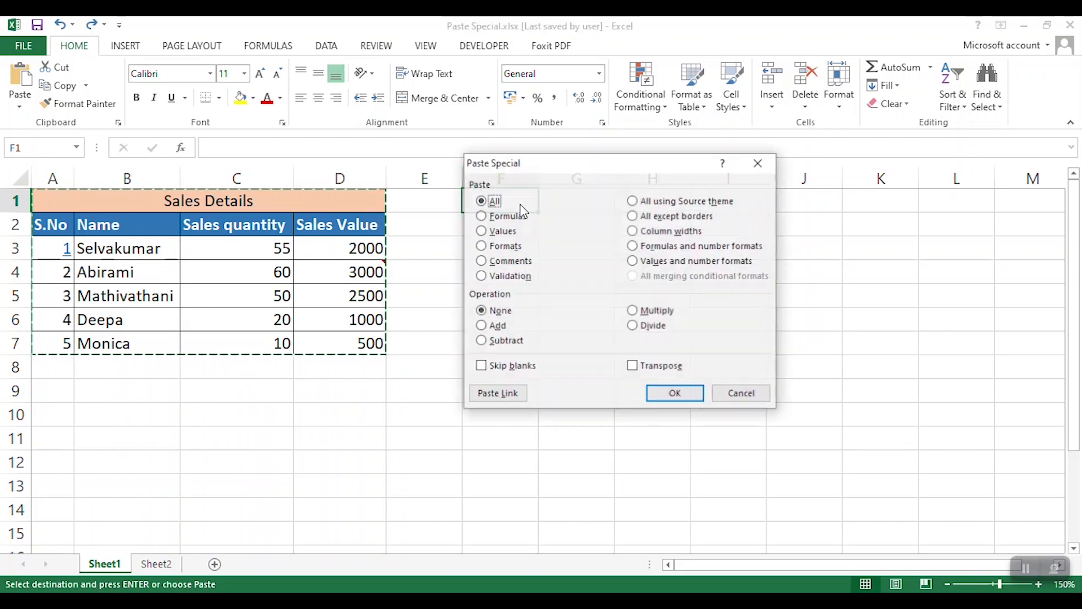
click(499, 248)
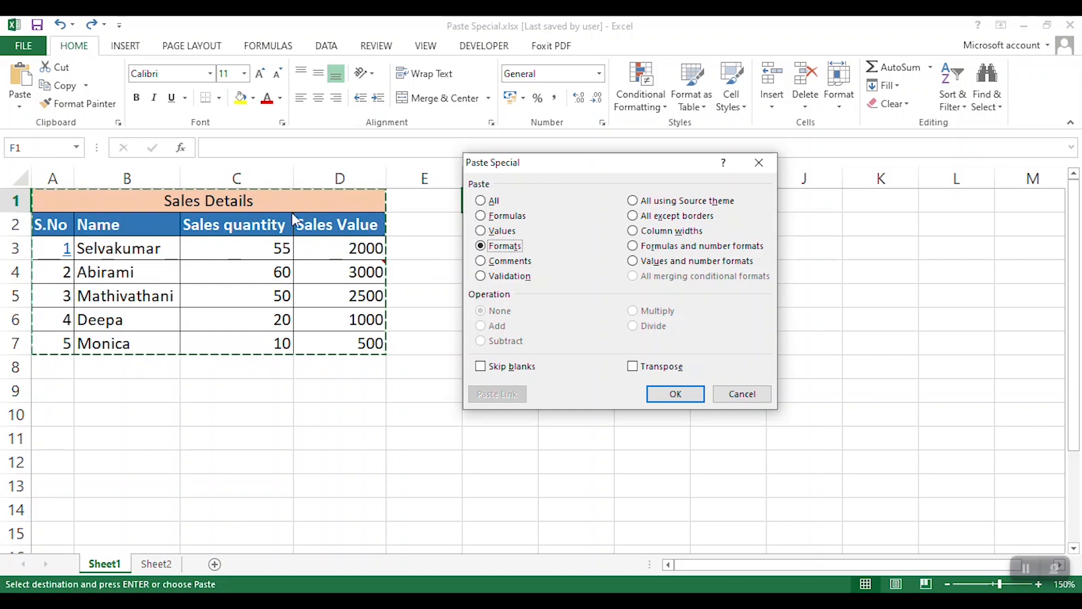
click(692, 394)
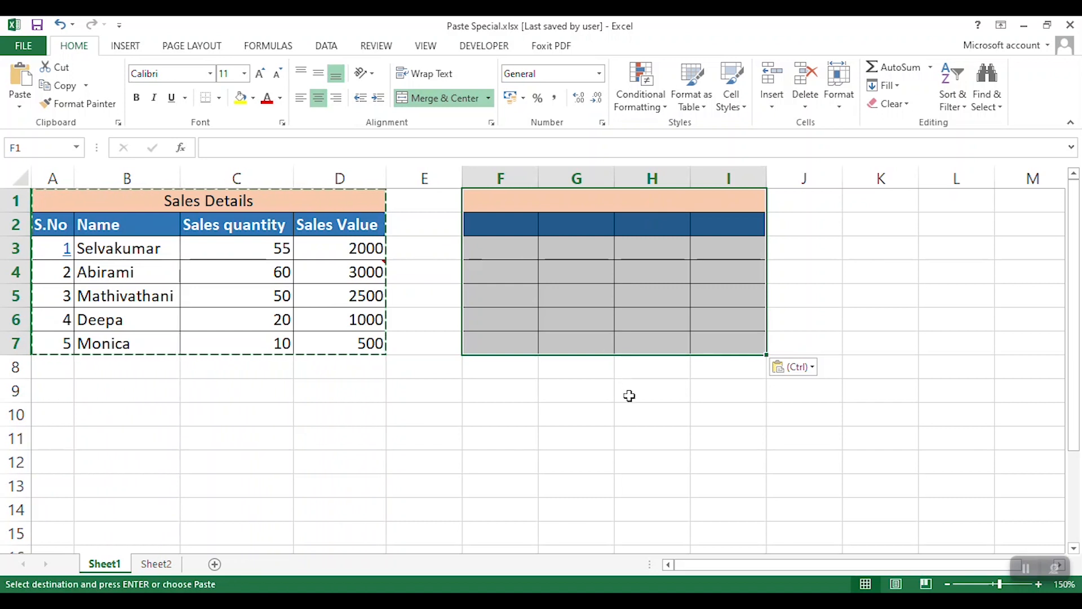
key(ctrl+z)
- Paste only the comments of the copied table at F1 using Paste Special
click(522, 197)
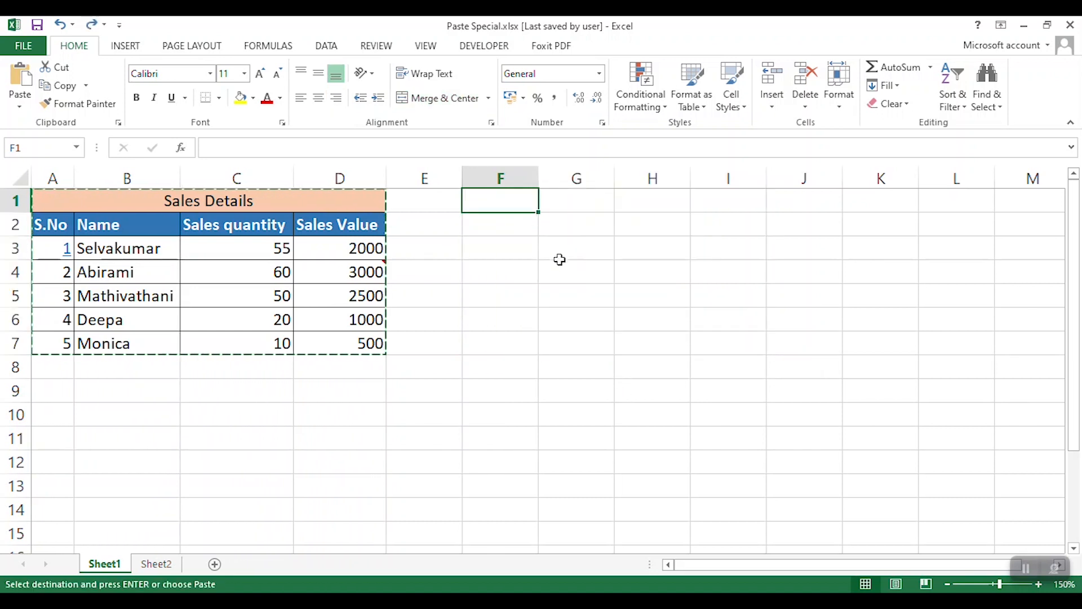
key(ctrl+alt+v)
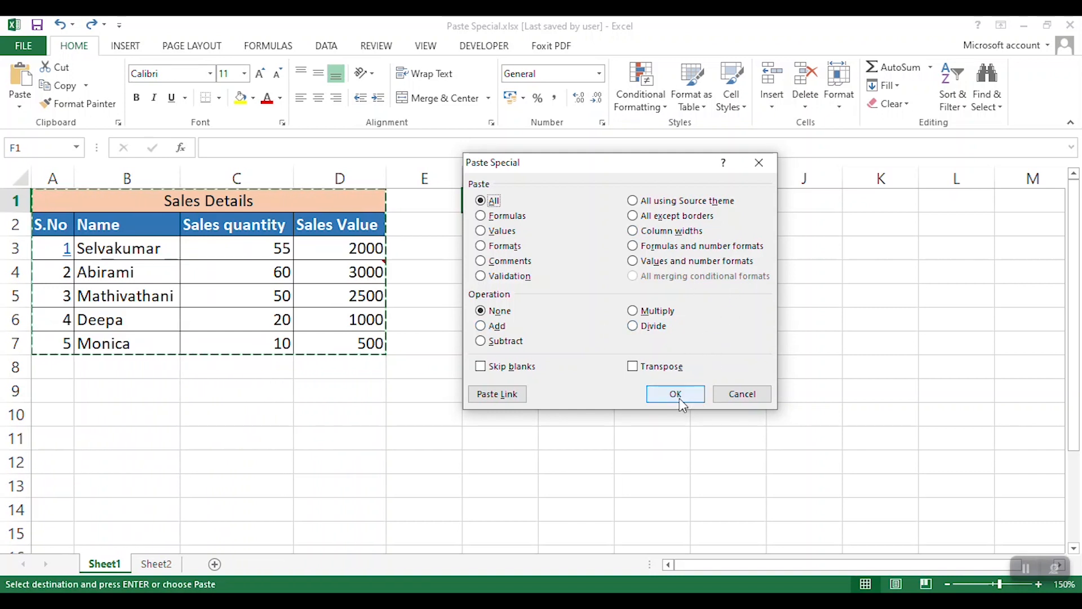
click(499, 260)
click(675, 391)
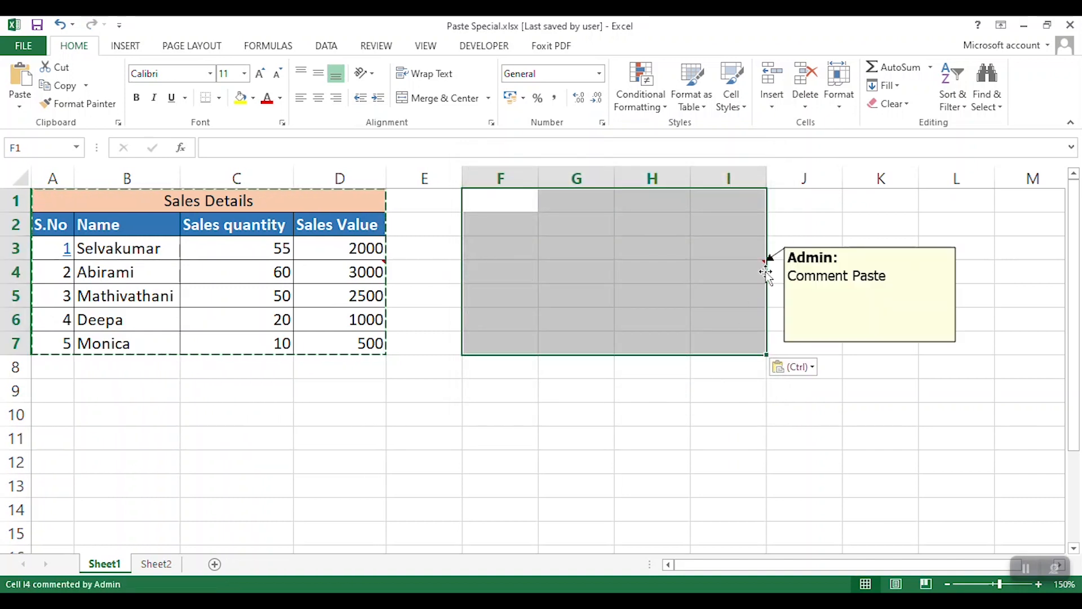
- Compare the pasted comment on I4 with the original on D4 and undo the comments paste
mouse_move(762, 266)
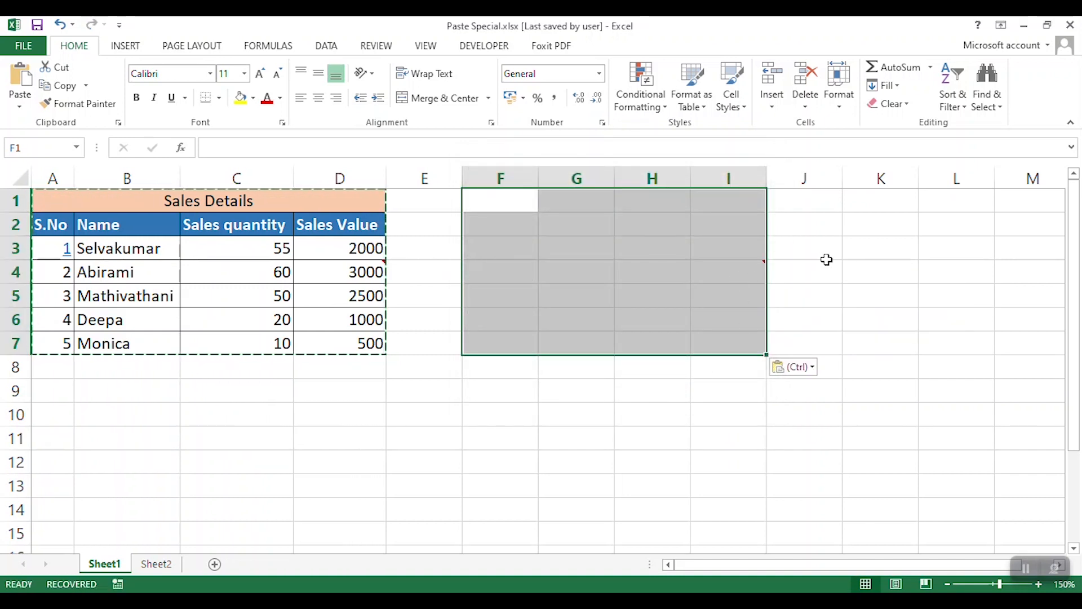
mouse_move(382, 267)
key(ctrl+z)
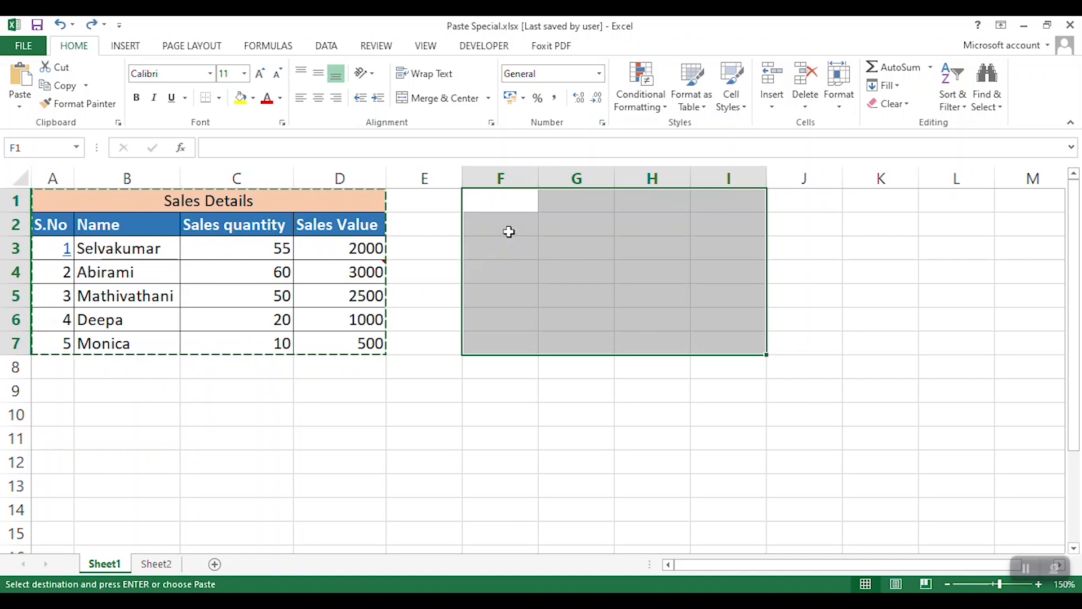
- Paste only the data validation of the copied table at F1 using Paste Special
click(499, 202)
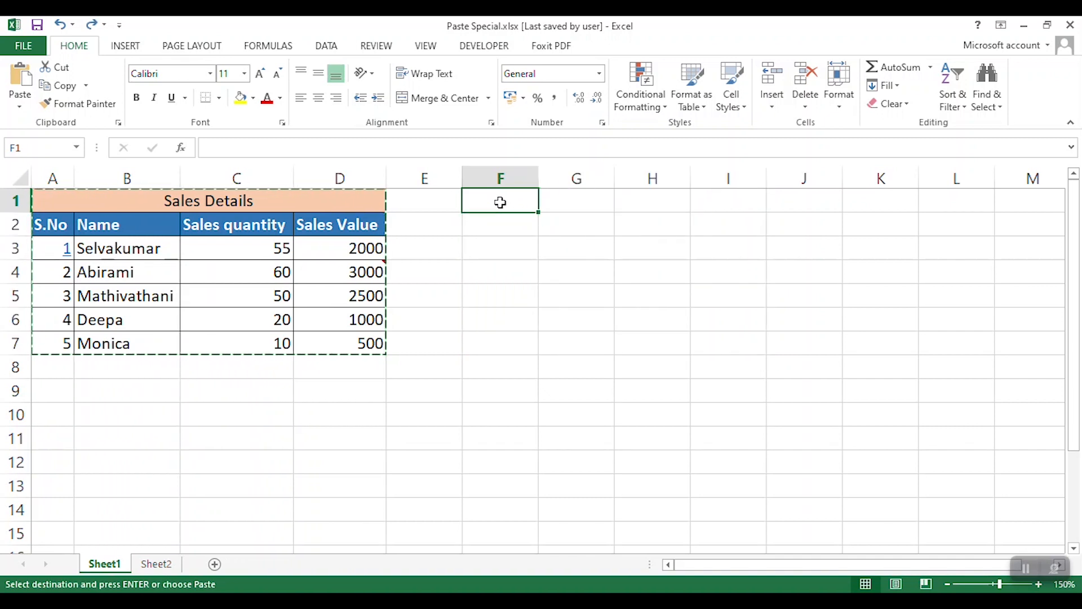
key(ctrl+alt+v)
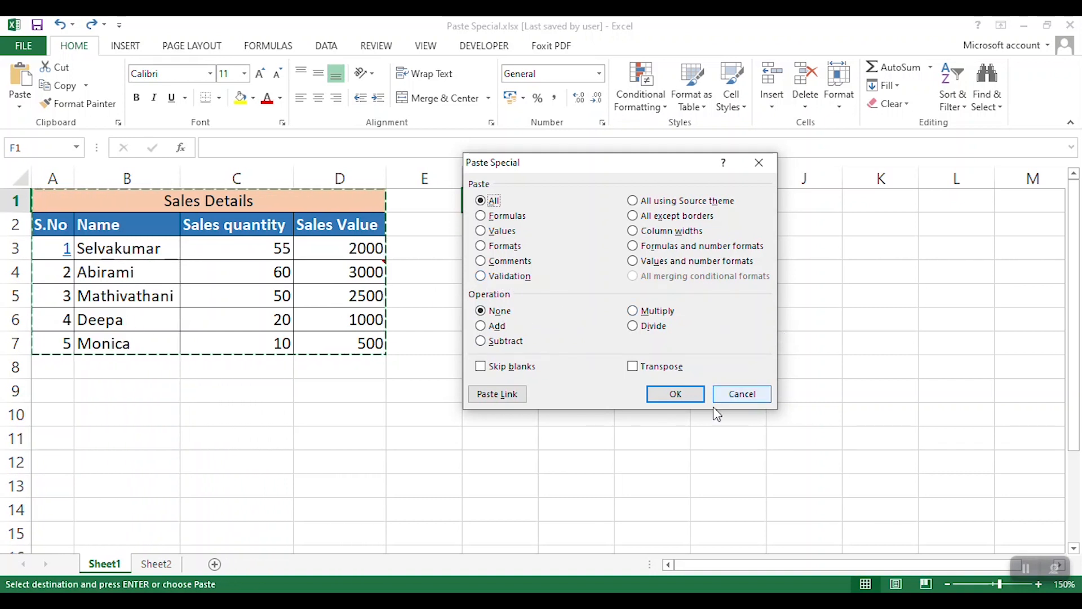
click(495, 277)
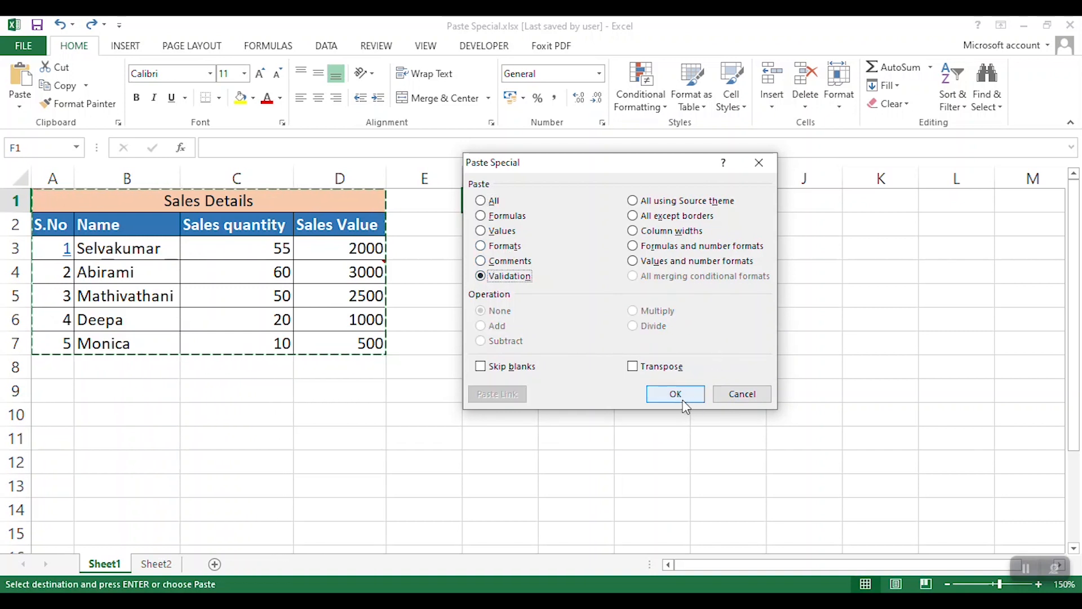
click(676, 395)
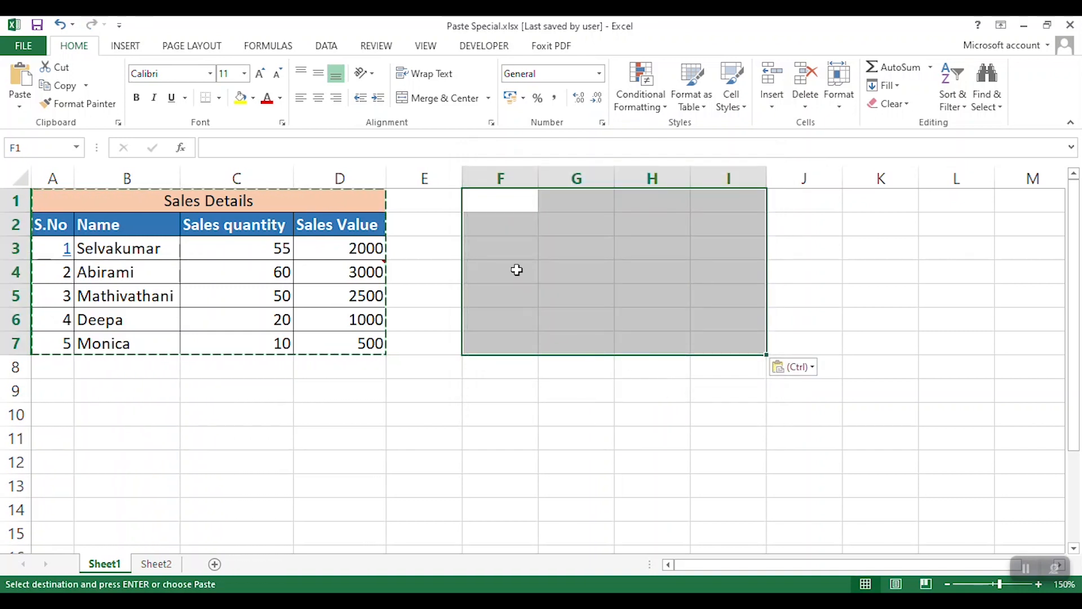
- Examine the validation drop-down list in G3 and compare it with the source list in B3
click(524, 247)
click(562, 249)
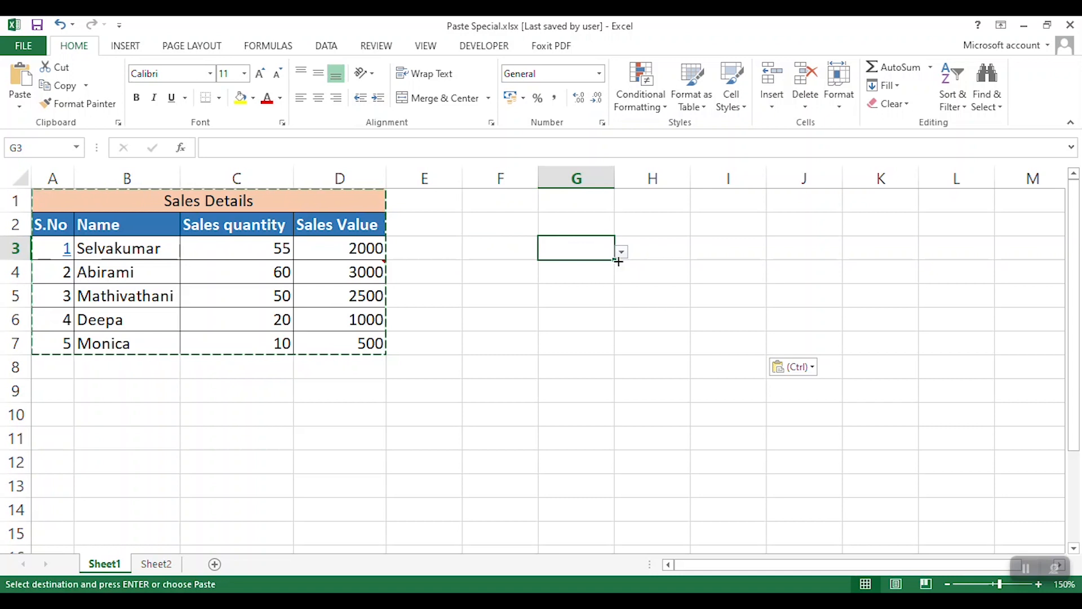
click(621, 254)
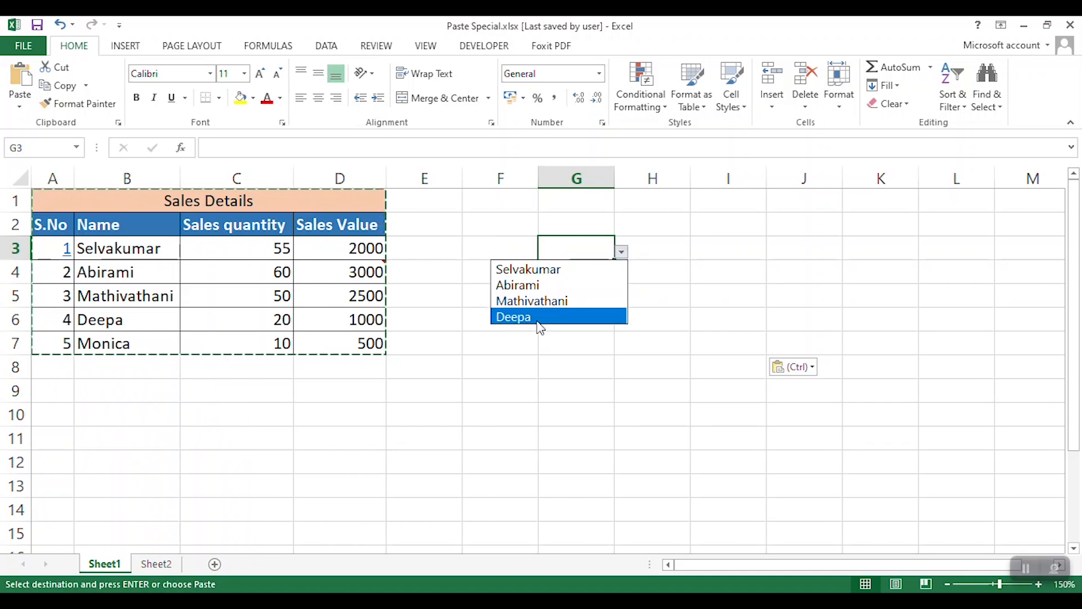
click(171, 262)
click(164, 254)
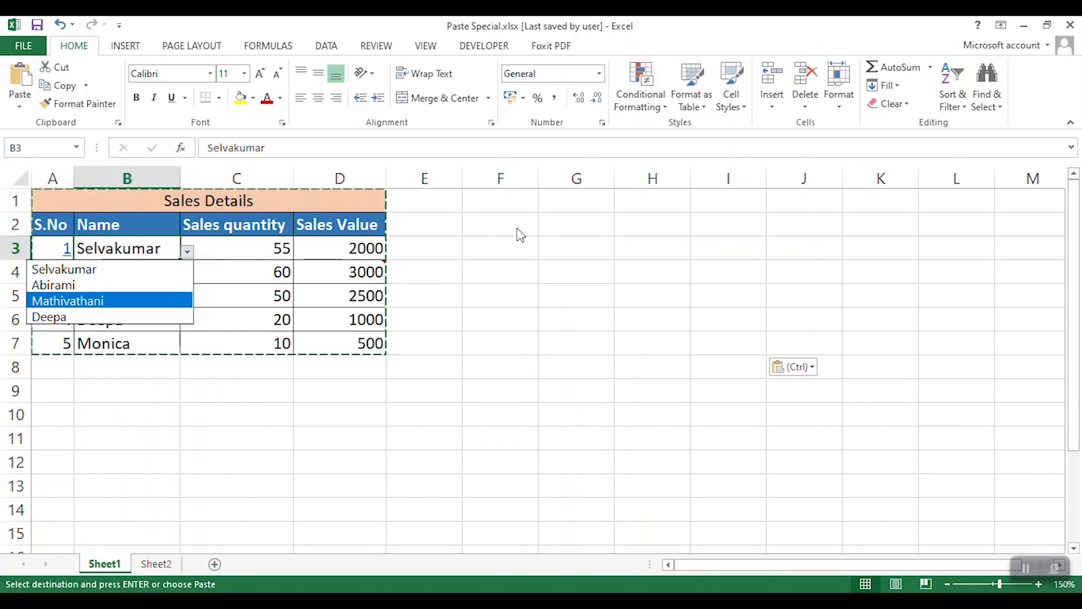
click(586, 250)
click(621, 252)
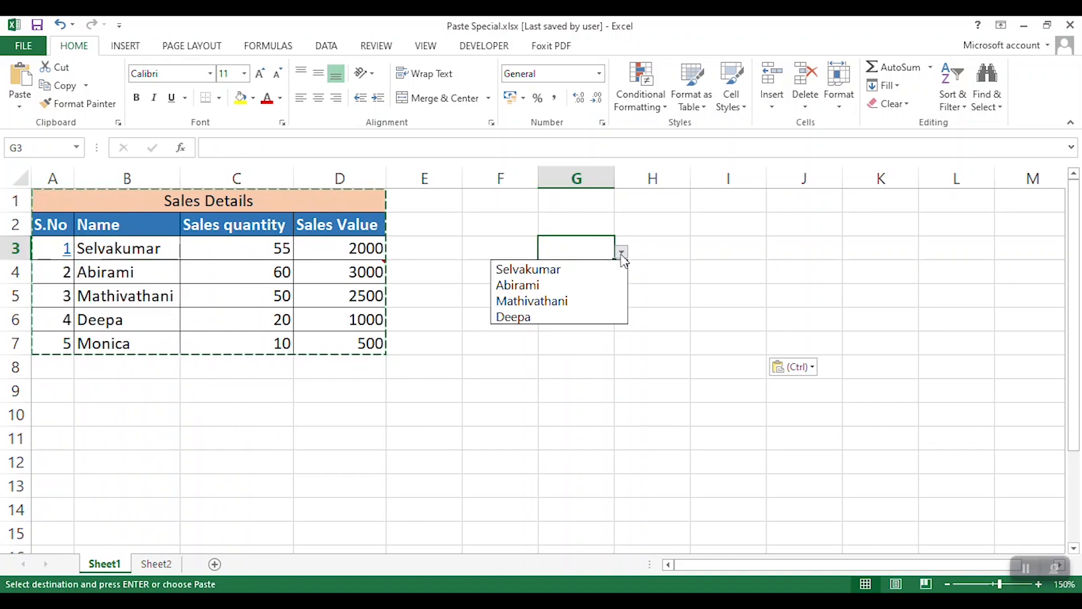
key(Escape)
- Check cells G4 through G7 for pasted validation drop-down lists
click(593, 273)
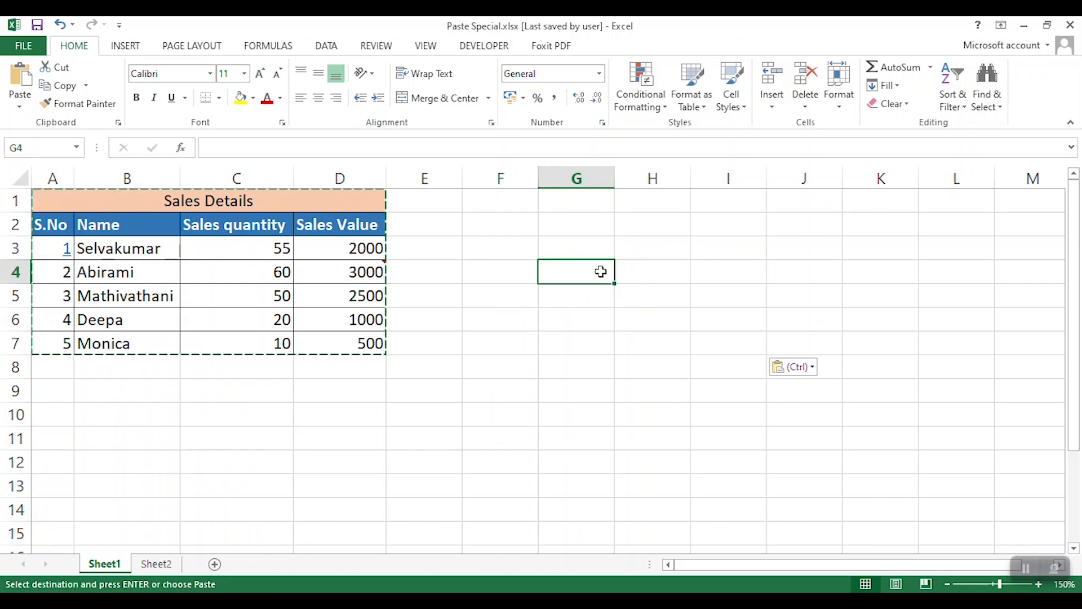
click(596, 293)
click(586, 322)
click(577, 341)
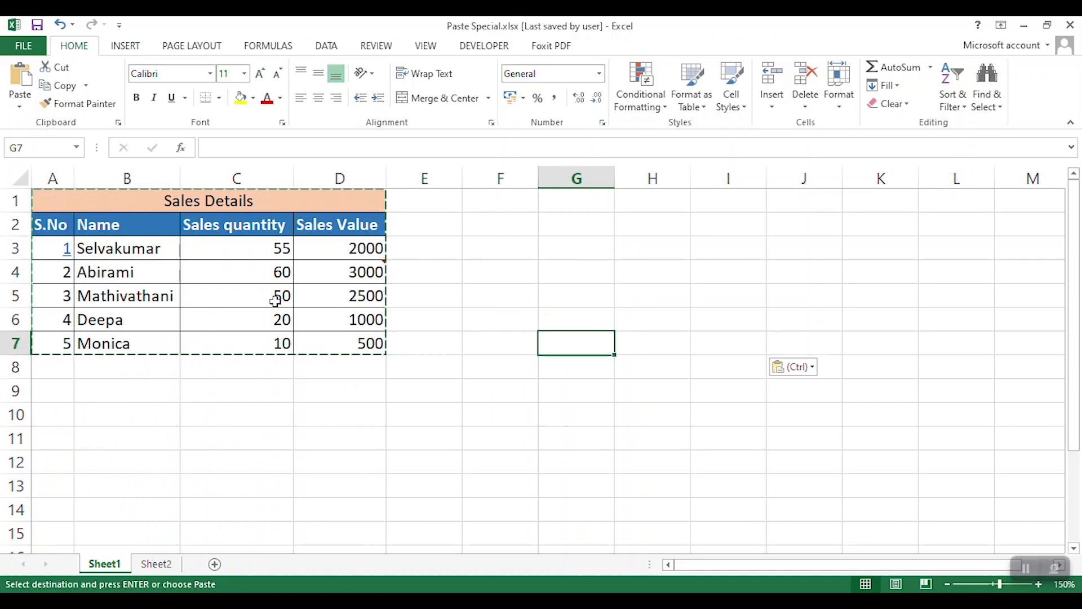
- Recheck the validation lists of B3 and G3 and undo the validation paste in F1:I7
click(165, 297)
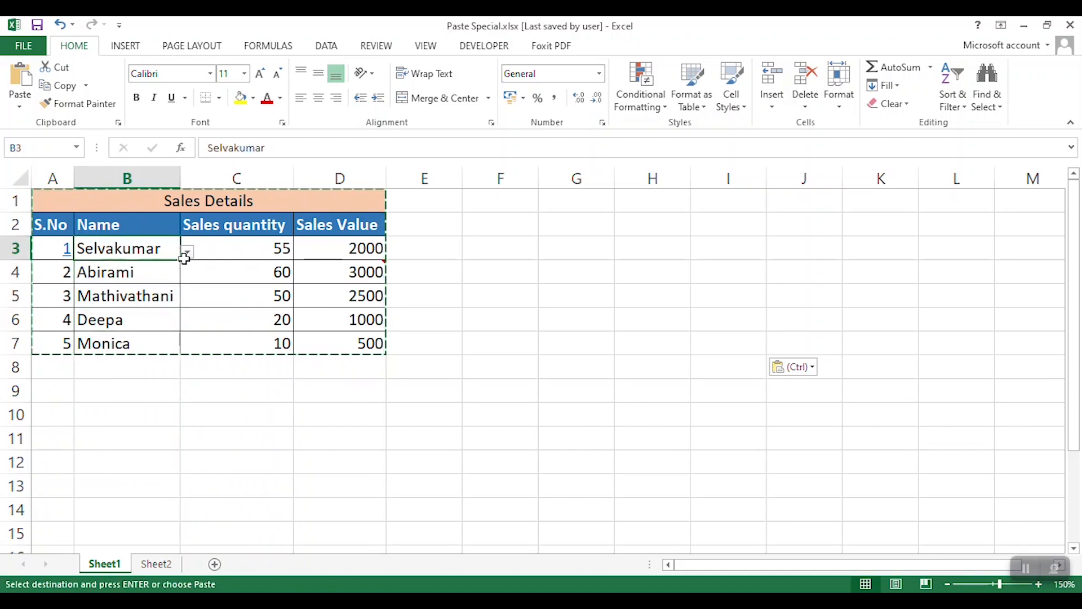
click(577, 249)
click(622, 253)
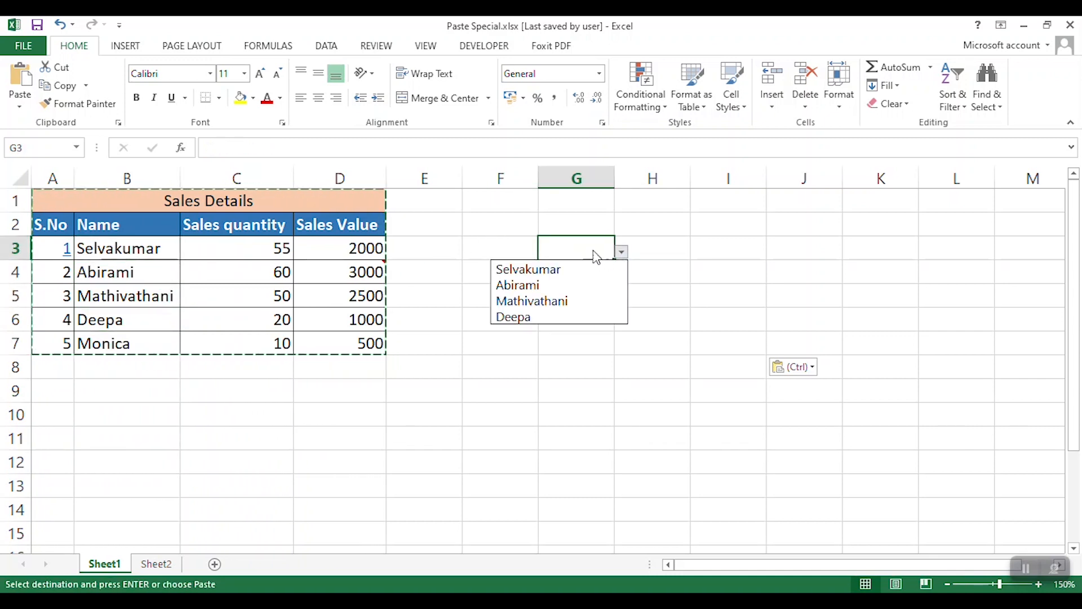
key(Escape)
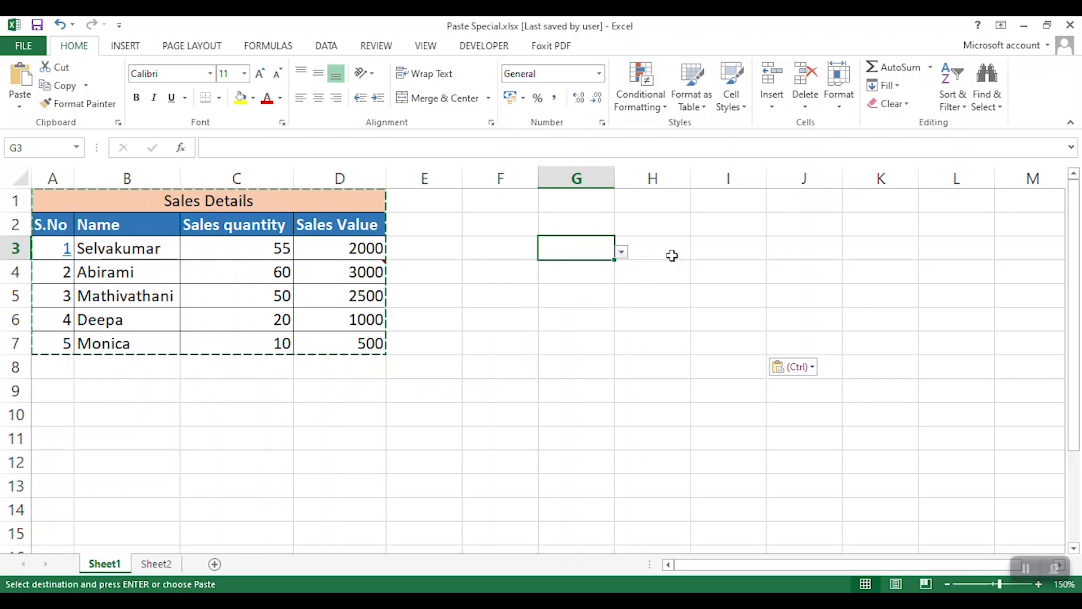
key(ctrl+z)
- Paste the whole copied table with its contents and formatting at F1 using Paste Special
click(501, 199)
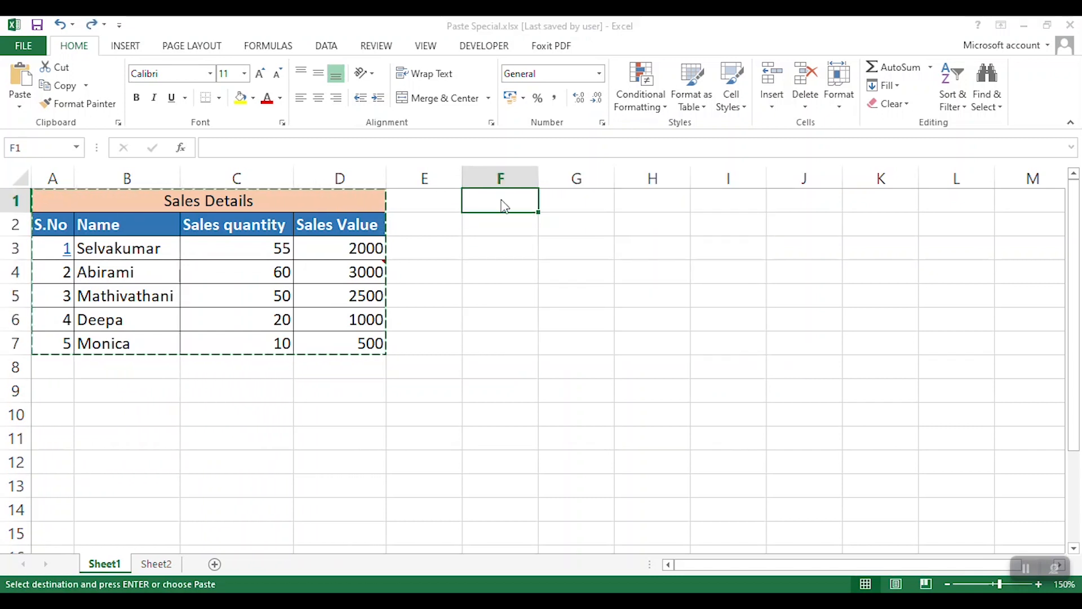
key(ctrl+alt+v)
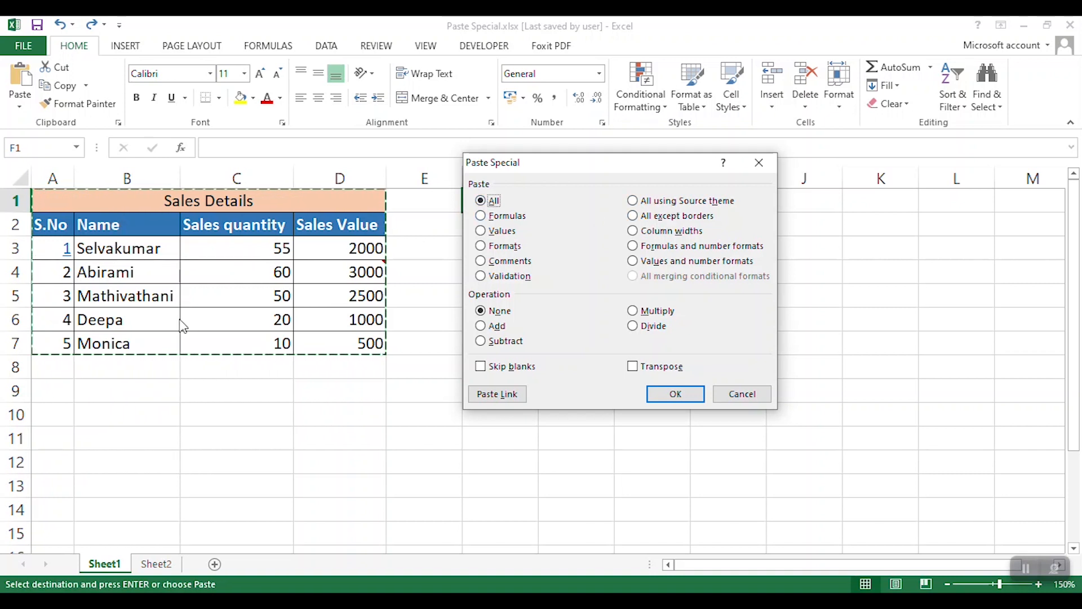
click(648, 393)
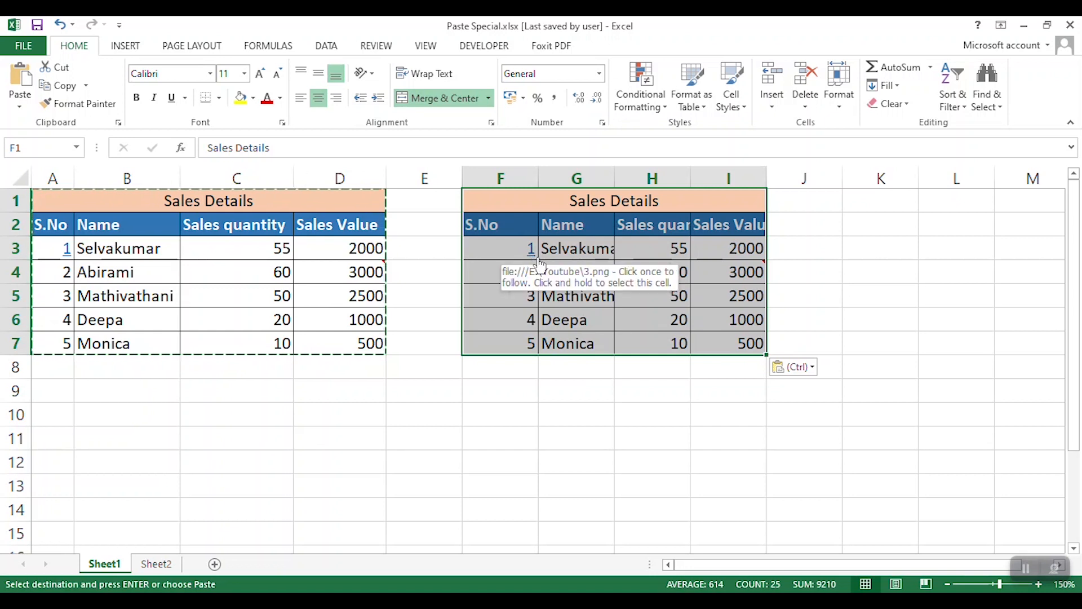
- Open the hyperlinks in A3 and F3 to compare their targets and undo the full table paste
click(68, 253)
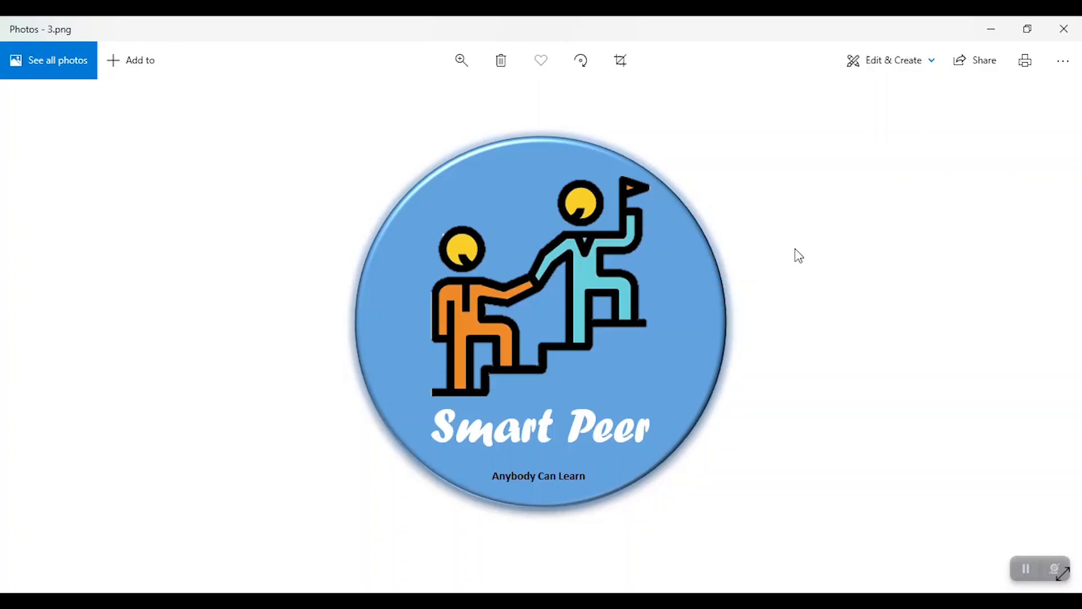
click(1064, 29)
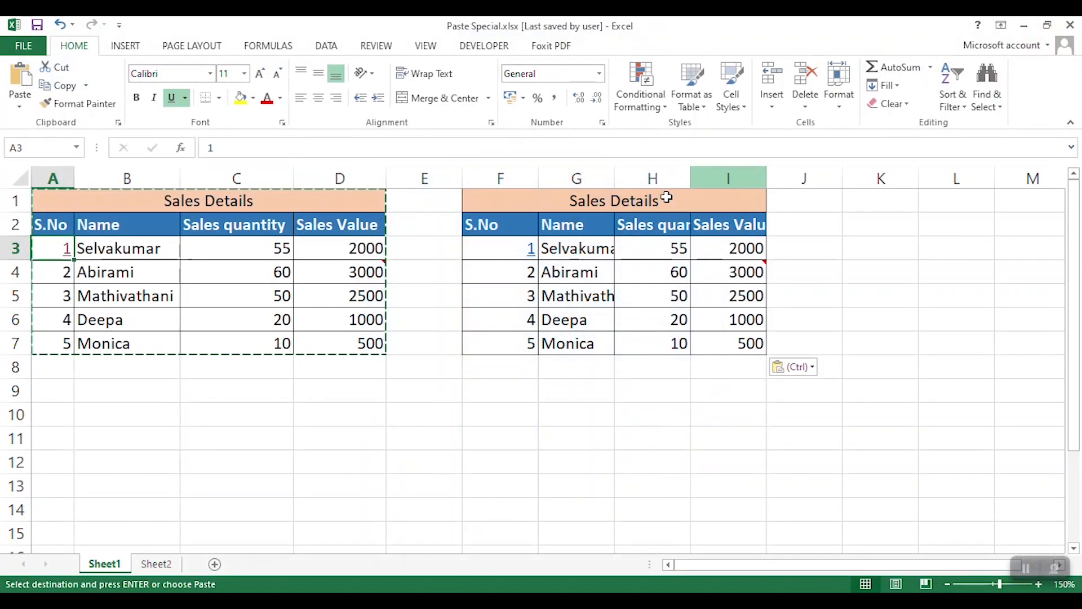
click(532, 252)
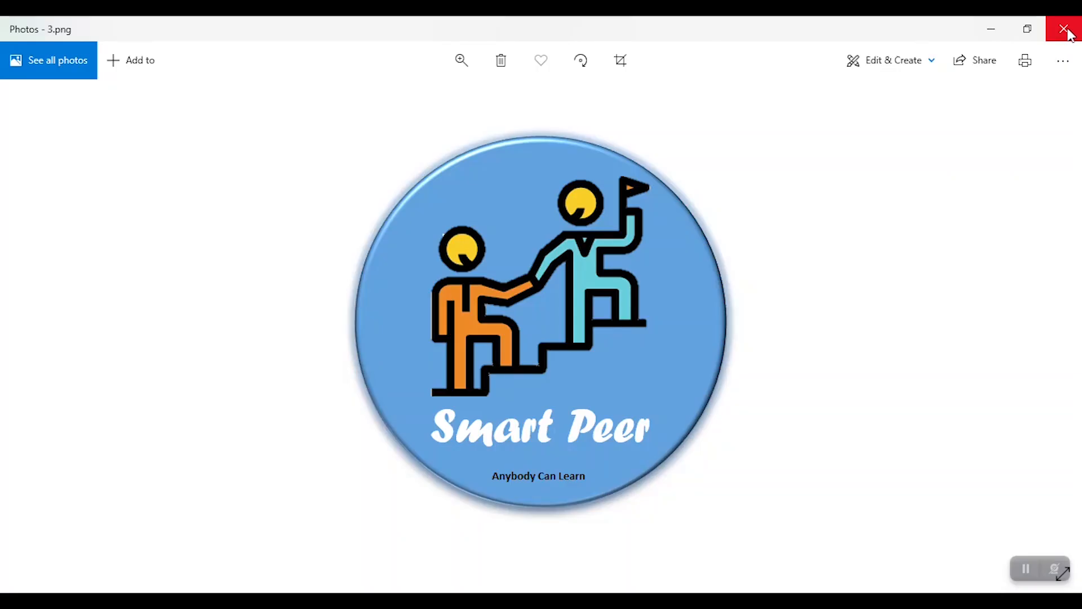
click(1065, 30)
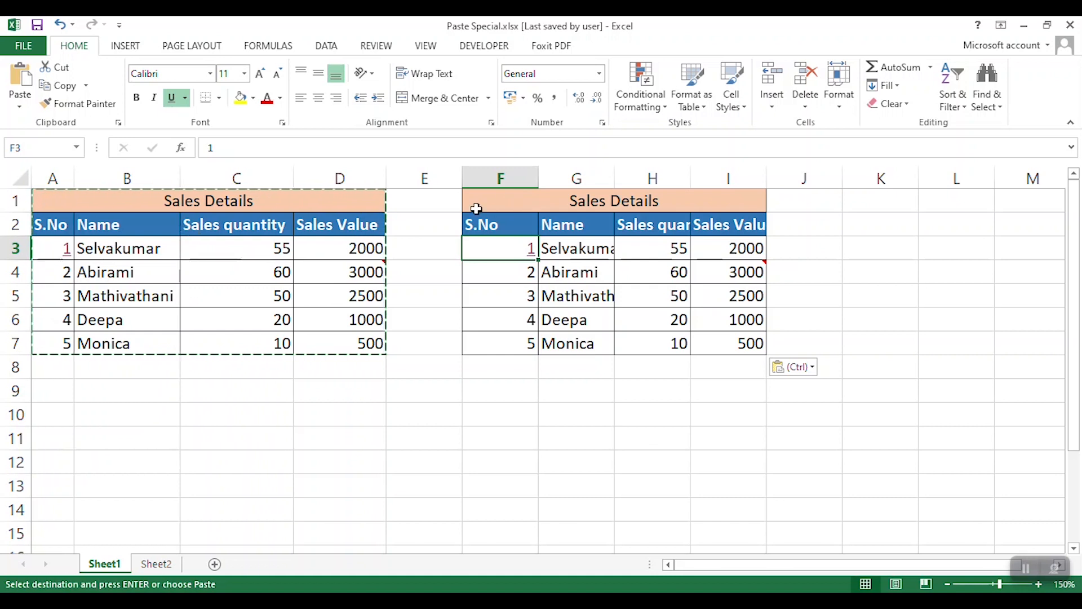
key(ctrl+z)
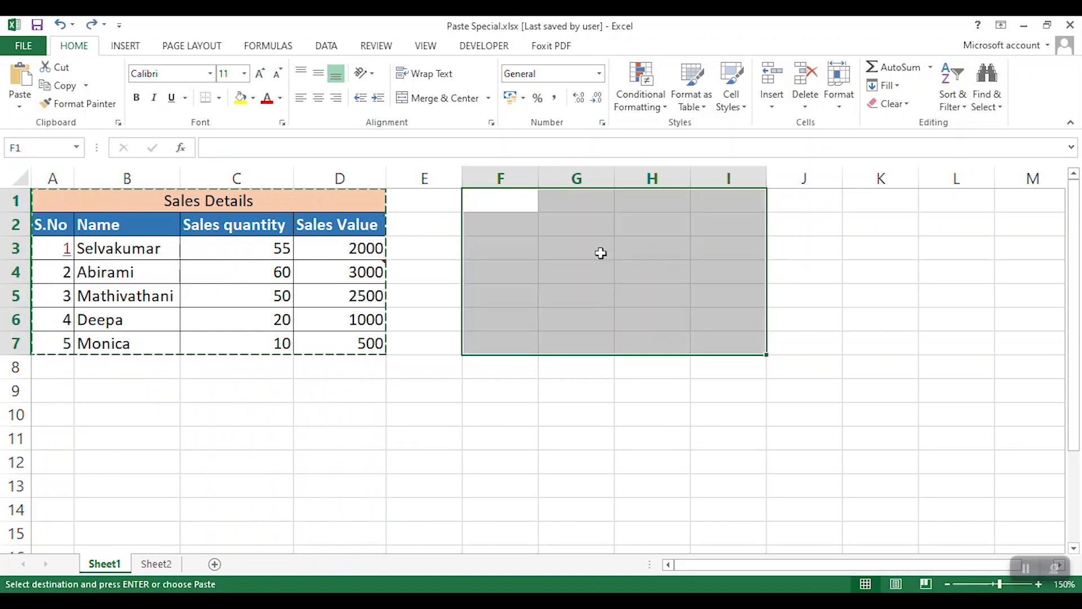
- Paste the copied table at F1 with the All except borders option of Paste Special and undo the paste
click(515, 207)
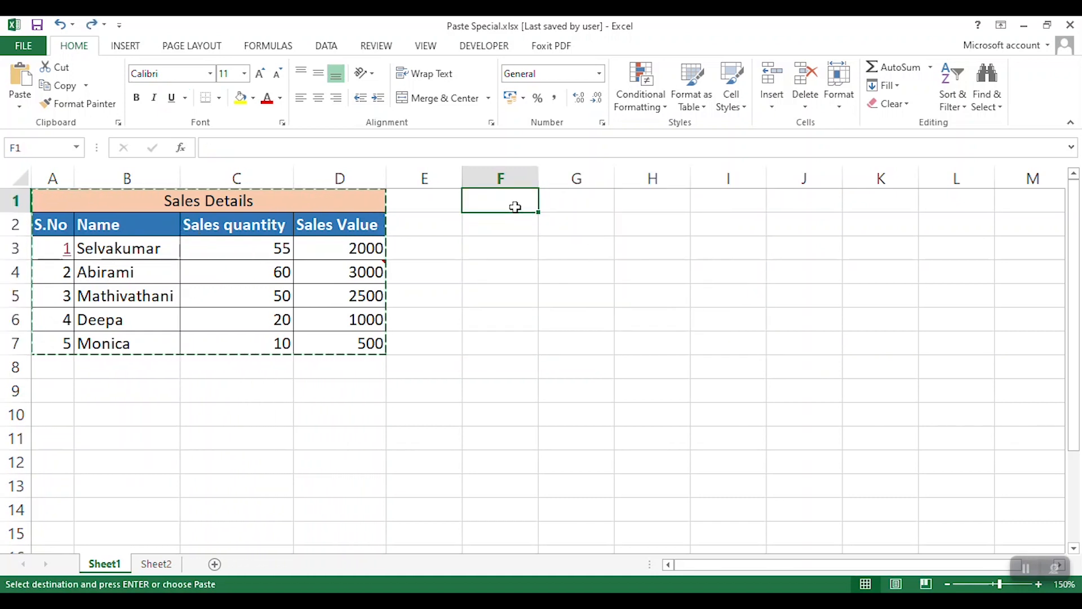
key(ctrl+alt+v)
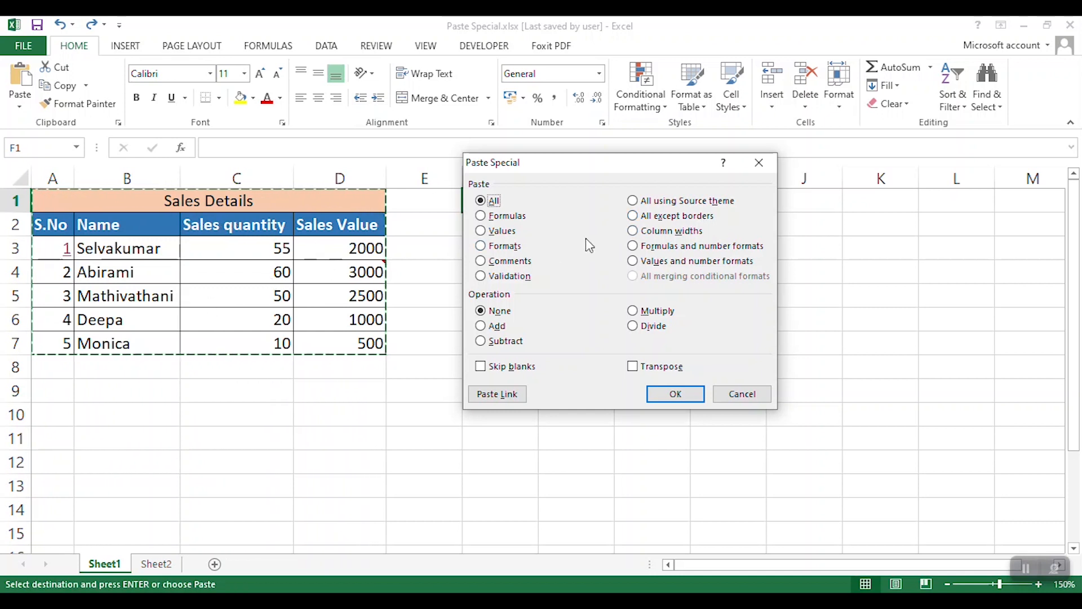
click(632, 215)
click(687, 396)
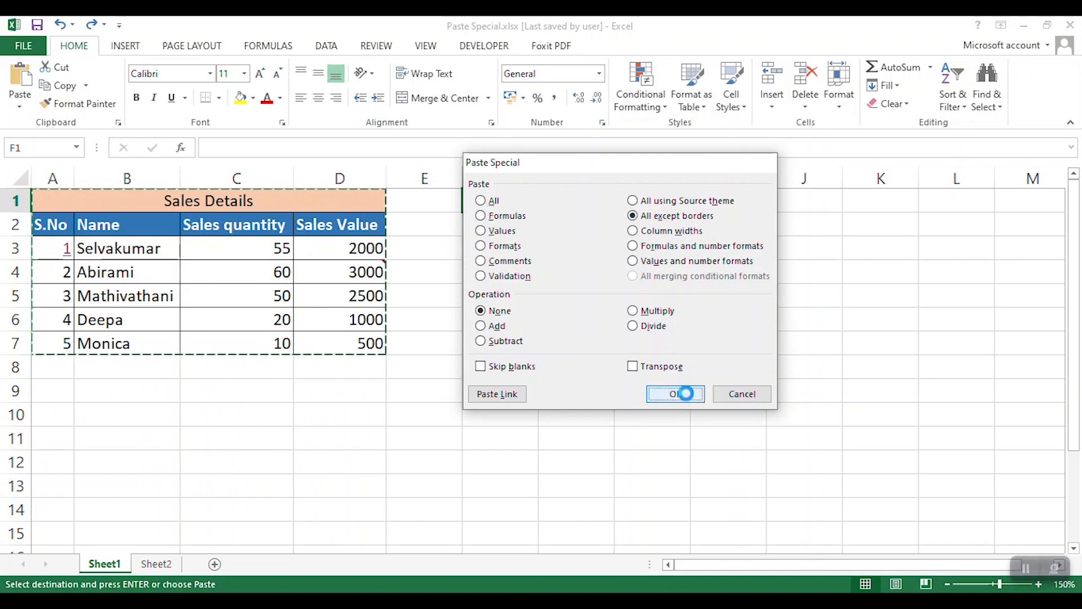
click(594, 400)
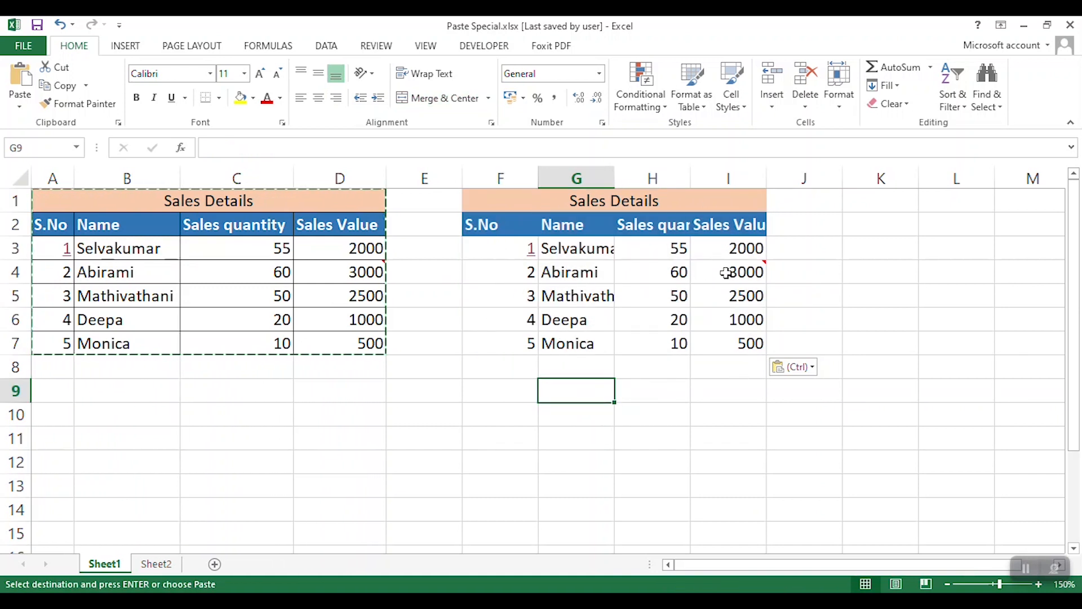
mouse_move(726, 273)
key(ctrl+z)
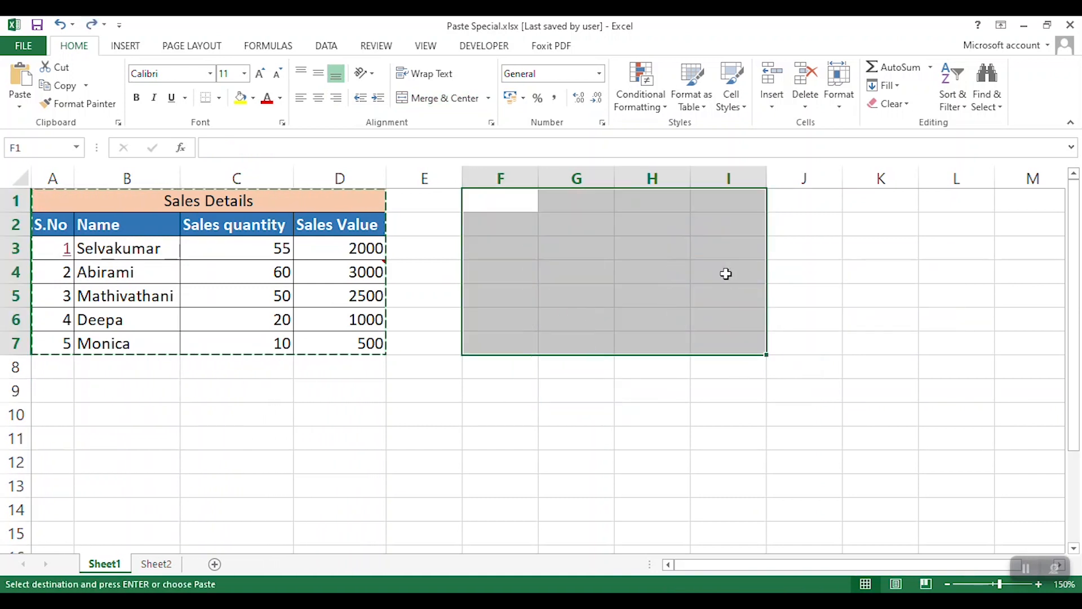
- Paste only the column widths of the copied table at F1 using Paste Special
click(490, 197)
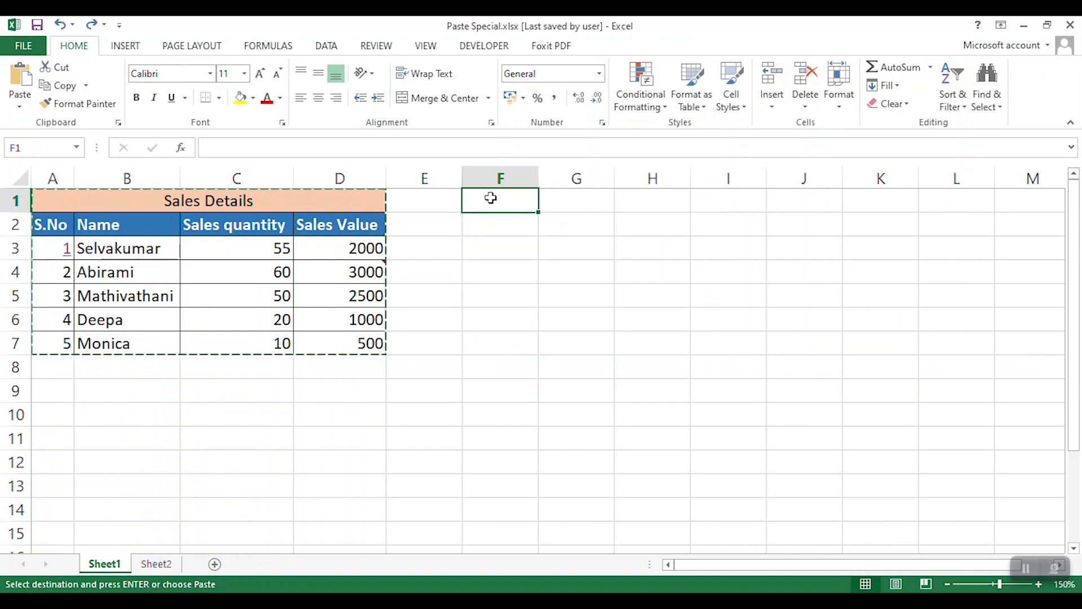
key(ctrl+alt+v)
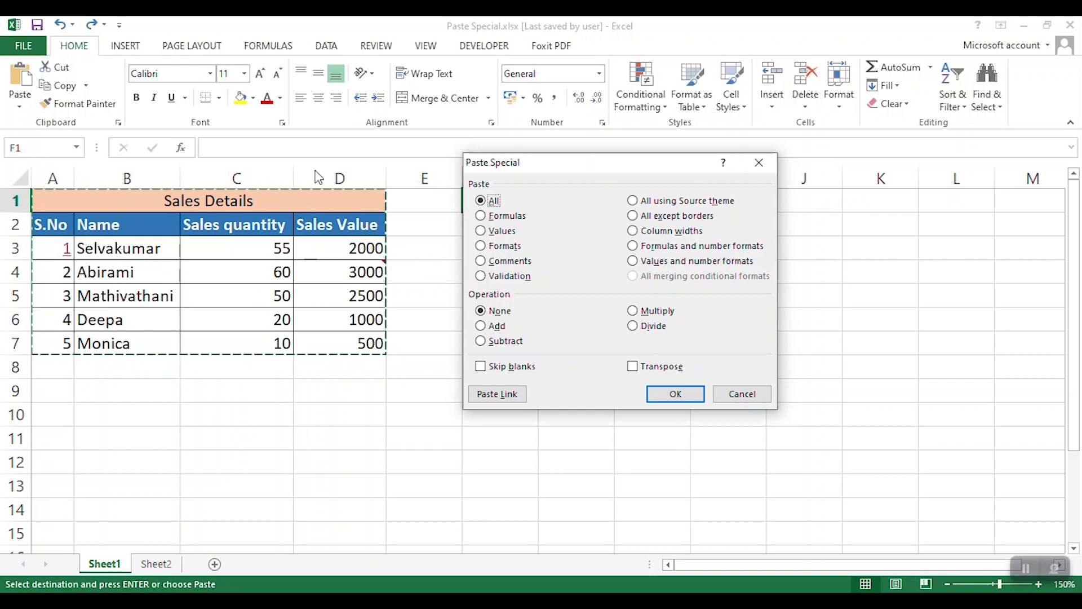
click(654, 232)
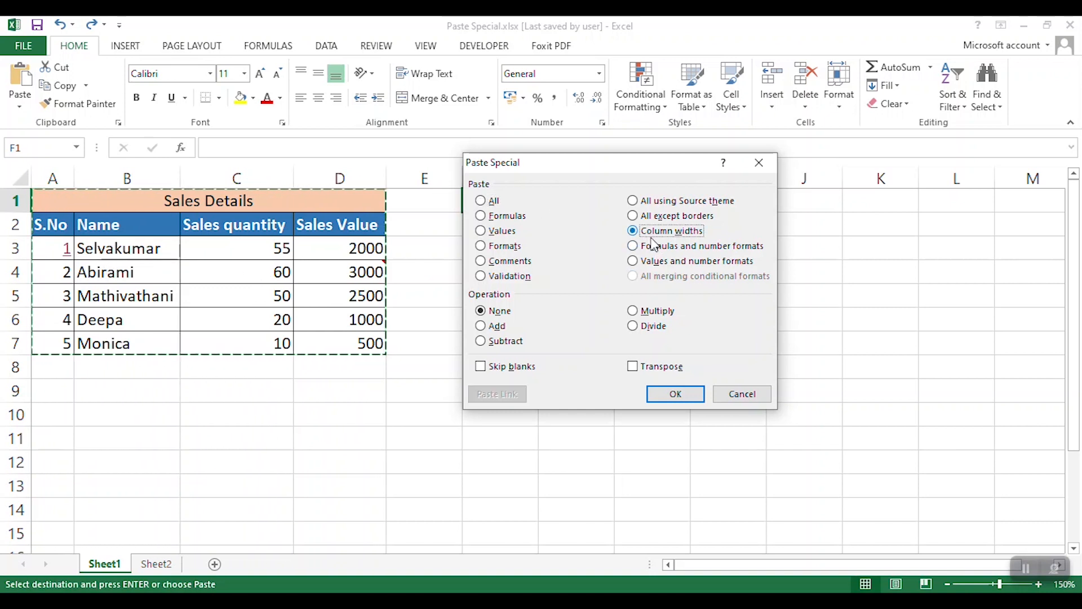
click(685, 390)
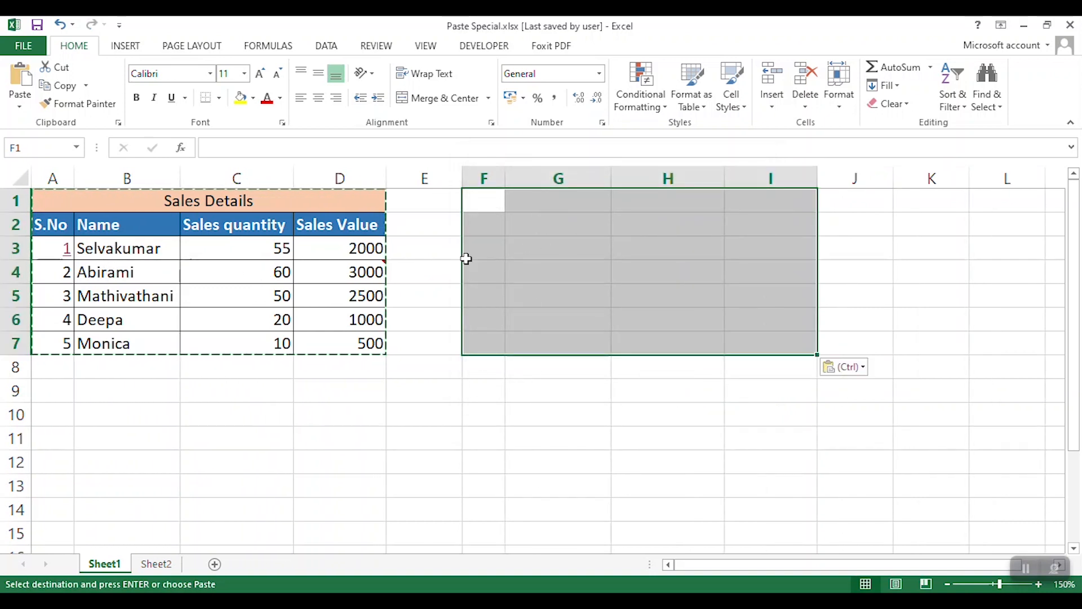
- Inspect the pasted widths of columns F, G and H and undo the column widths paste
click(558, 247)
click(487, 182)
click(560, 178)
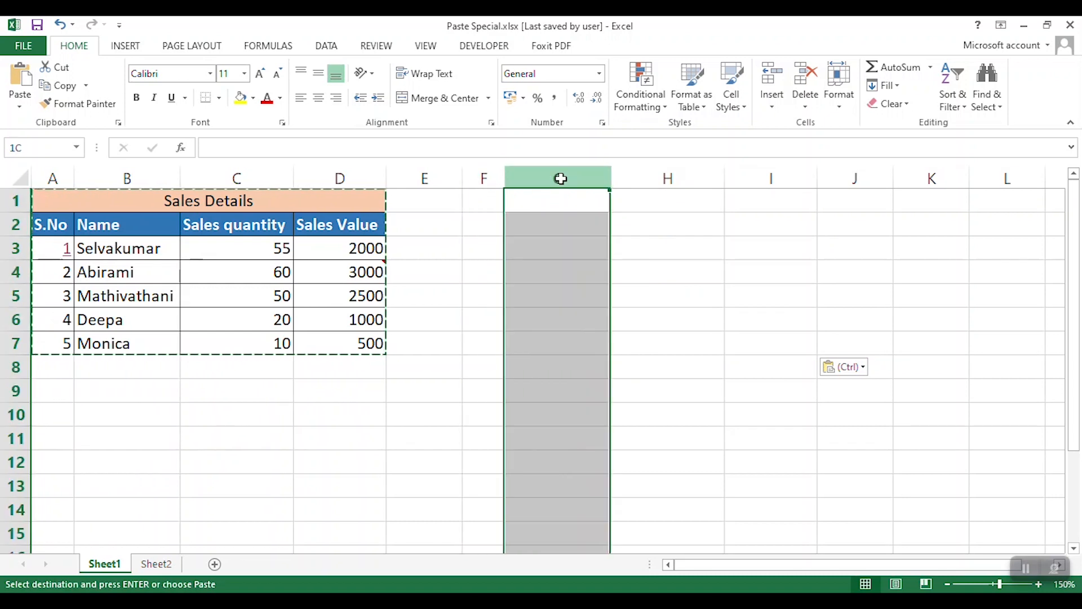
click(638, 176)
click(591, 206)
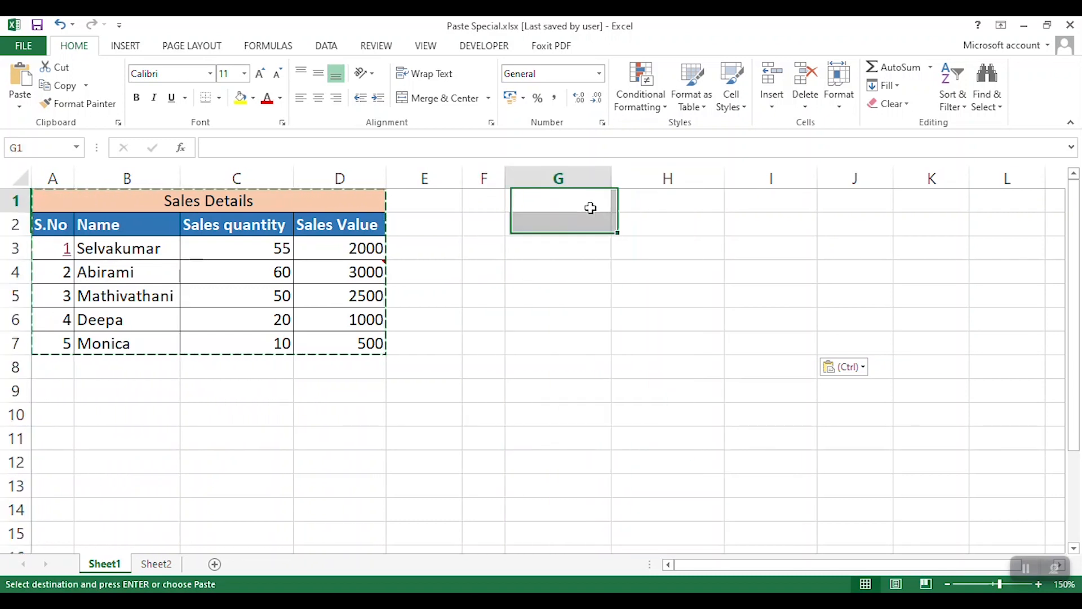
key(ctrl+z)
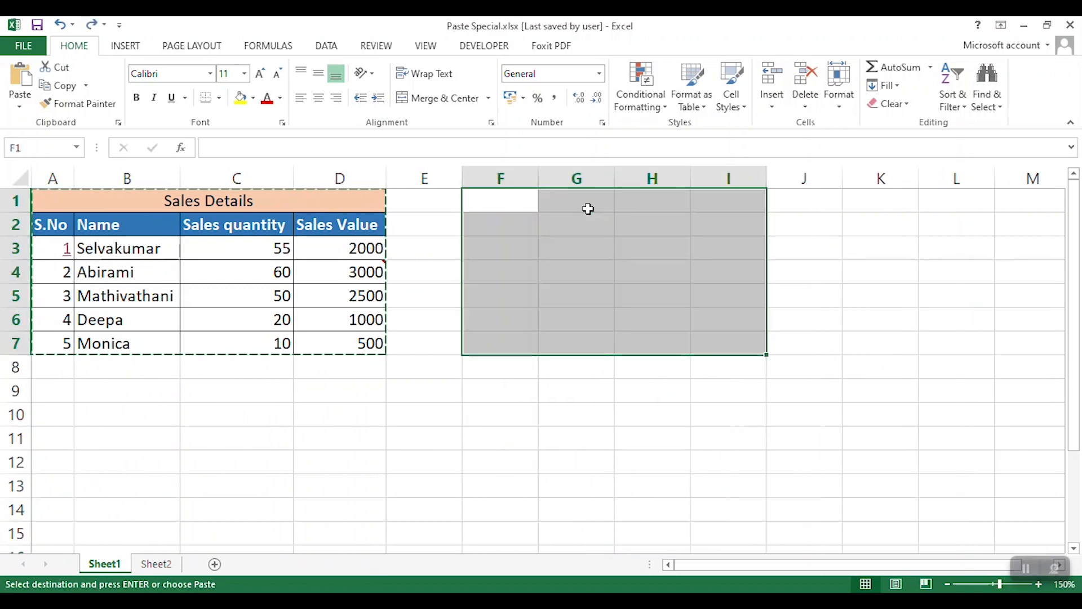
click(515, 201)
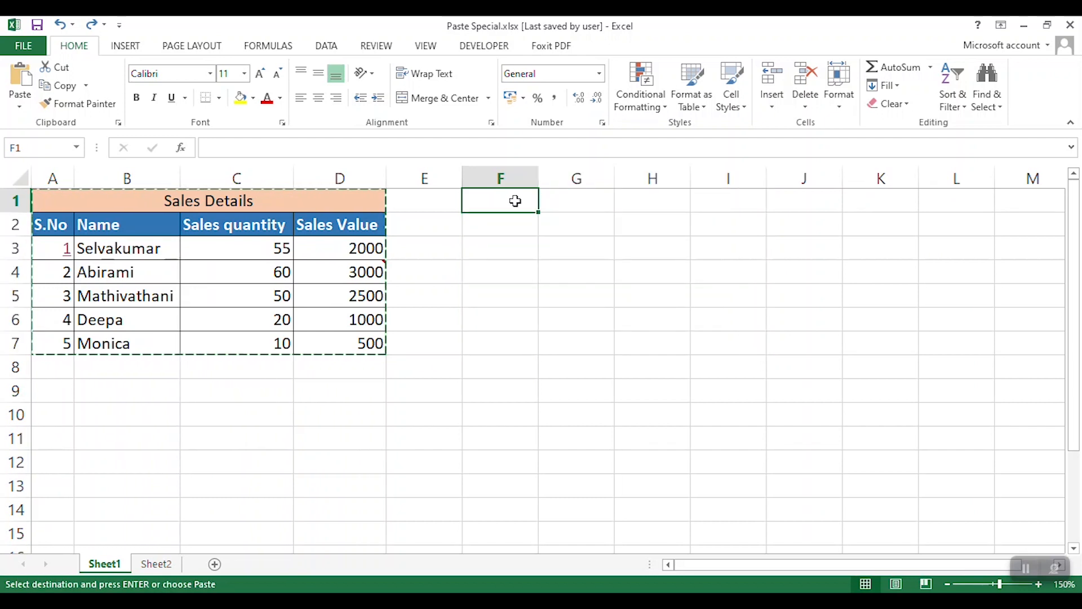
key(ctrl+alt+v)
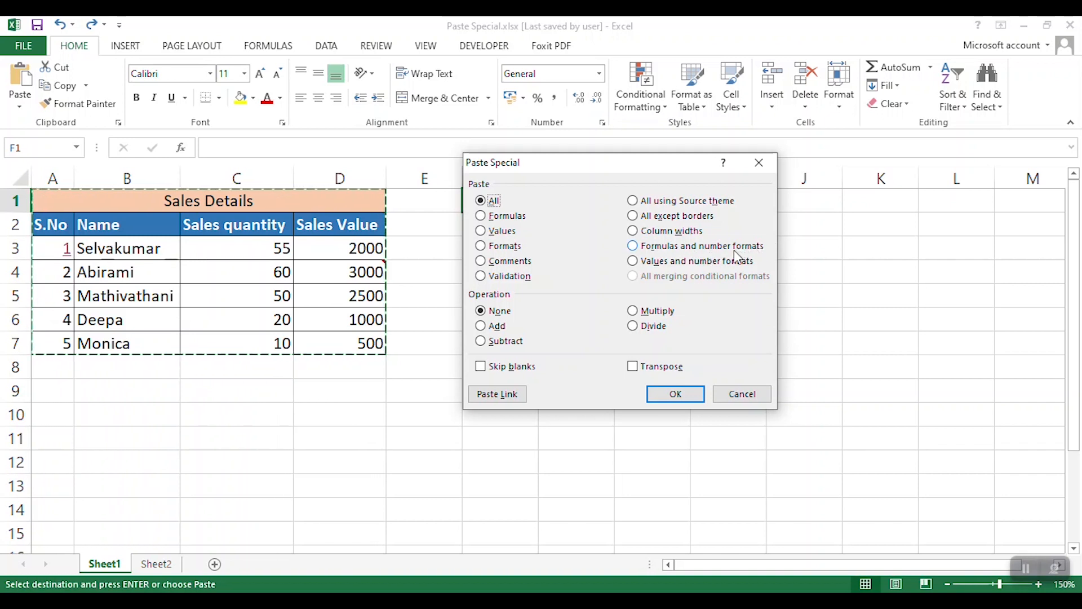
key(Escape)
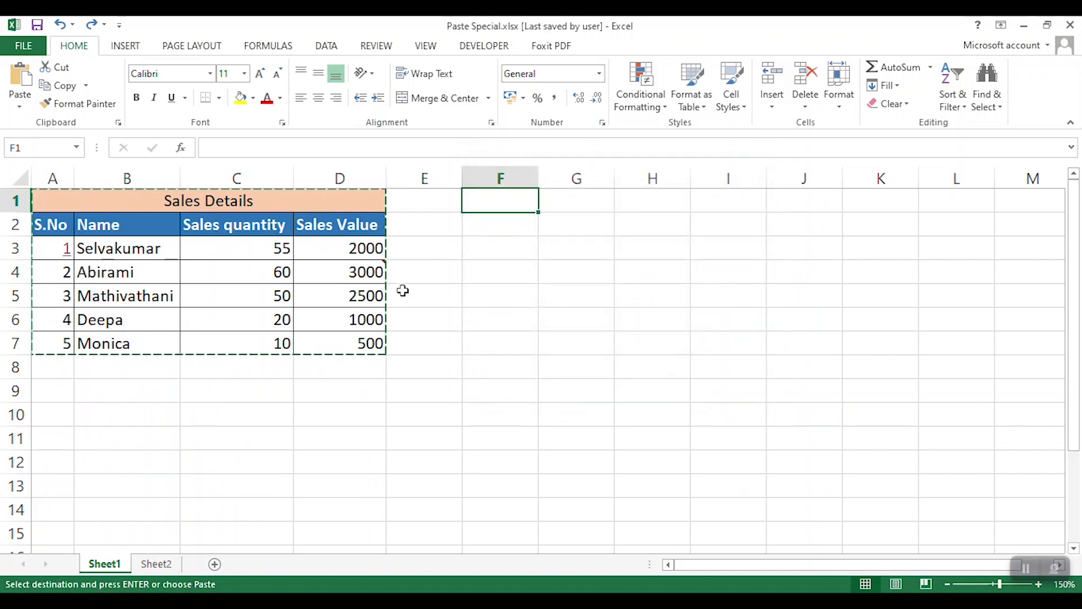
- Try to give the first sales quantity two decimals by entering 55.00 in C3
click(277, 246)
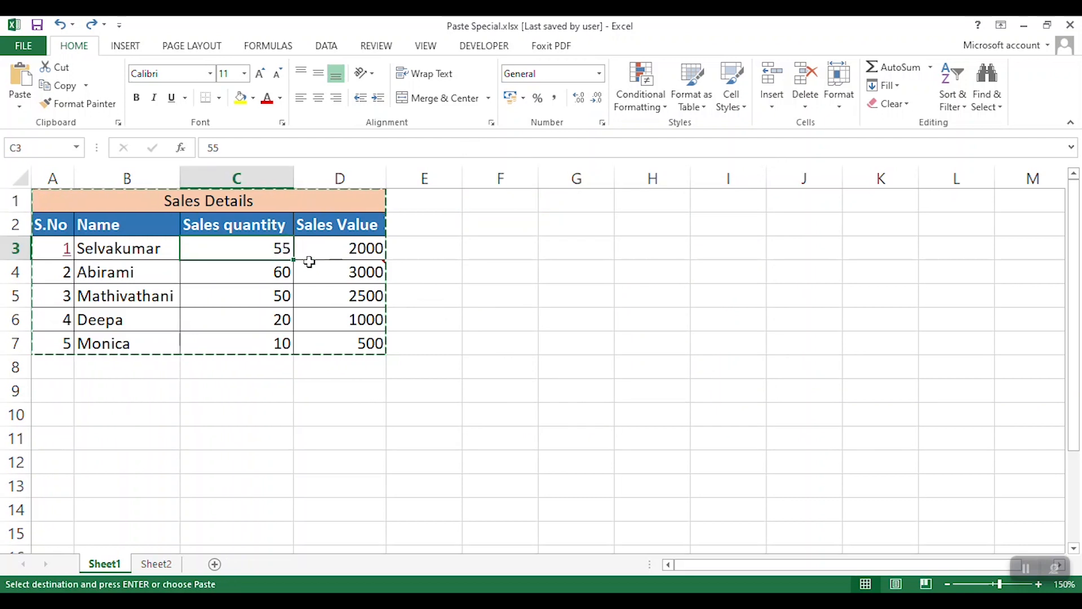
mouse_move(309, 262)
text(55)
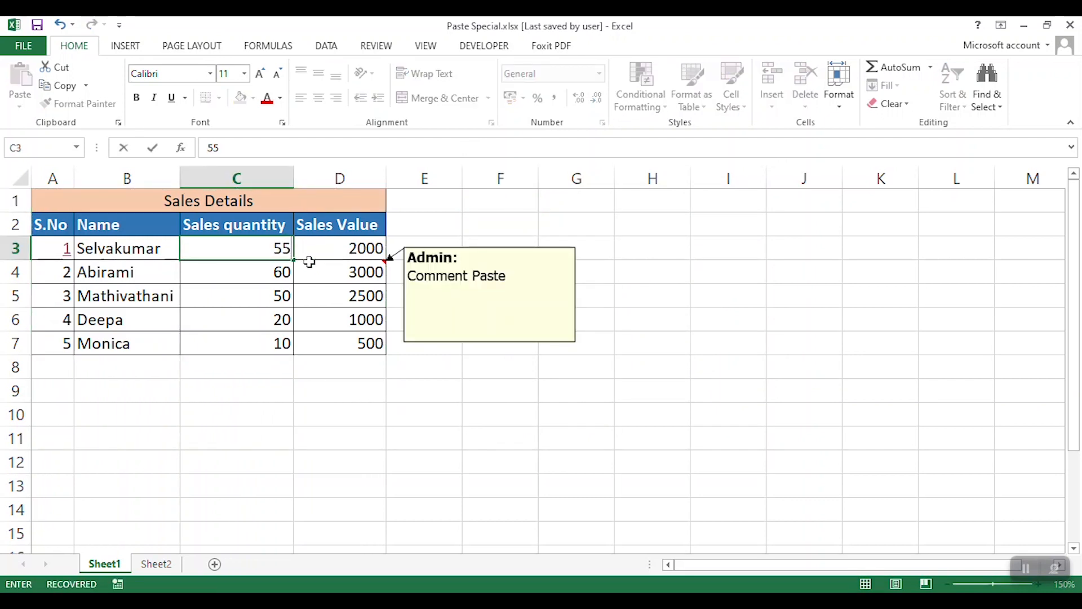
text(.00)
key(Return)
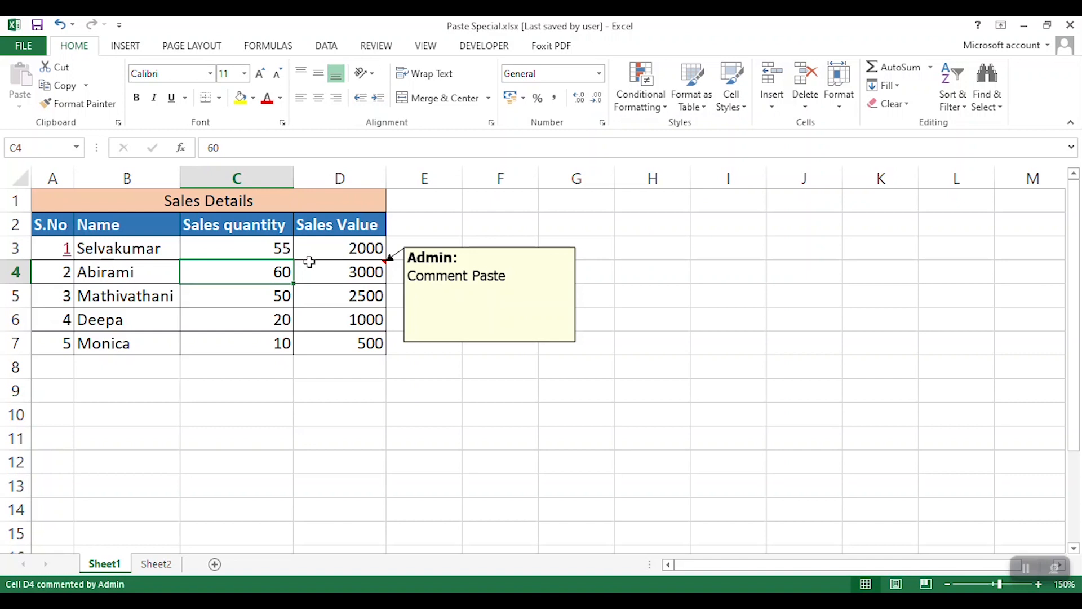
- Apply the Number format to the sales quantity in C3
click(278, 249)
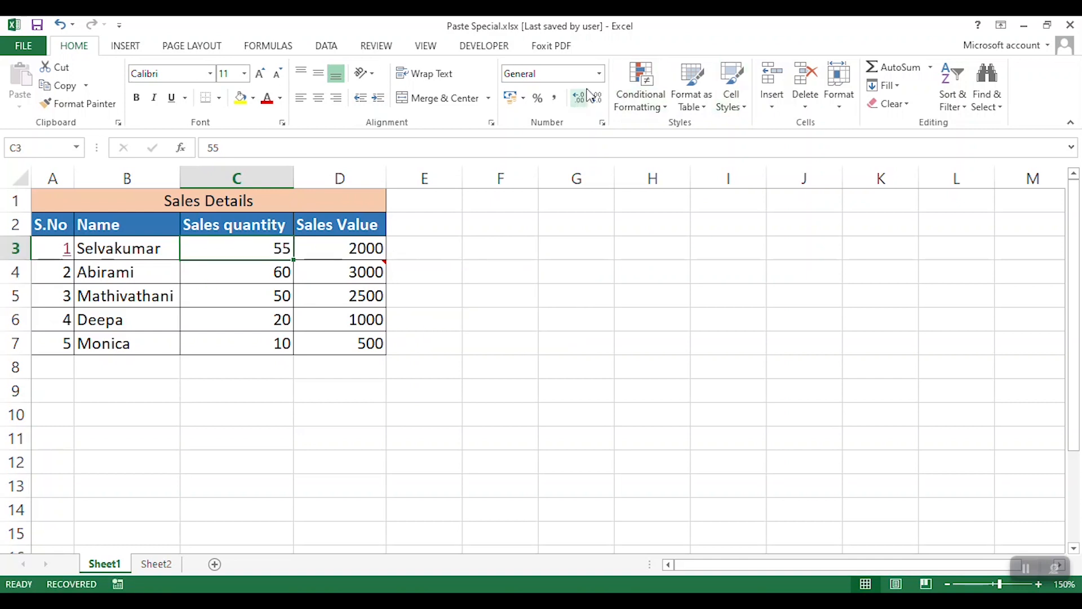
click(599, 74)
click(569, 137)
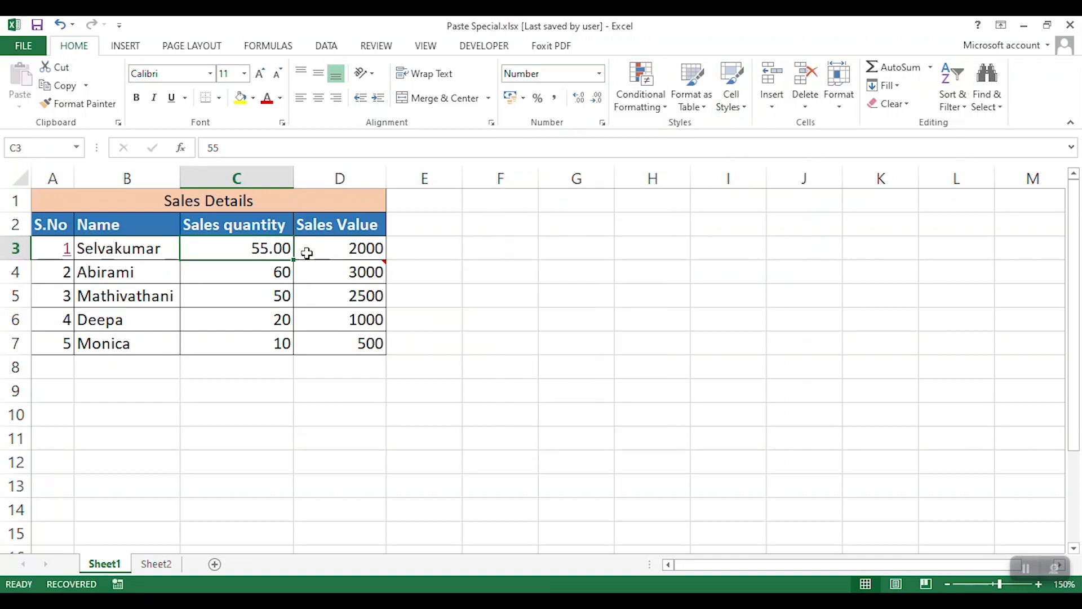
click(407, 244)
- Copy the Sales Details table and paste it at F1 with the Formulas and number formats option of Paste Special
drag(165, 194, 271, 342)
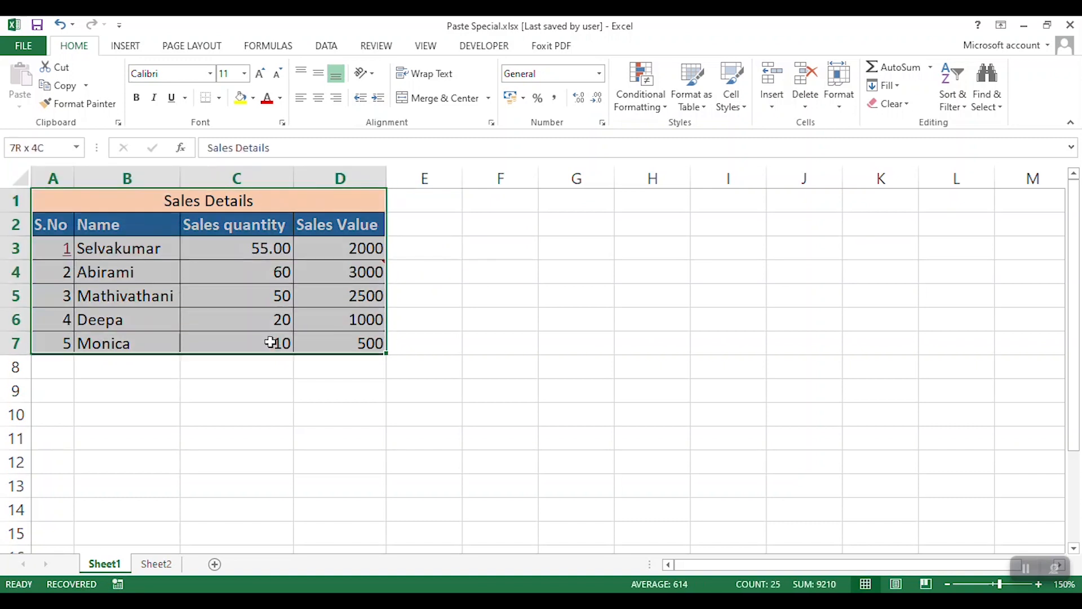
key(ctrl+c)
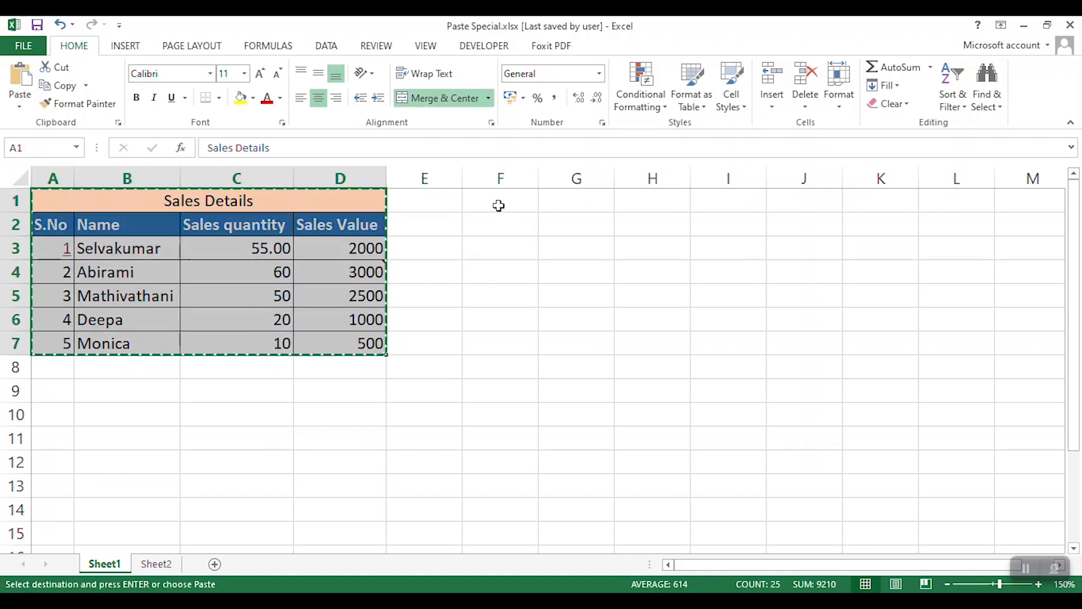
click(498, 204)
key(ctrl+alt+v)
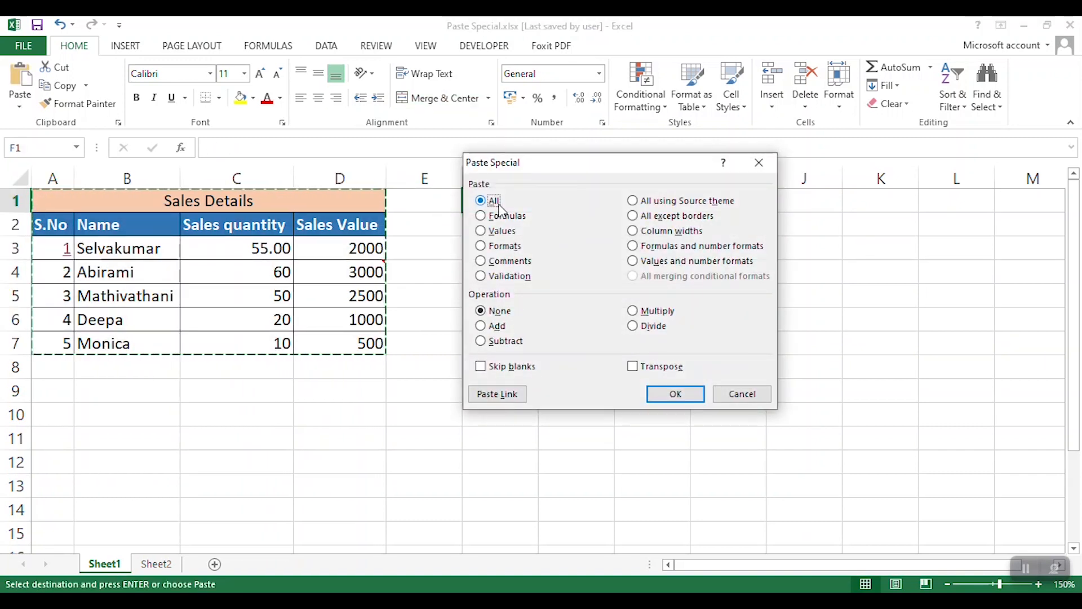
click(710, 250)
click(677, 392)
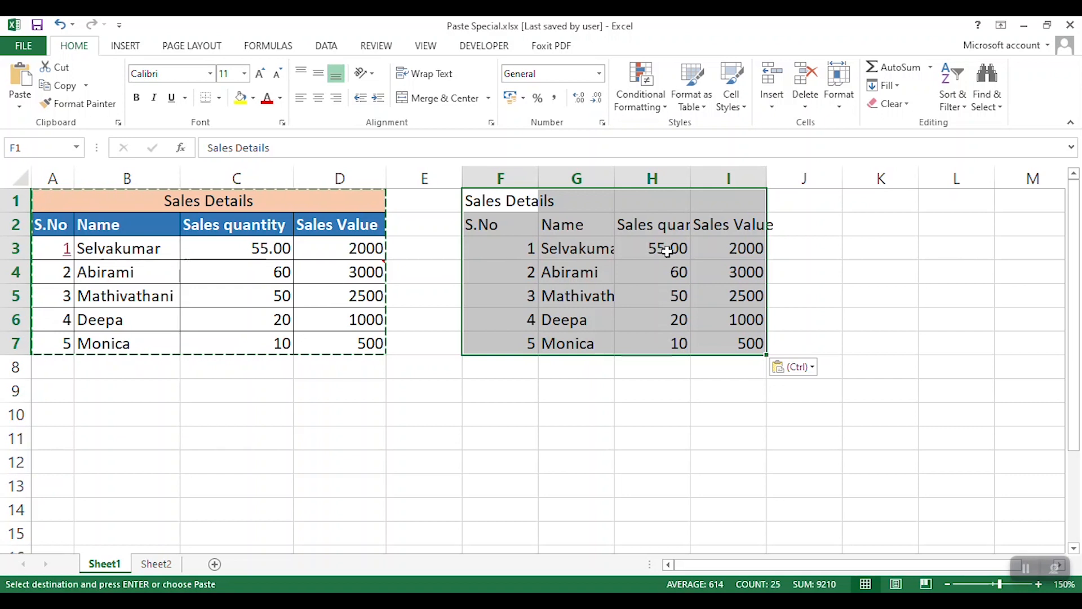
- Inspect the formula pasted in I5 and undo the formulas and number formats paste
click(747, 302)
double_click(736, 299)
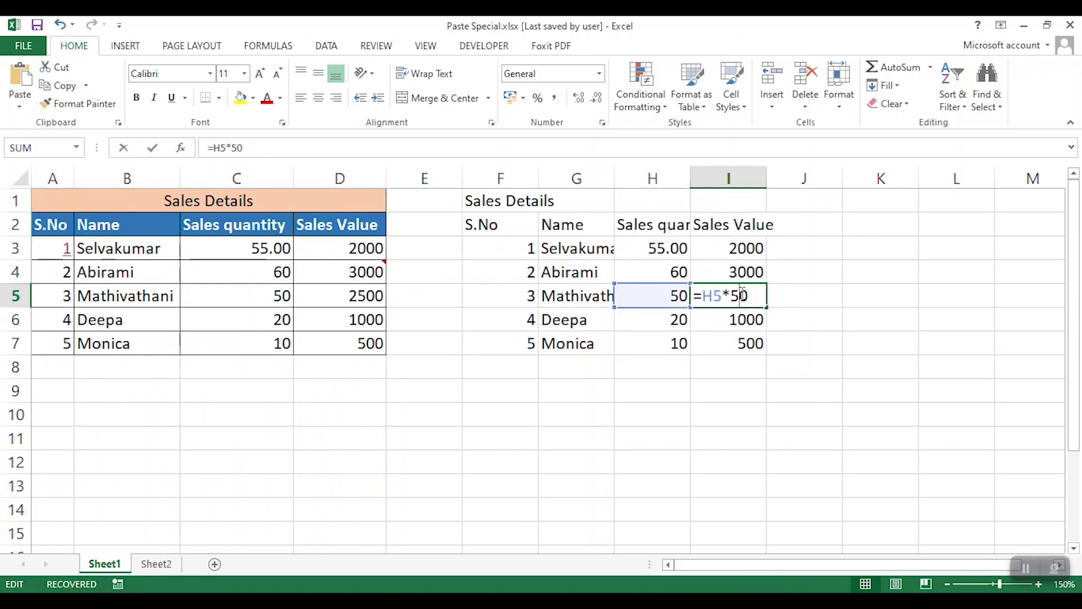
drag(733, 298, 749, 299)
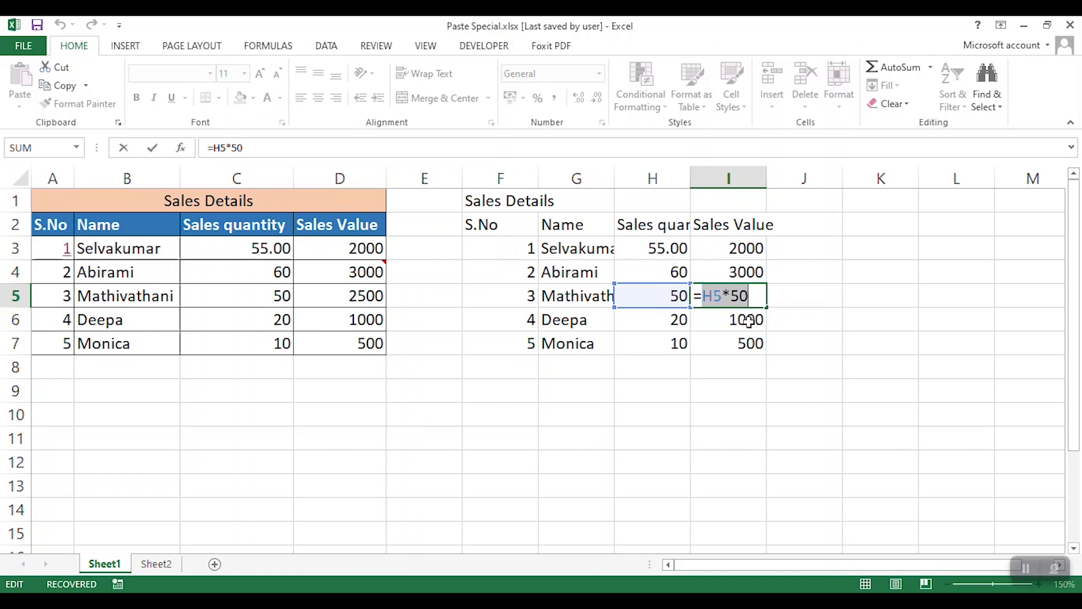
key(Escape)
key(ctrl+z)
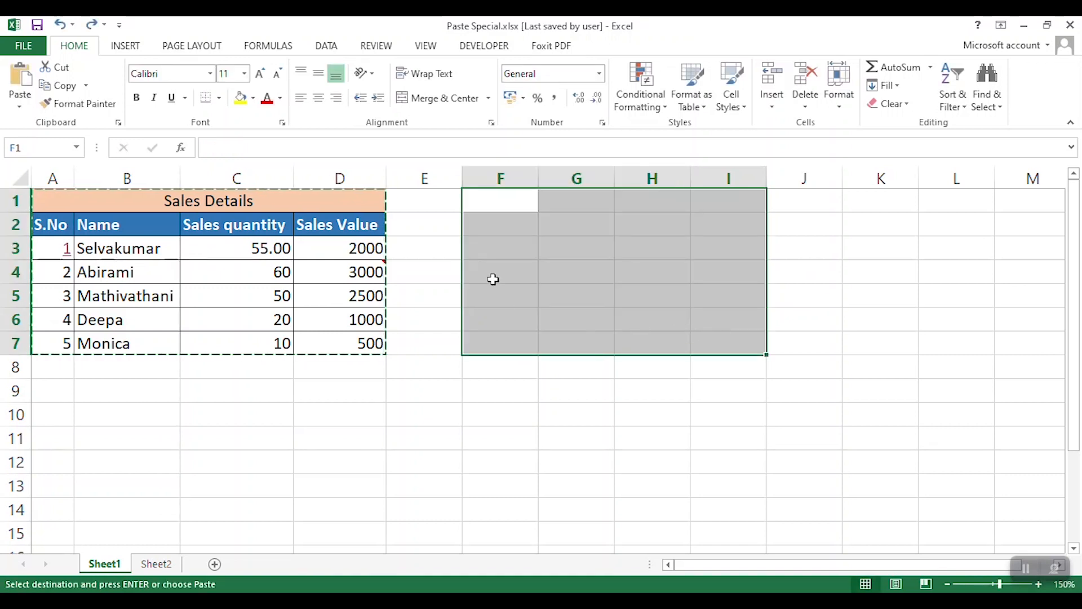
- Paste the copied table at F1 with the Values and number formats option of Paste Special
click(523, 198)
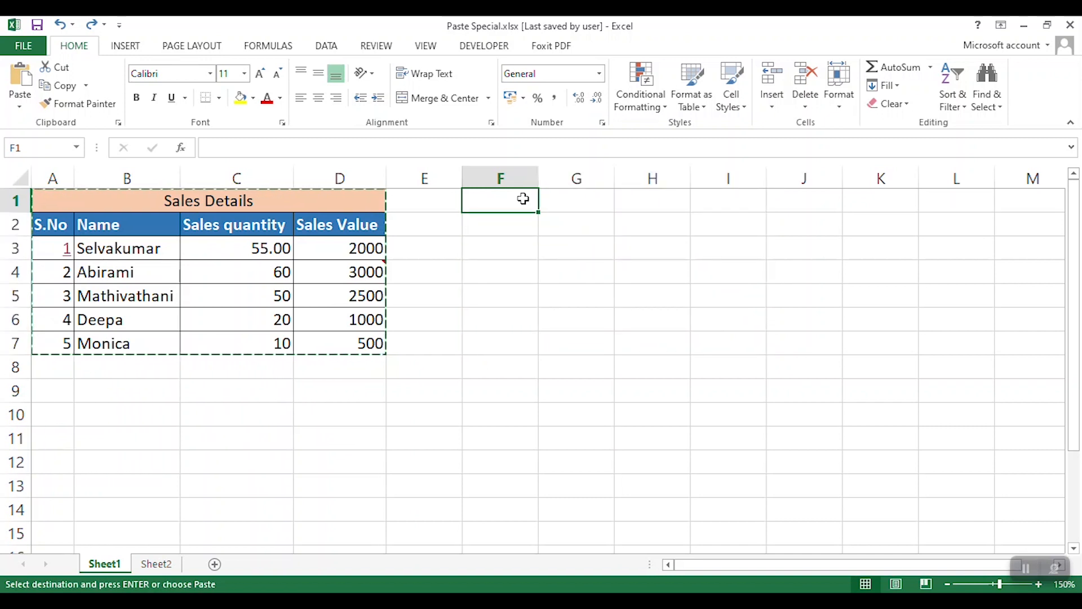
key(ctrl+alt+v)
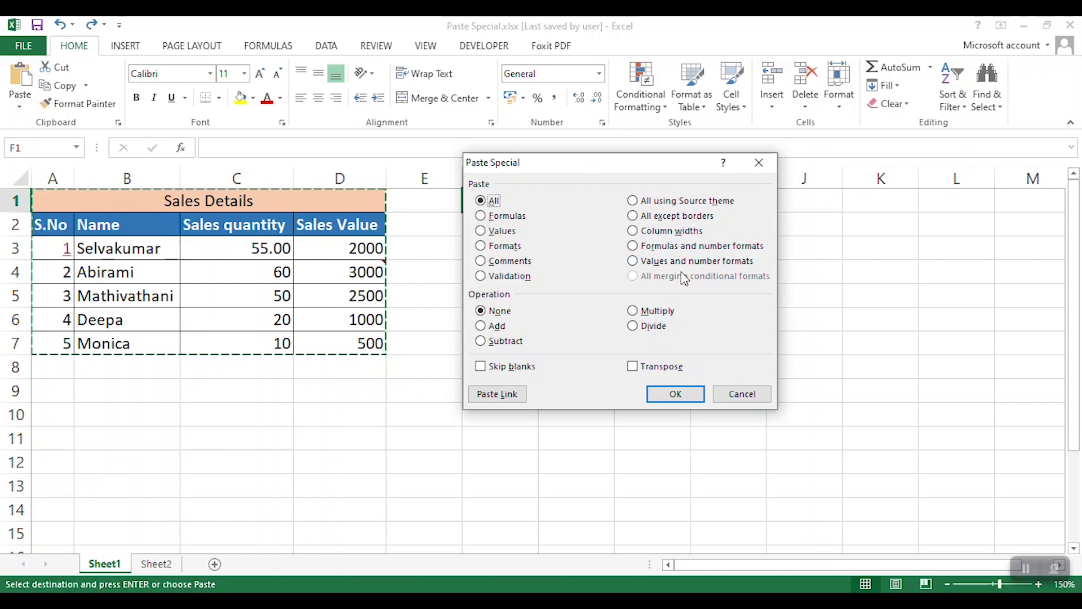
click(662, 262)
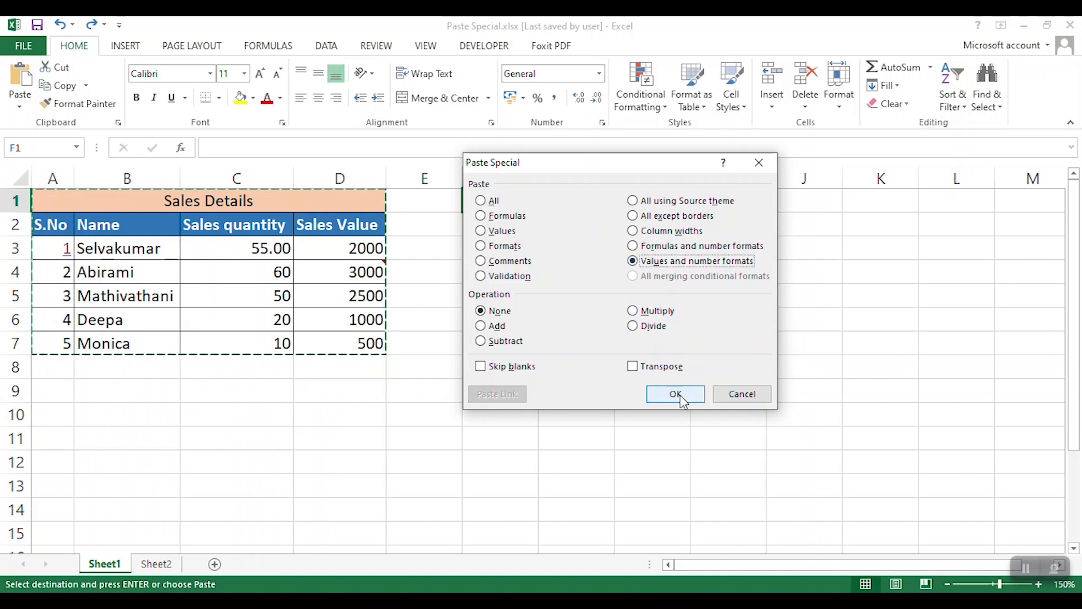
click(676, 393)
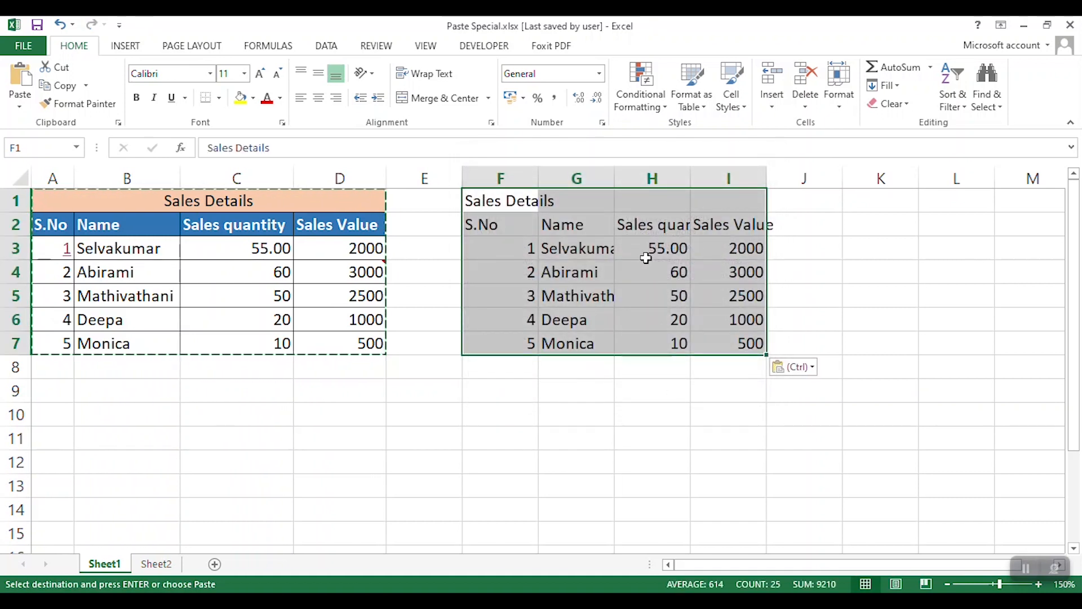
- Inspect the pasted contents of H3 and I5 and undo the values and number formats paste
click(659, 248)
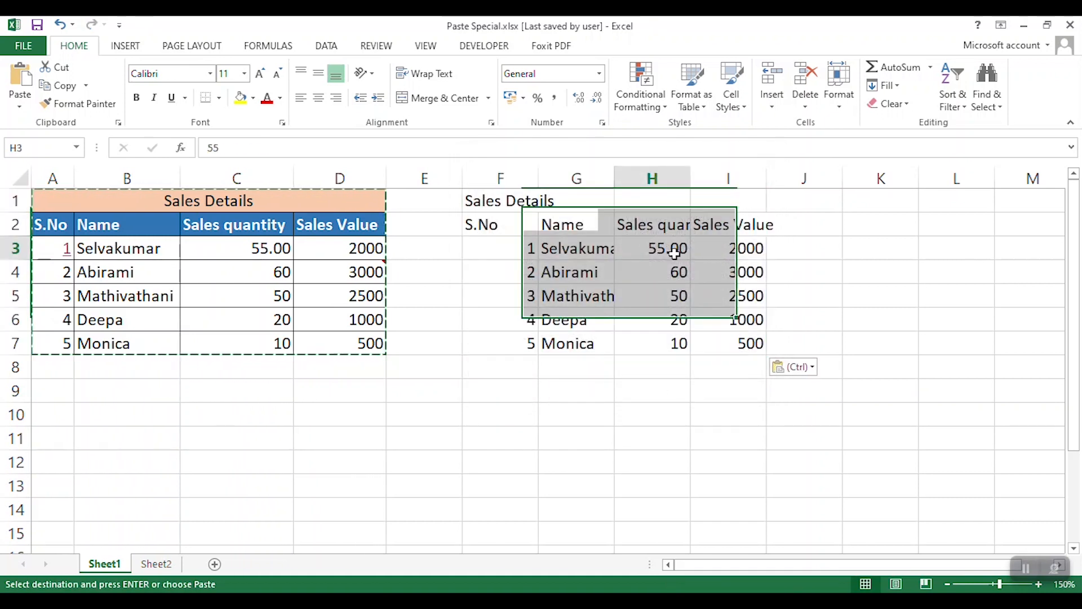
click(749, 291)
double_click(749, 291)
drag(728, 297, 772, 304)
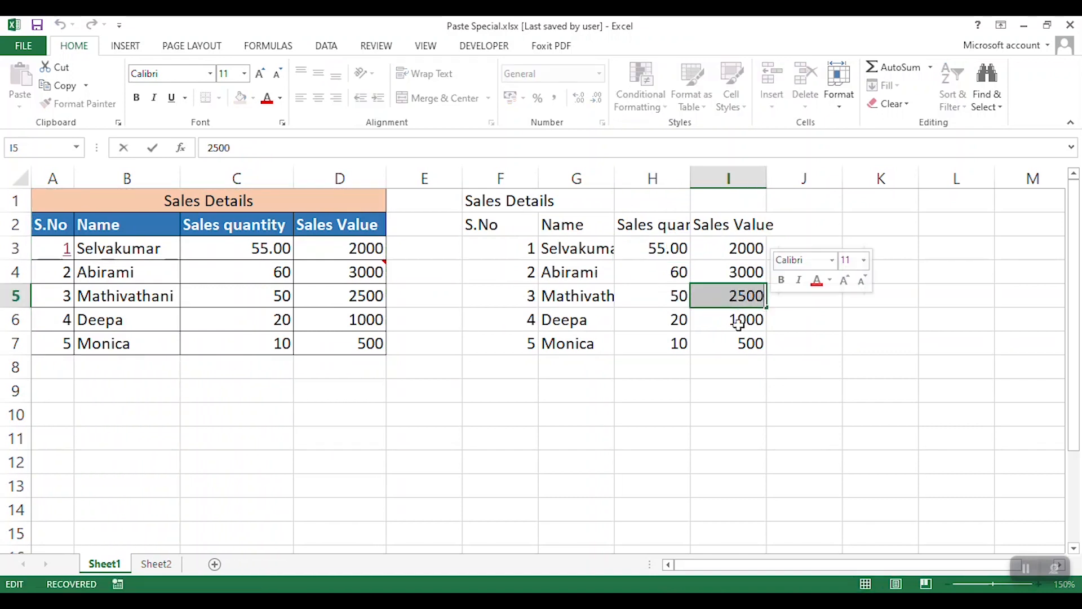
click(729, 333)
key(Up)
key(Up)
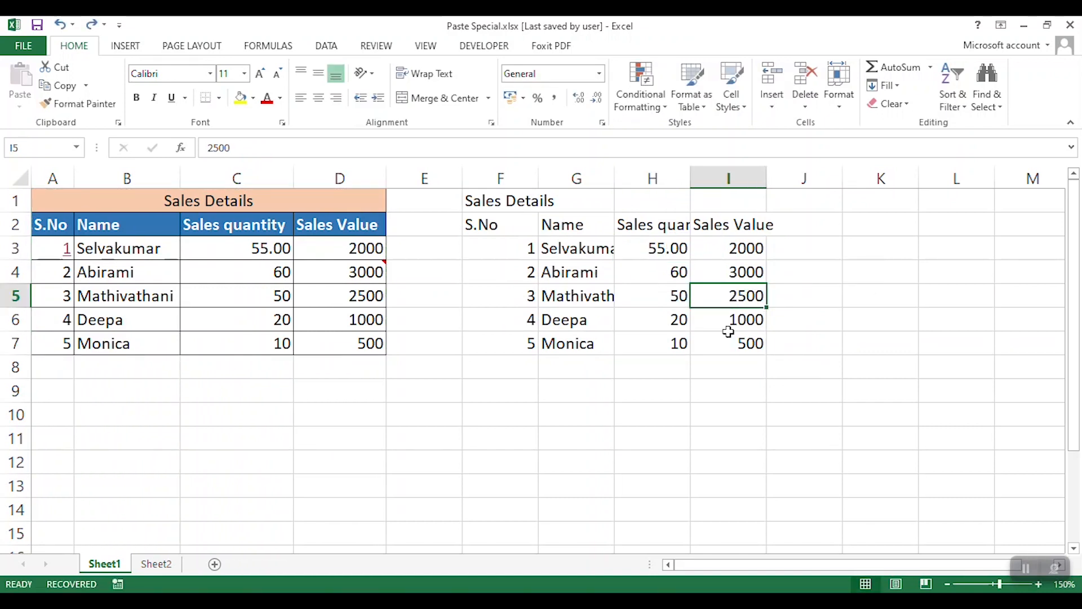
key(ctrl+z)
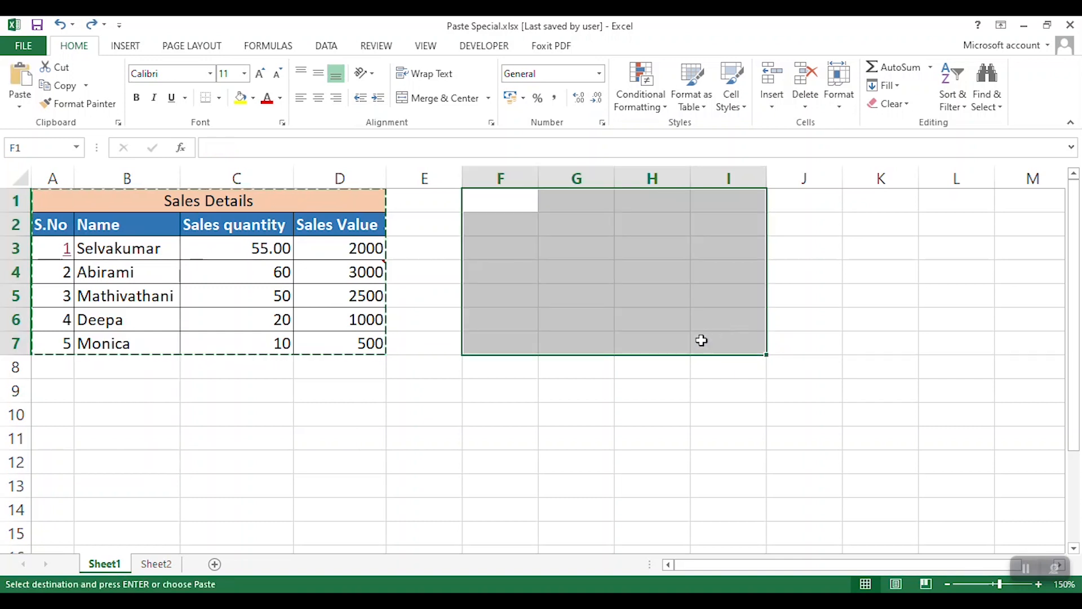
click(524, 197)
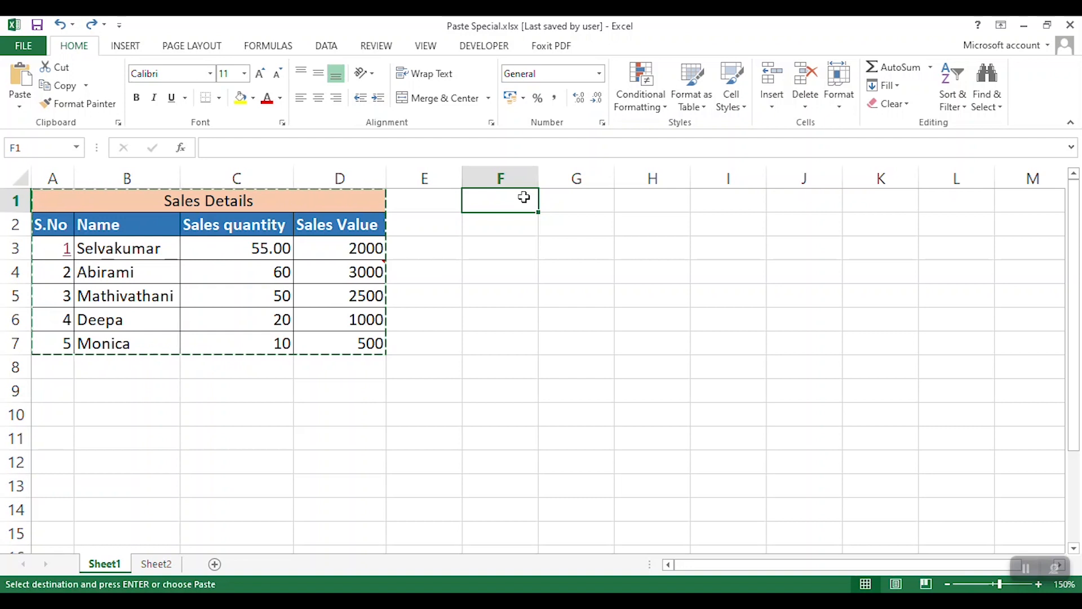
key(ctrl+alt+v)
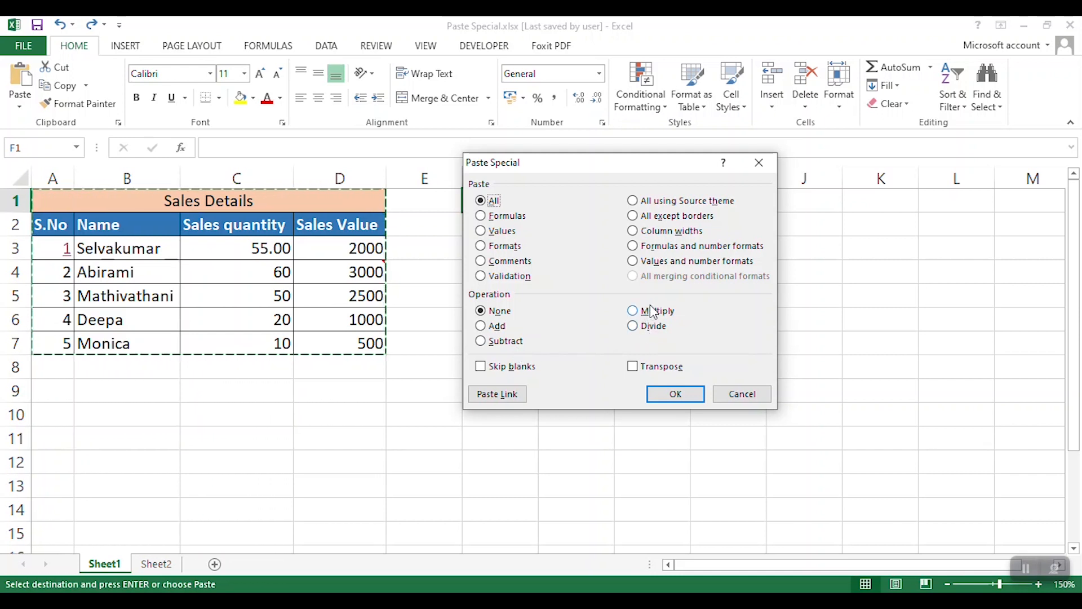
click(760, 167)
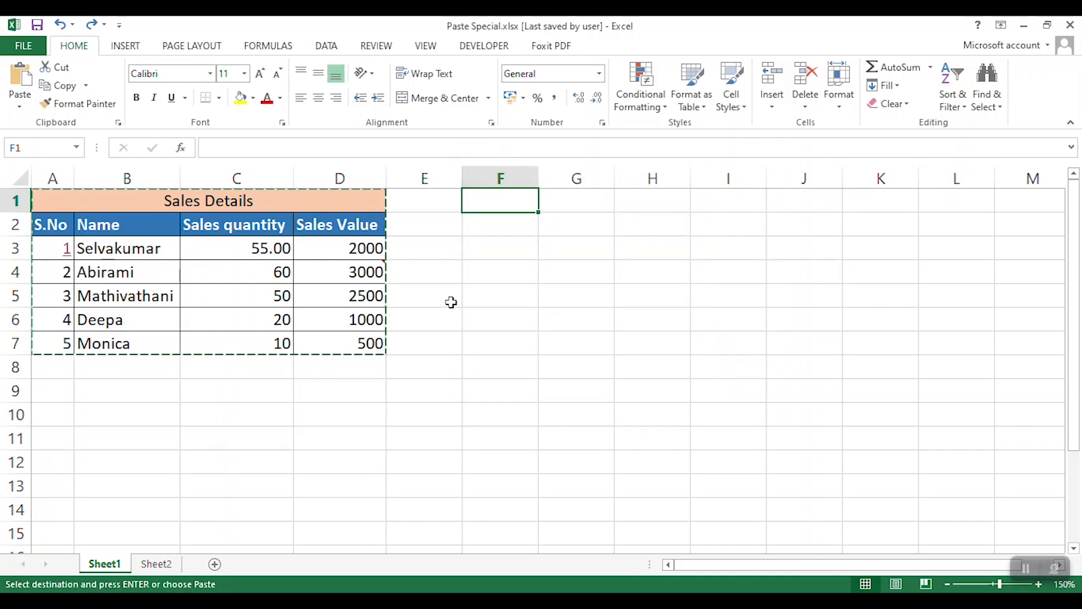
- Set the number format of C3 to General
click(280, 249)
click(599, 73)
click(560, 104)
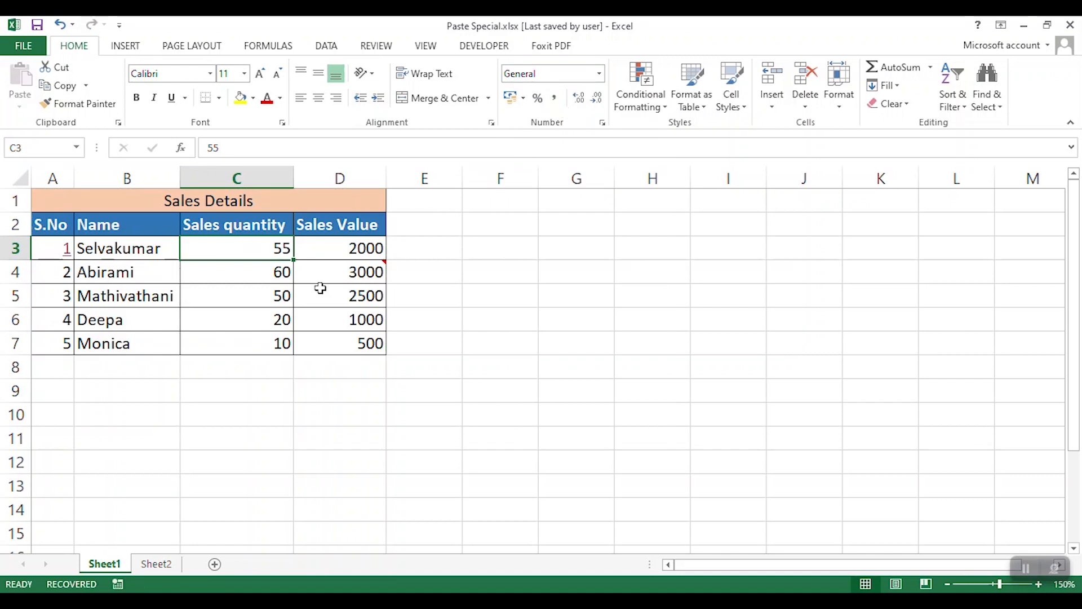
- Copy the sales quantities in C3:C7 and paste them beside the table starting at E3
drag(278, 242, 285, 341)
key(ctrl+c)
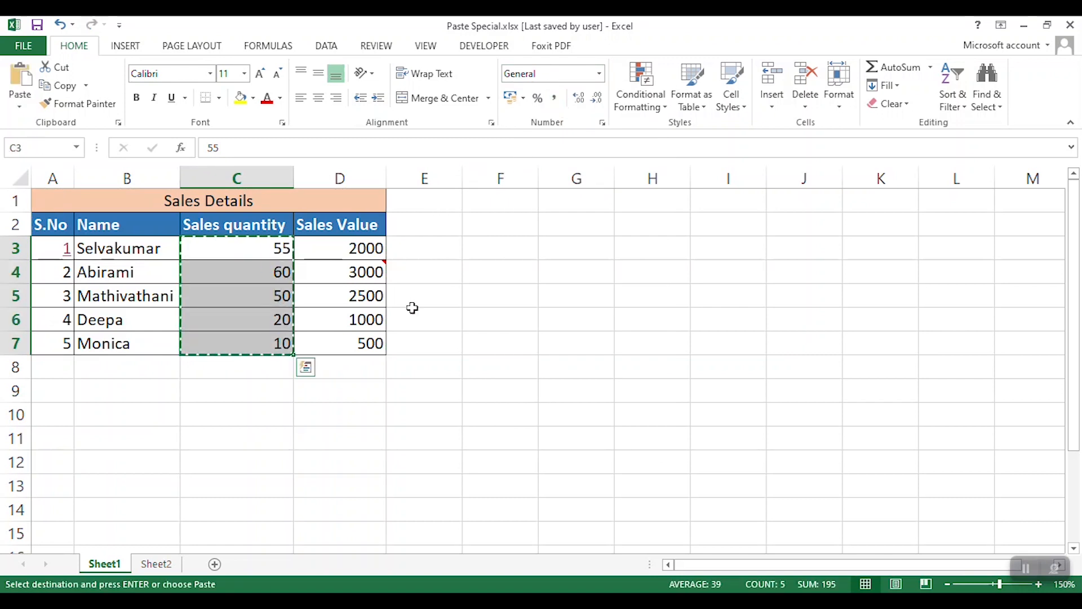
click(417, 252)
key(ctrl+v)
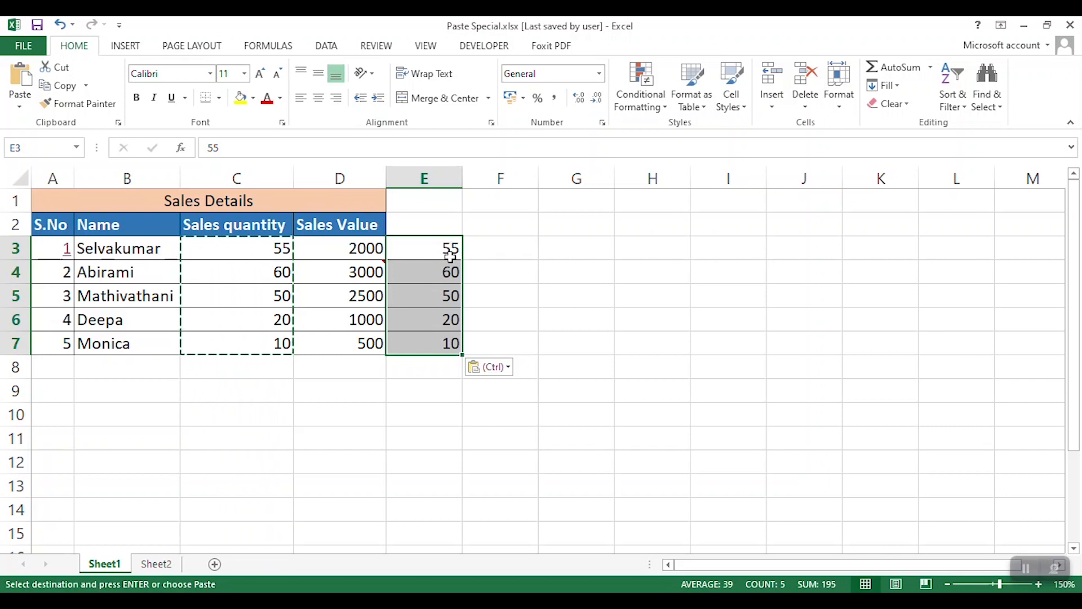
- Enter 100 in cell G1
click(580, 220)
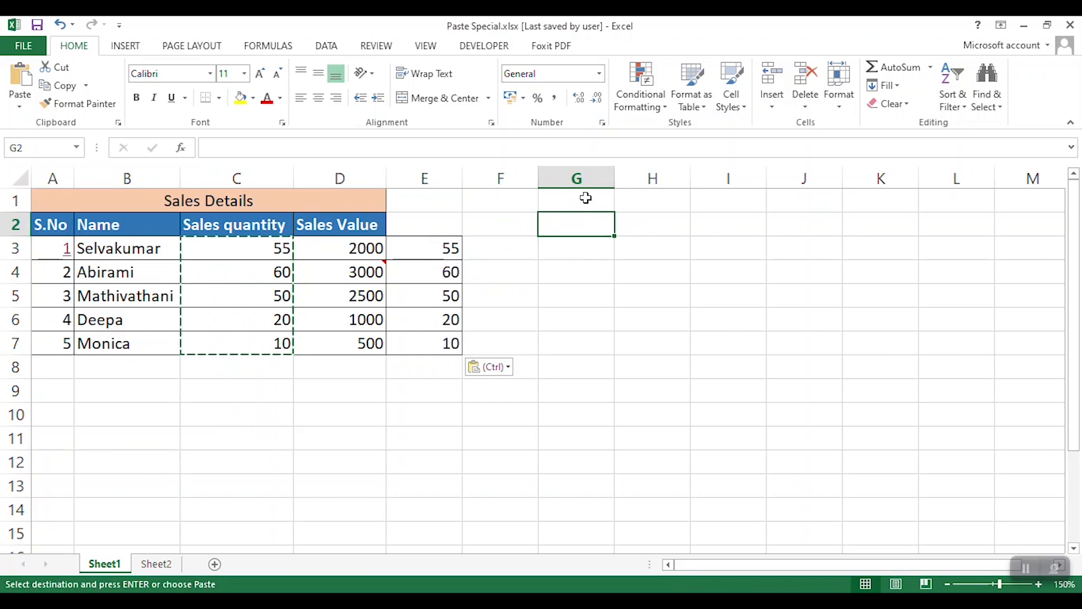
click(586, 198)
text(100)
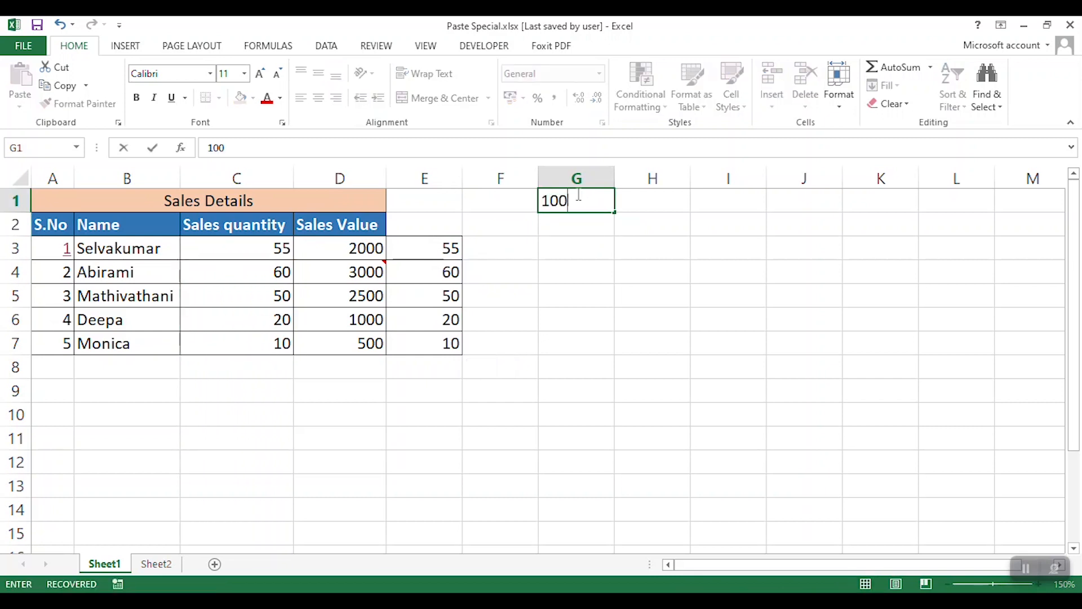
click(617, 263)
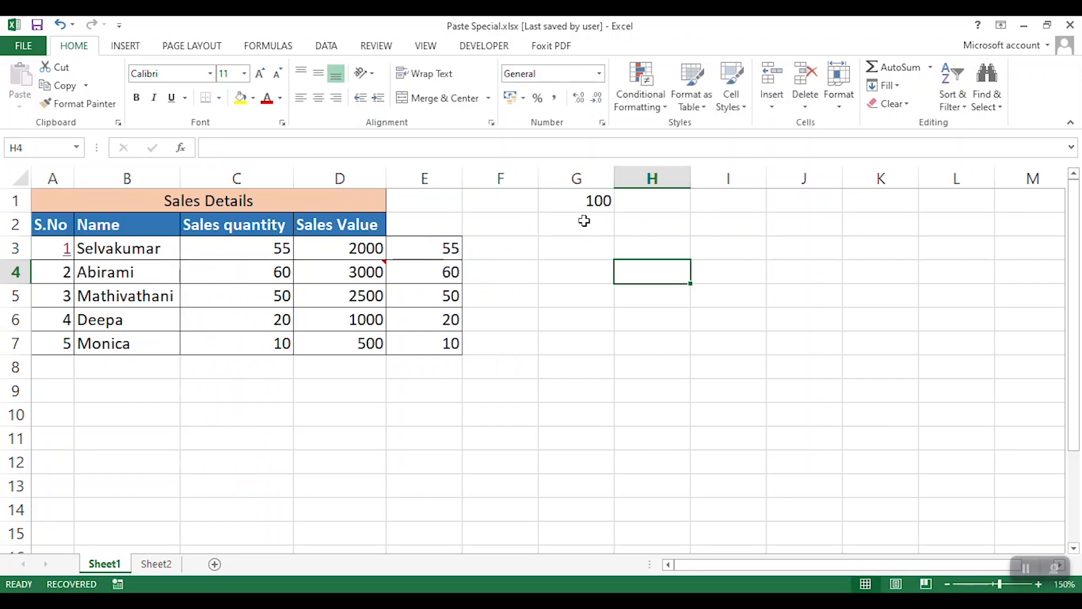
- Copy G1 and multiply the quantities in E3:E7 by it using the Paste Special Multiply operation
click(449, 251)
drag(449, 251, 451, 341)
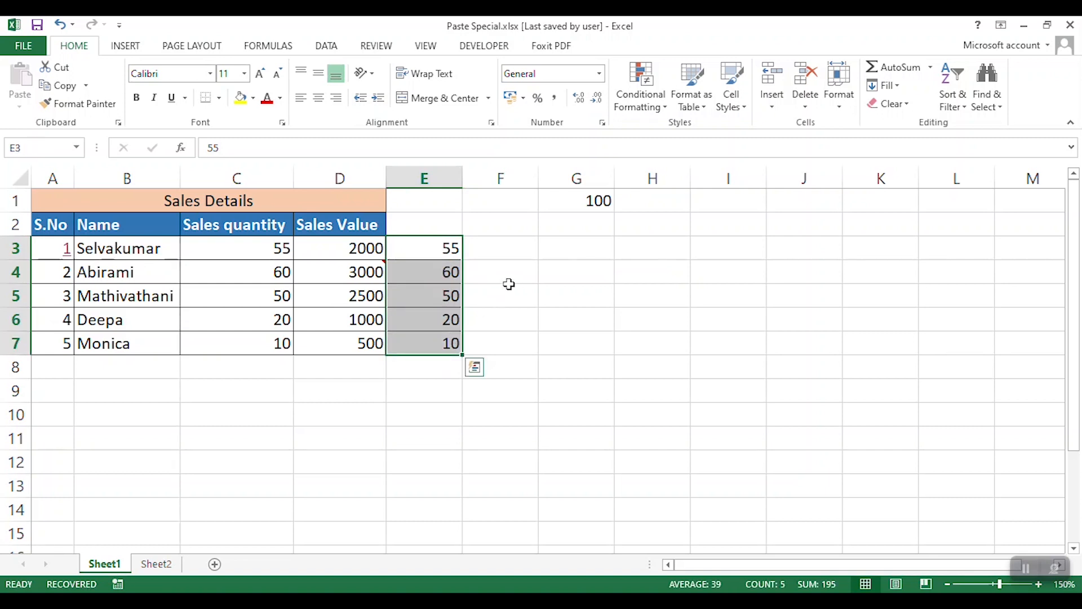
click(601, 198)
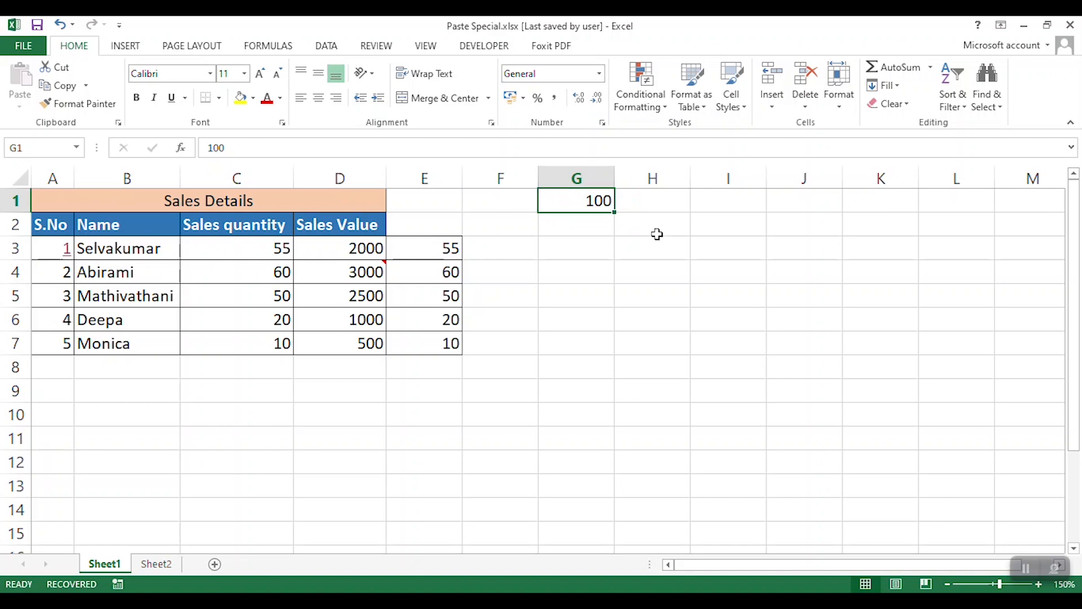
key(ctrl+c)
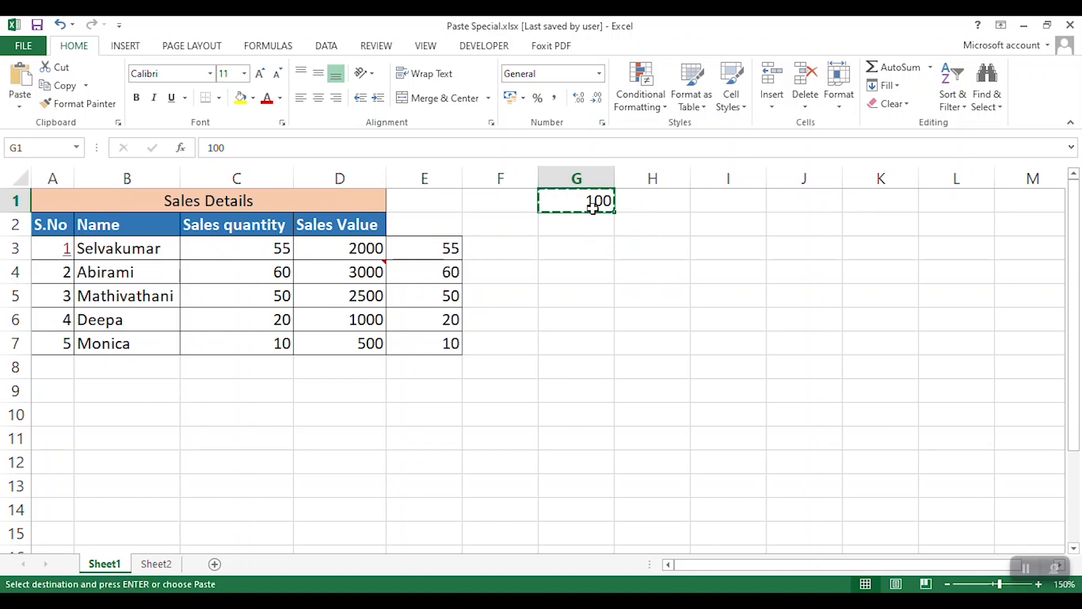
drag(440, 248, 439, 343)
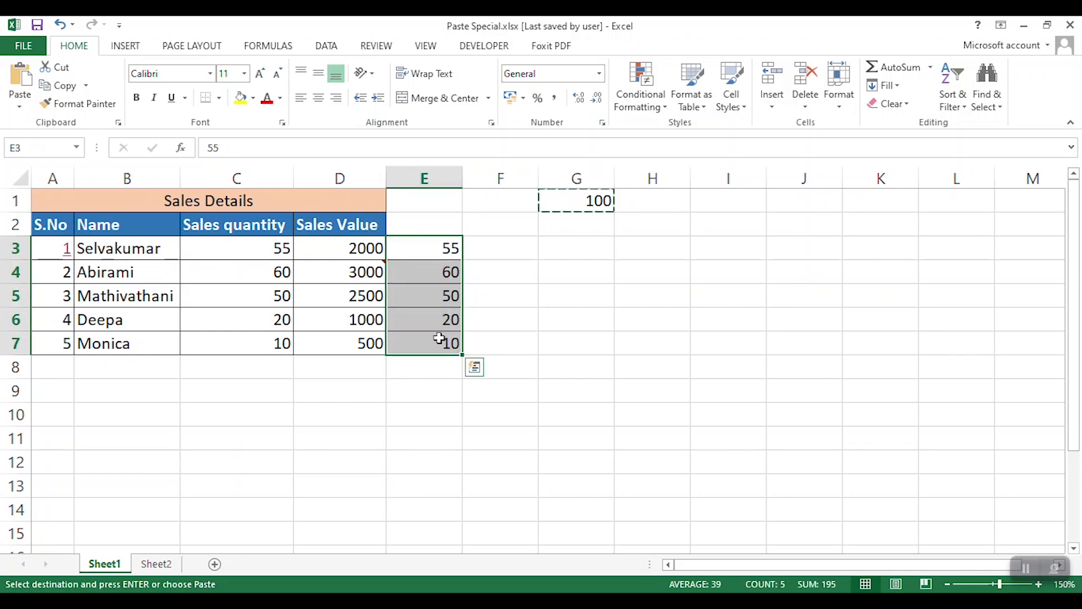
key(ctrl+alt+v)
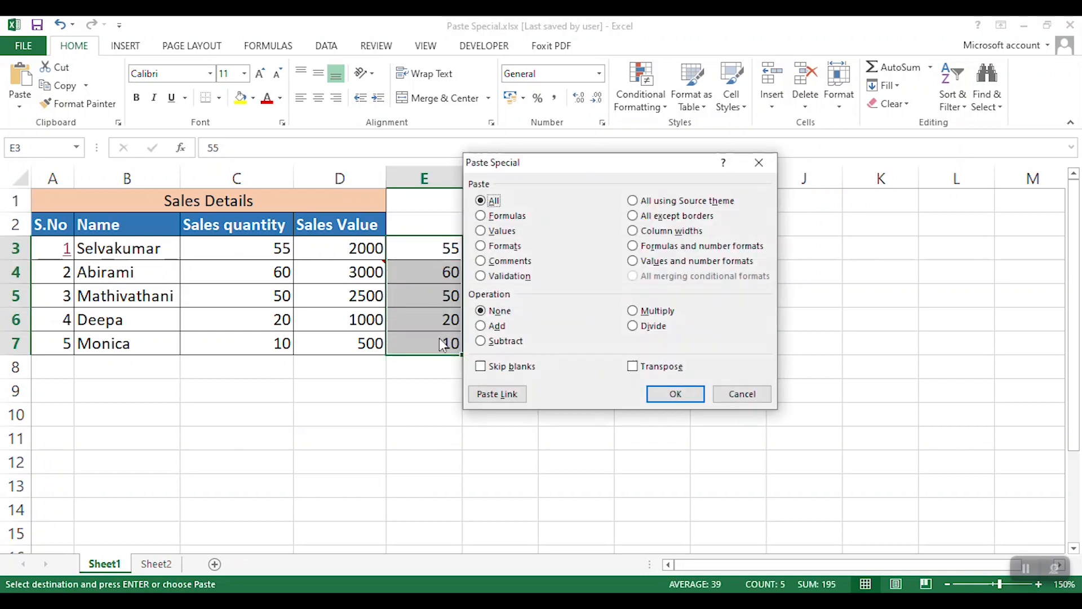
drag(623, 164, 794, 109)
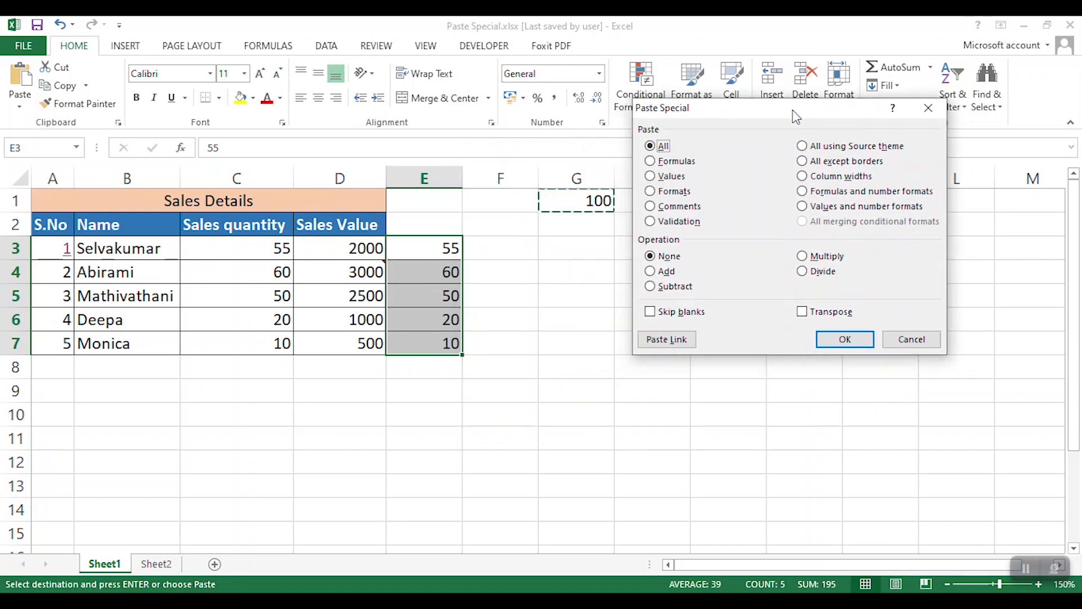
click(803, 257)
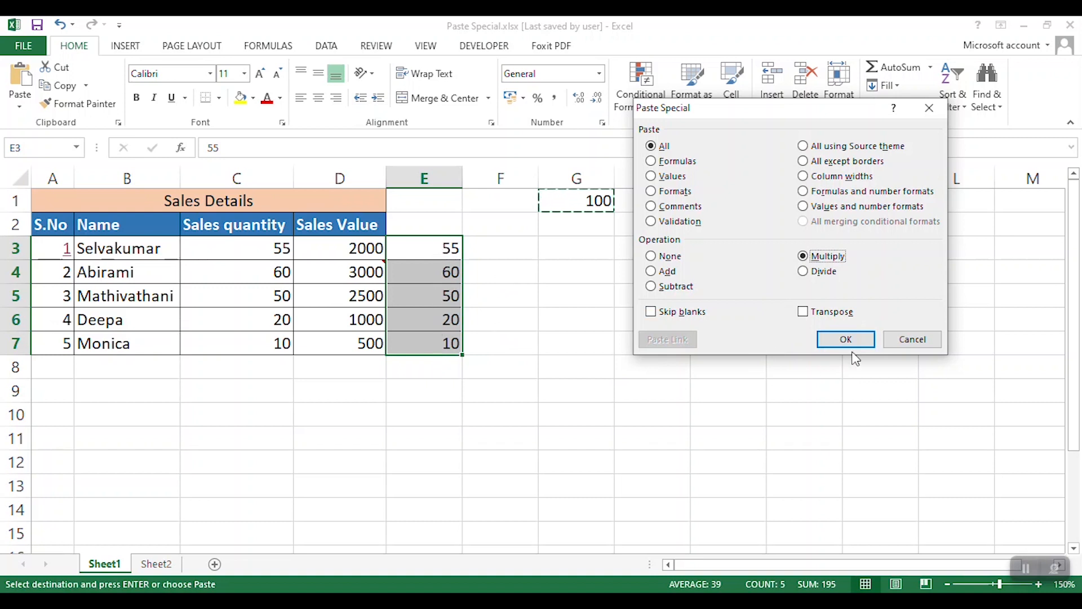
click(845, 338)
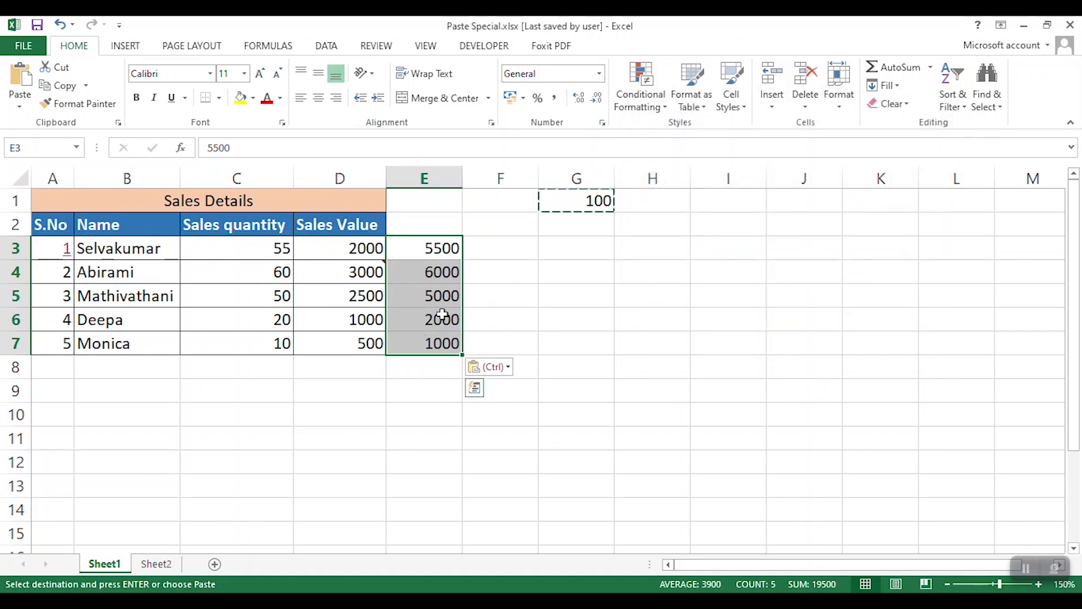
- Divide the values in E3:E7 by the copied G1 value using the Paste Special Divide operation
click(581, 205)
drag(423, 247, 452, 344)
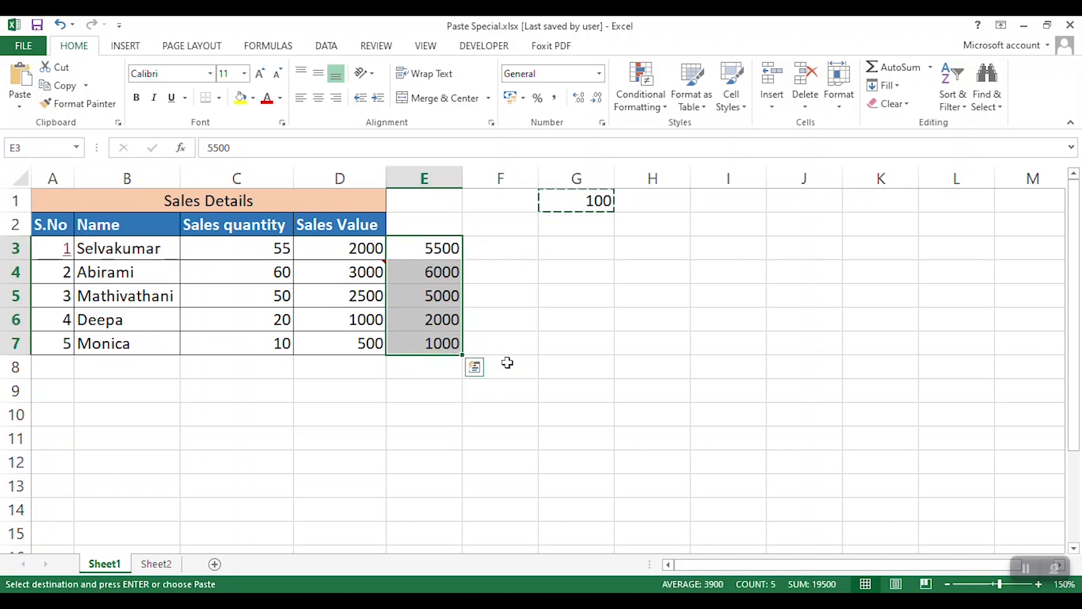
key(ctrl+alt+v)
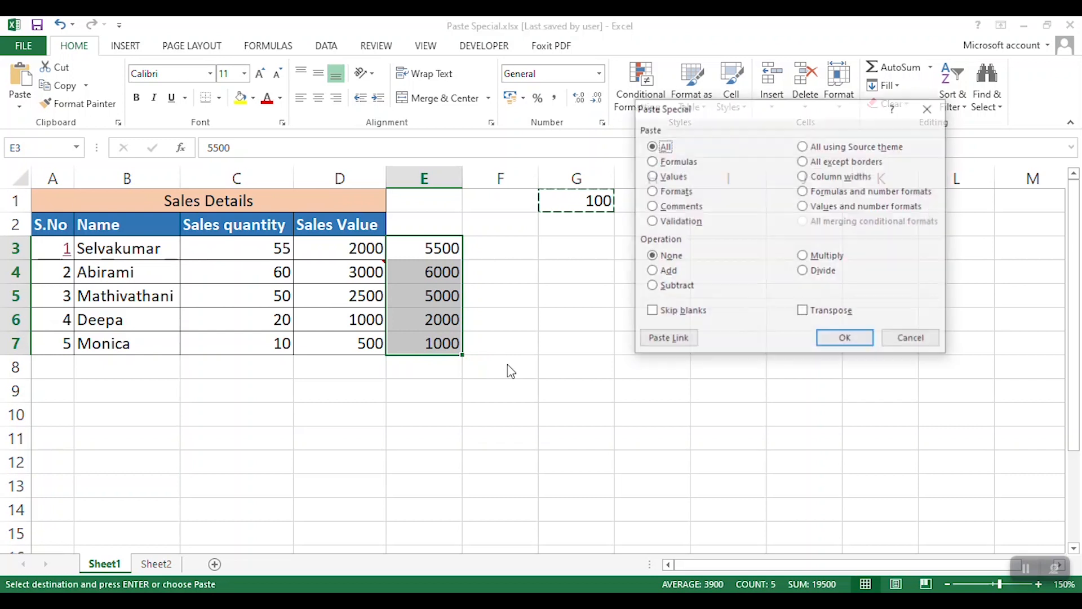
click(803, 271)
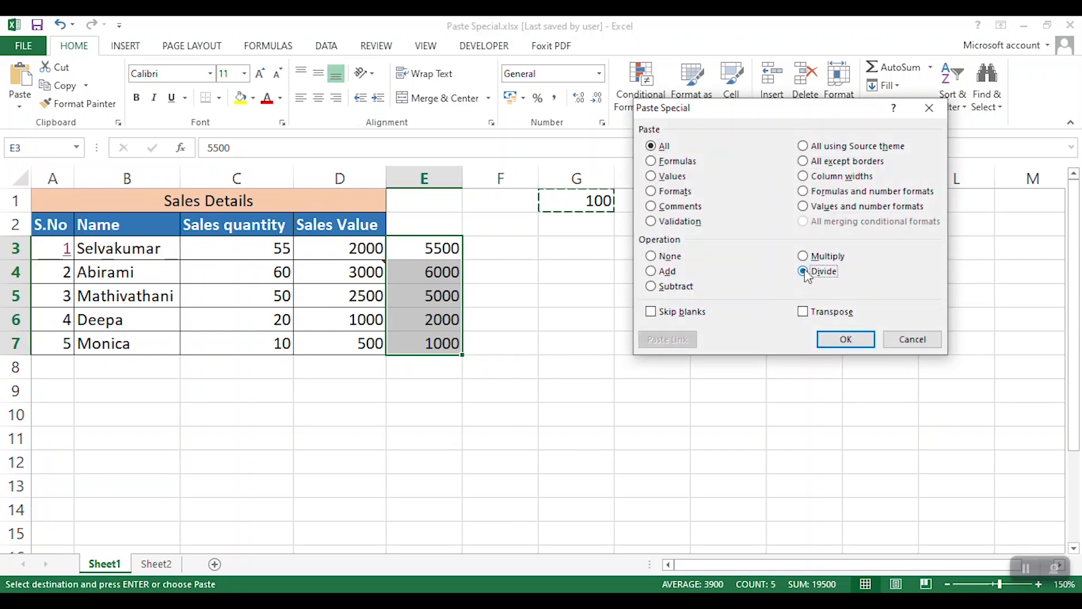
click(847, 339)
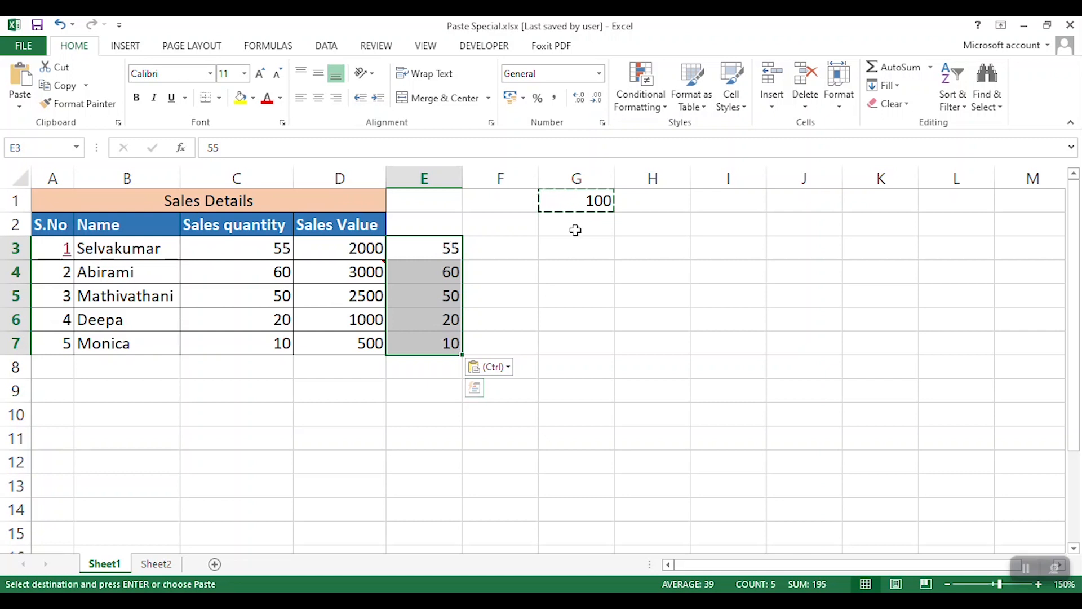
- Add the copied G1 value to E3:E7 using the Paste Special Add operation
click(587, 204)
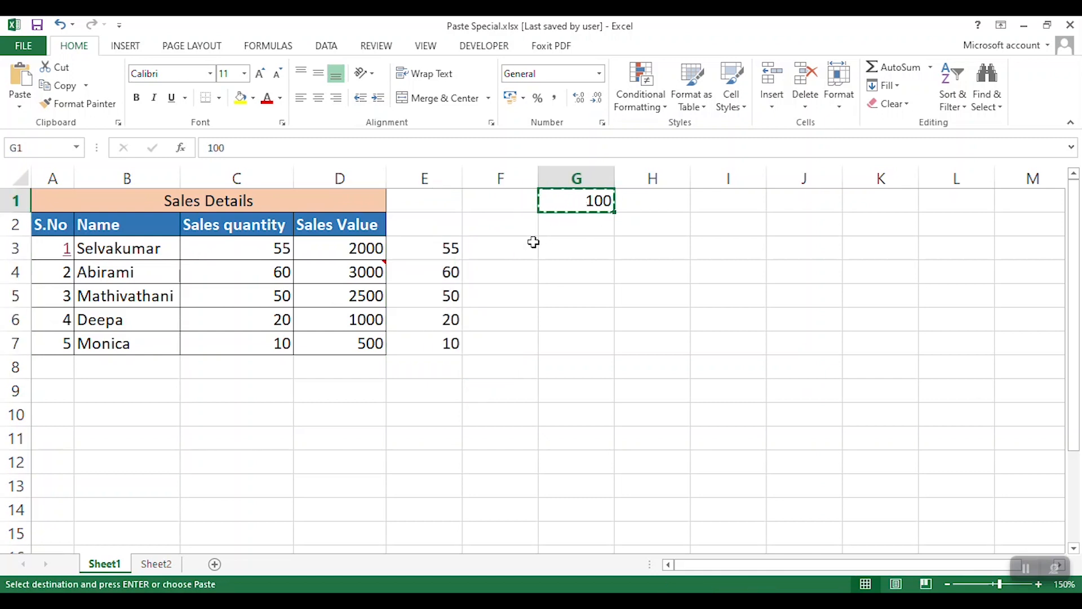
drag(452, 248, 454, 341)
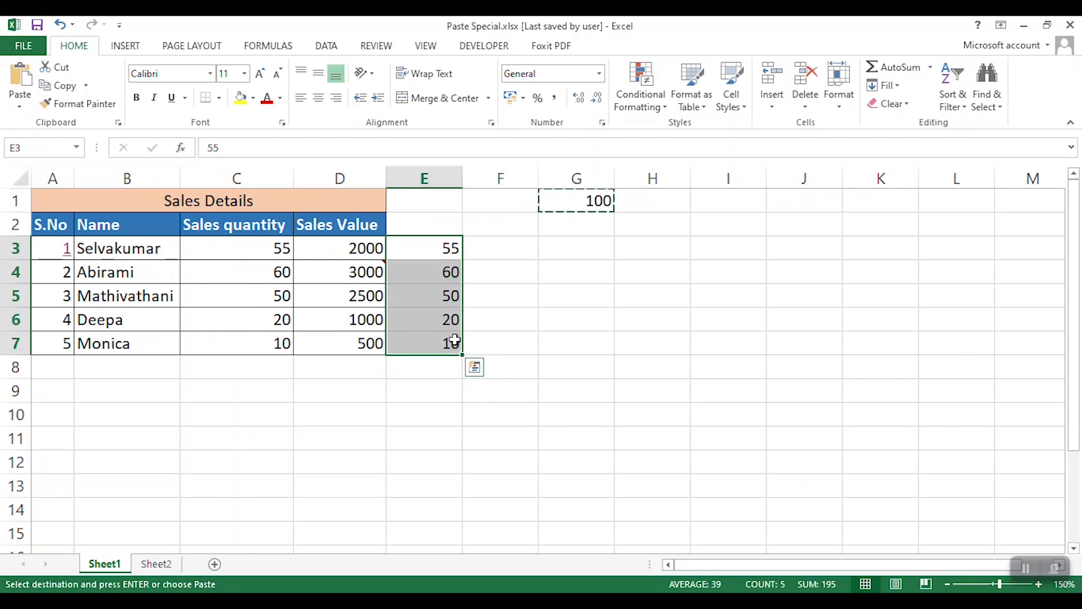
key(ctrl+alt+v)
click(652, 271)
click(843, 339)
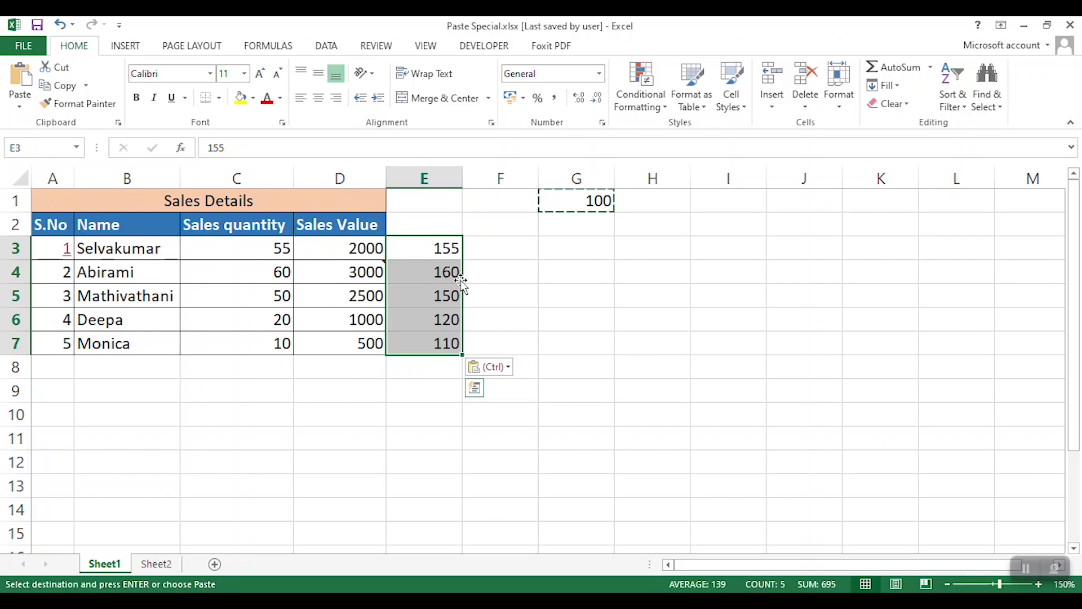
- Subtract the copied G1 value from E3:E7 using the Paste Special Subtract operation
click(599, 209)
drag(443, 252, 451, 345)
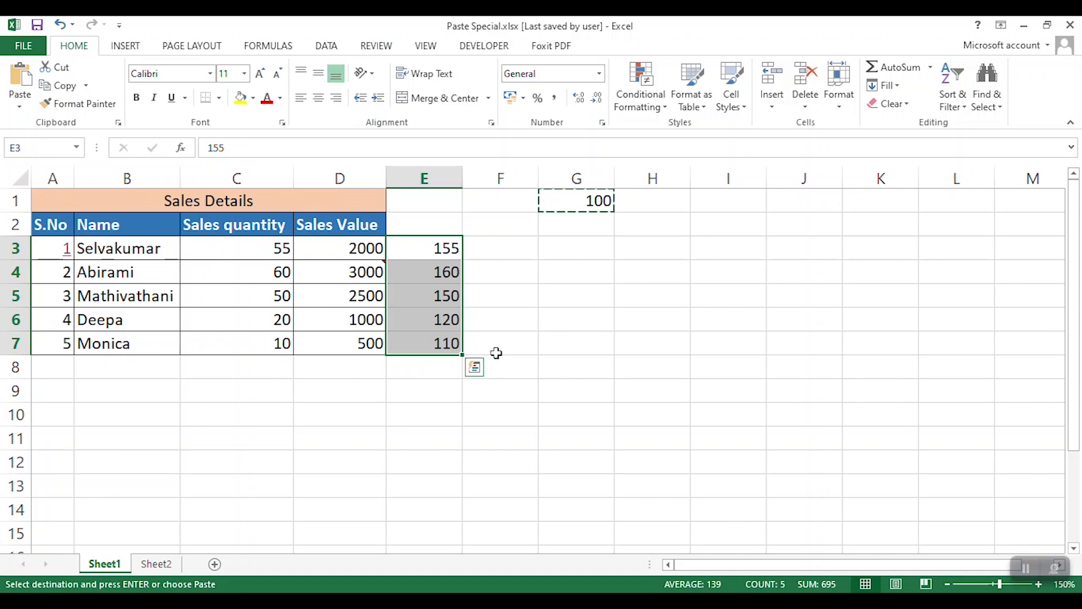
key(ctrl+alt+v)
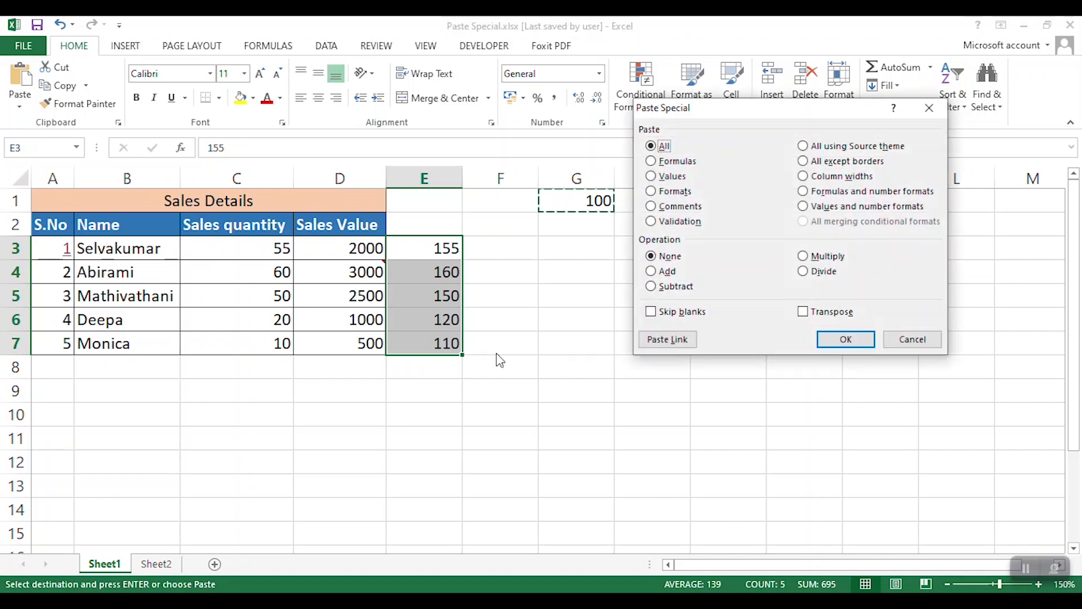
click(648, 288)
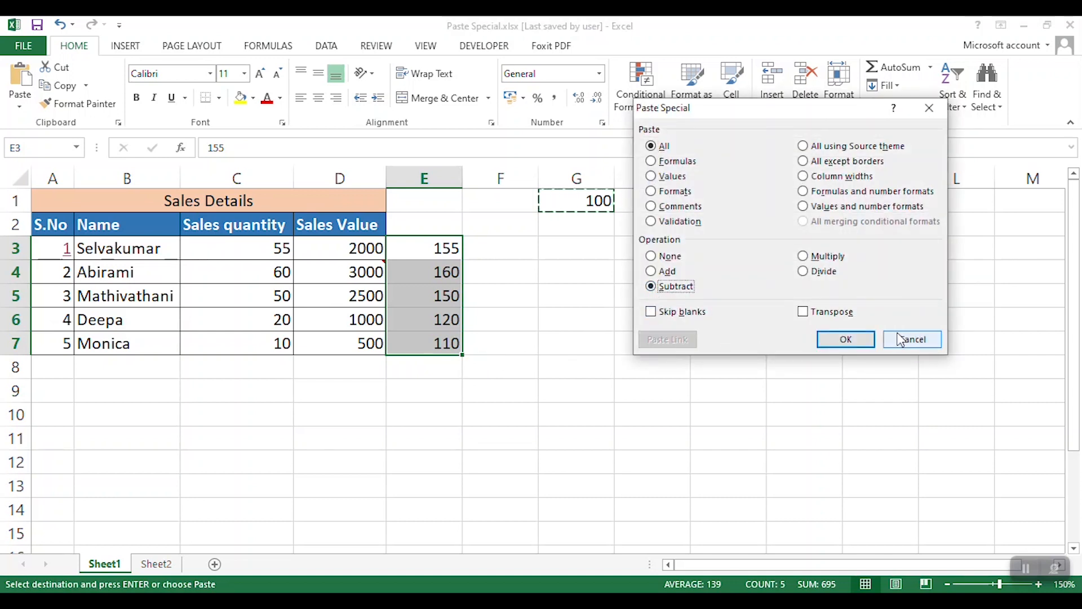
click(857, 337)
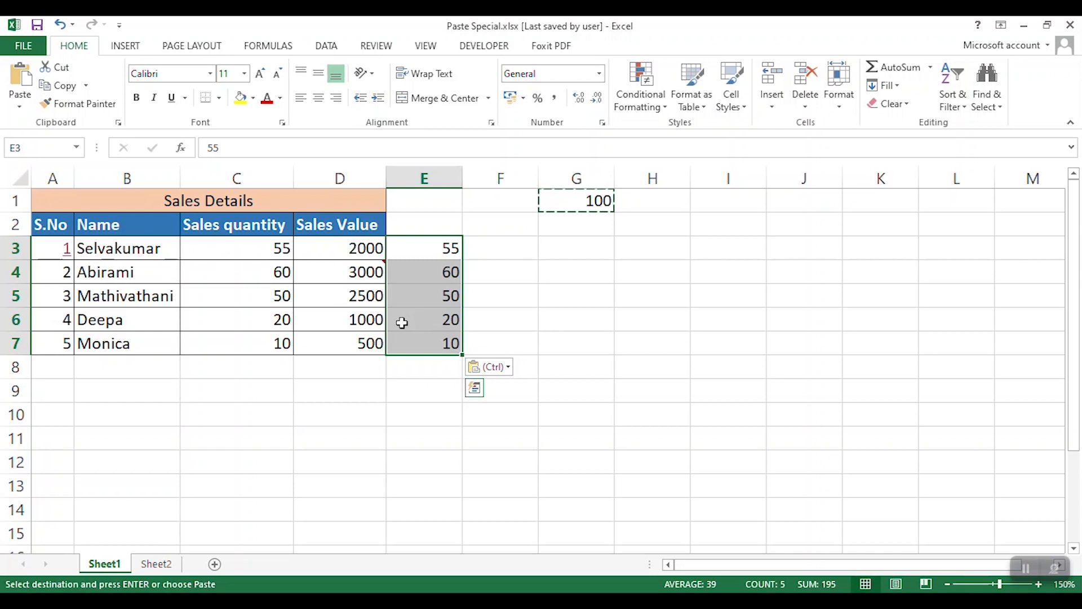
- Clear the names in B4:B5 and fill both cells yellow
key(ctrl+alt+v)
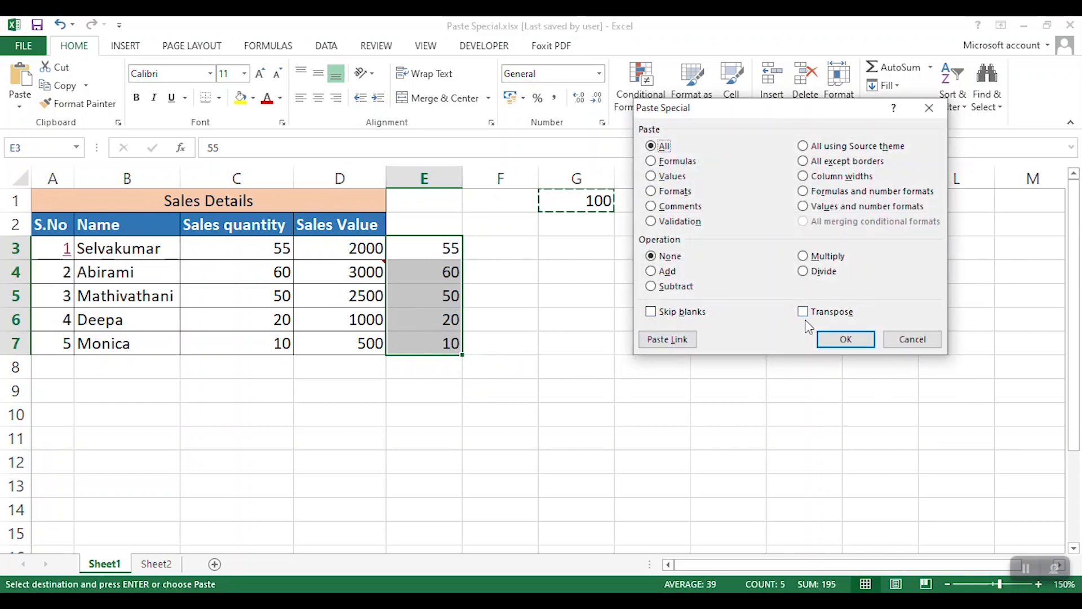
click(929, 107)
click(227, 306)
drag(142, 276, 144, 296)
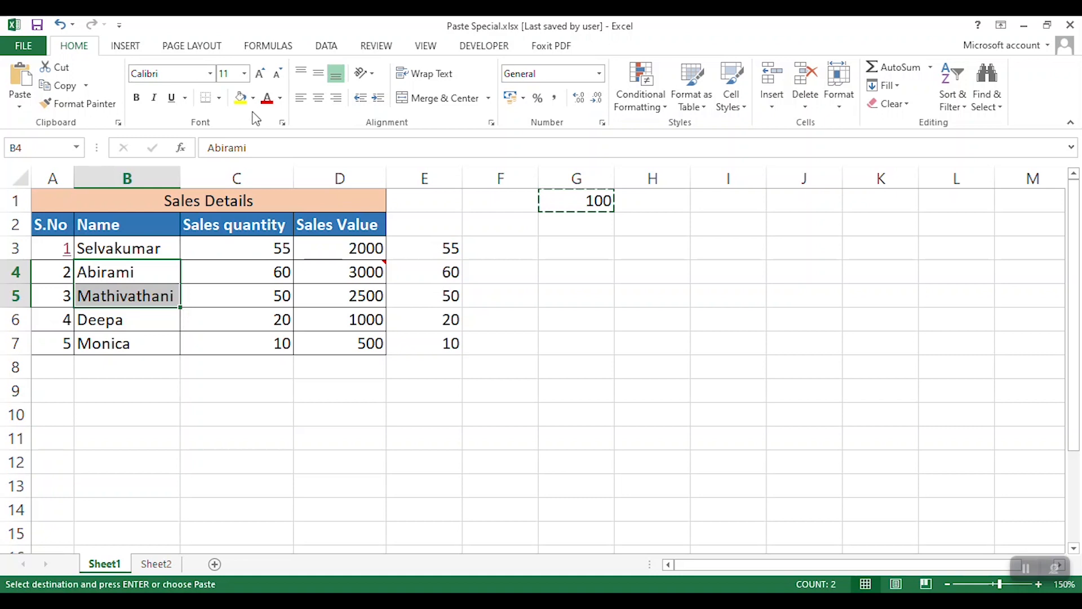
key(Delete)
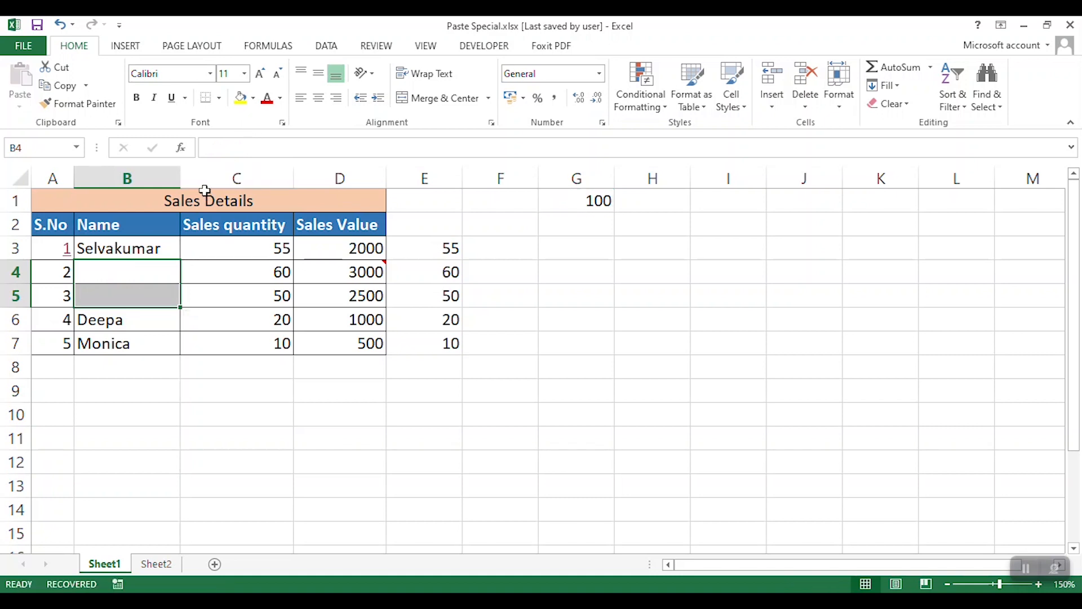
click(241, 99)
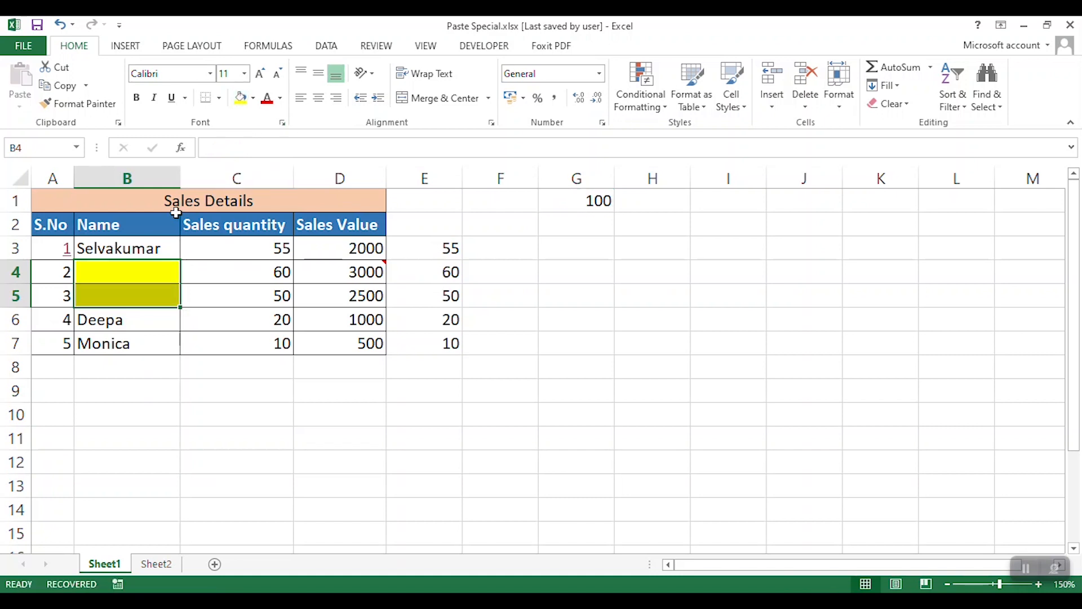
- Copy the Name column B2:B7 and paste it at H2 using Paste Special with Skip blanks enabled
click(203, 390)
drag(143, 217, 143, 340)
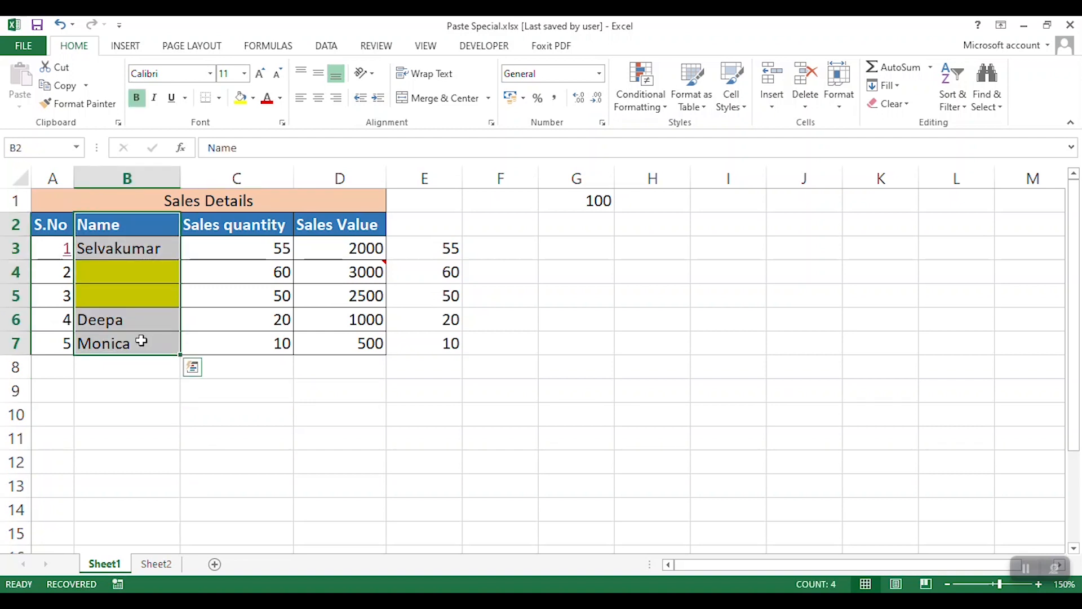
key(ctrl+c)
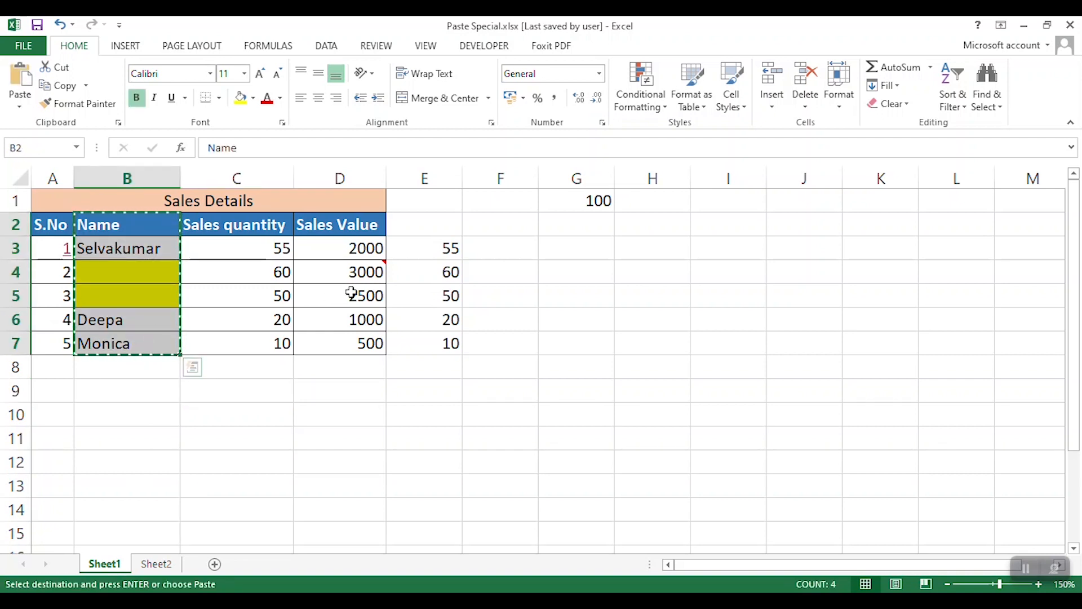
click(665, 225)
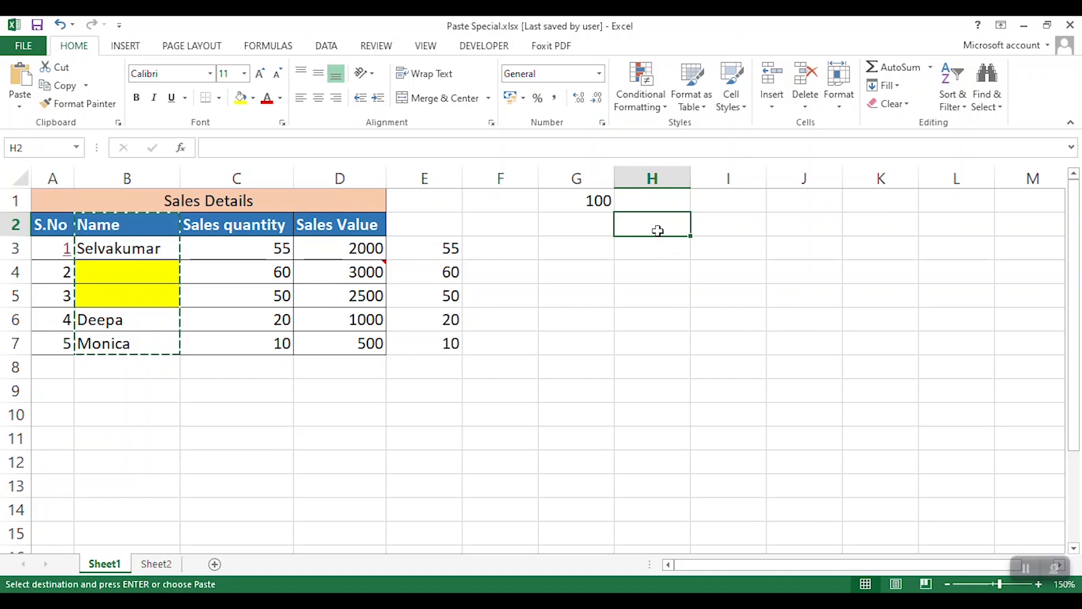
key(ctrl+alt+v)
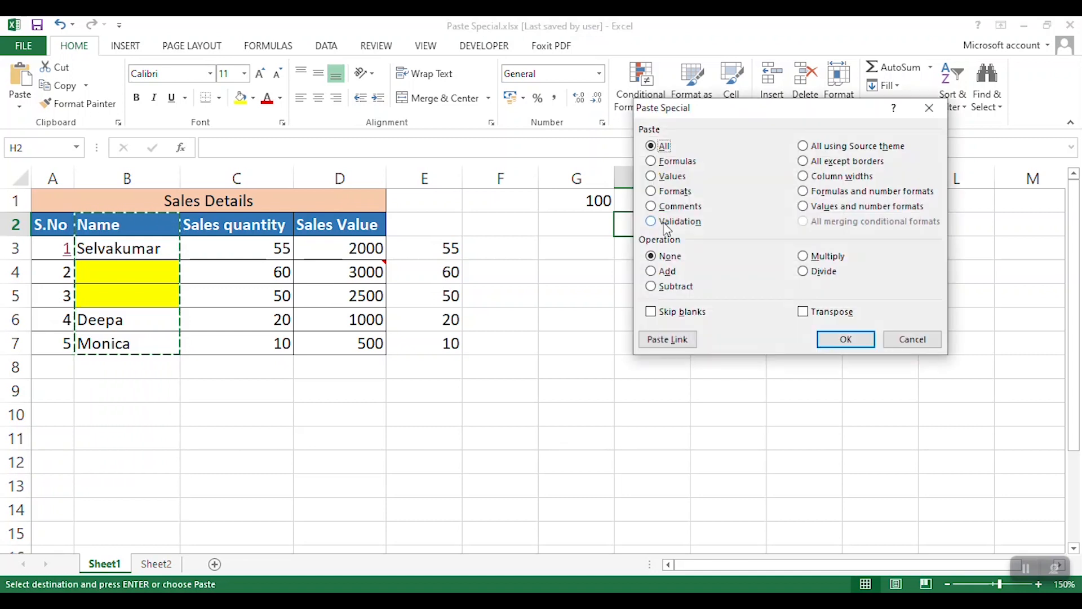
click(684, 313)
click(845, 339)
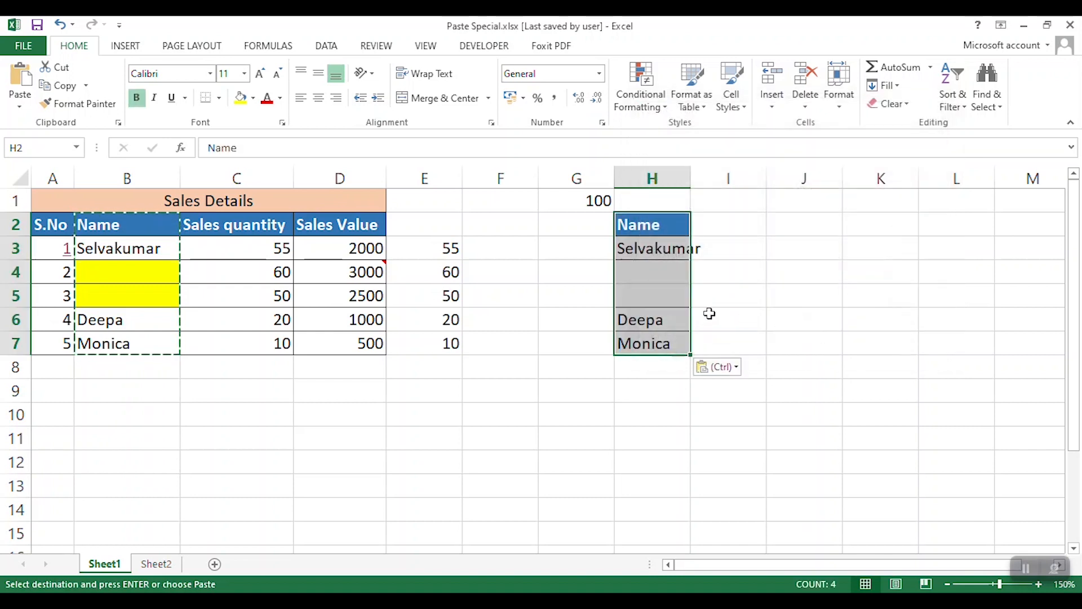
- Autofit the width of column H and inspect the skipped cells H4:H5
double_click(691, 178)
click(734, 276)
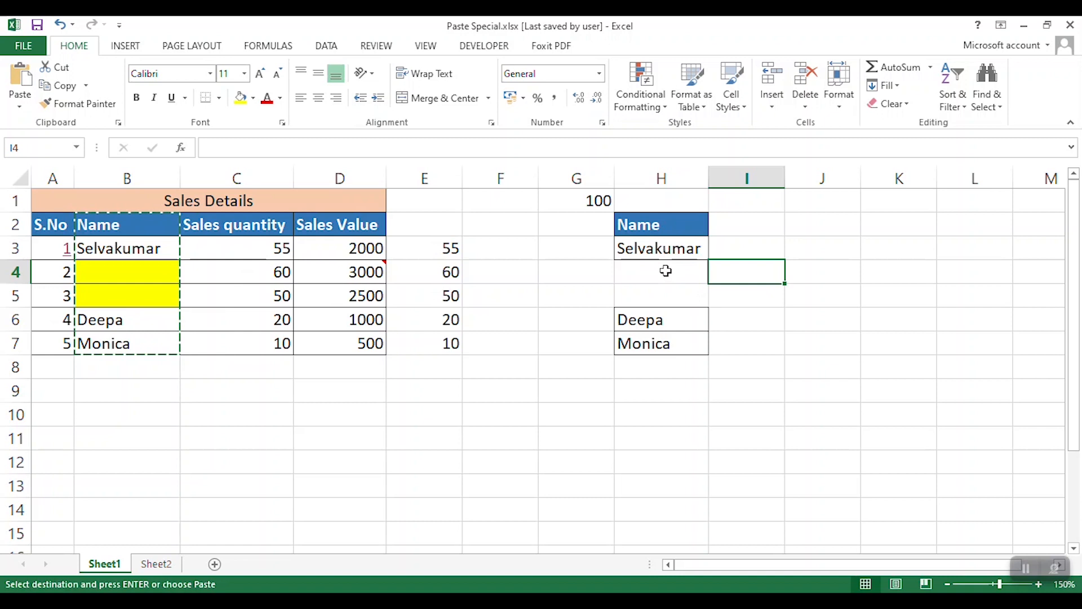
drag(666, 271, 669, 295)
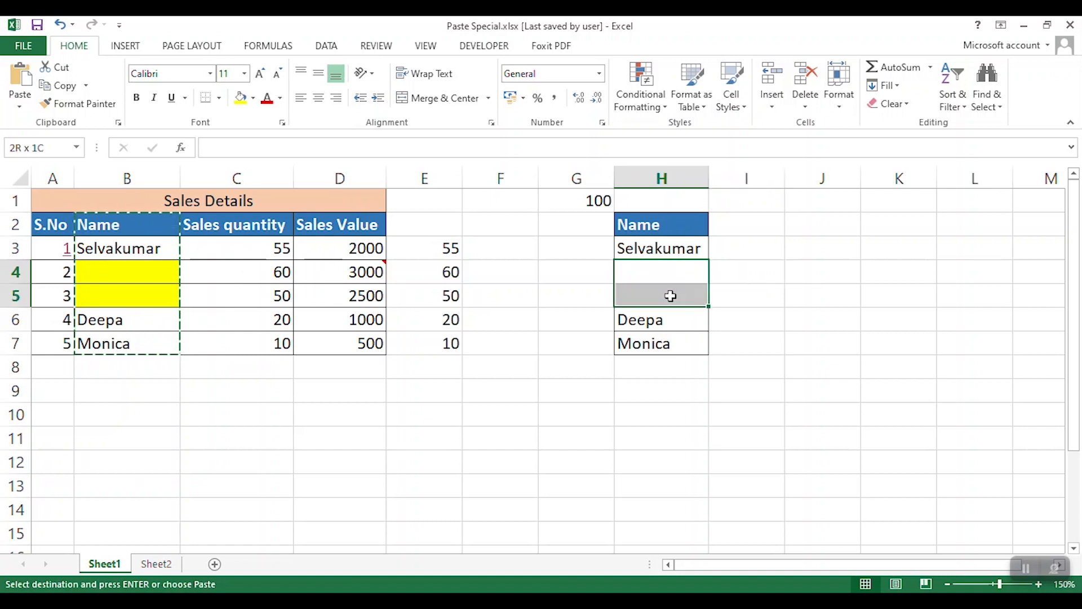
click(745, 273)
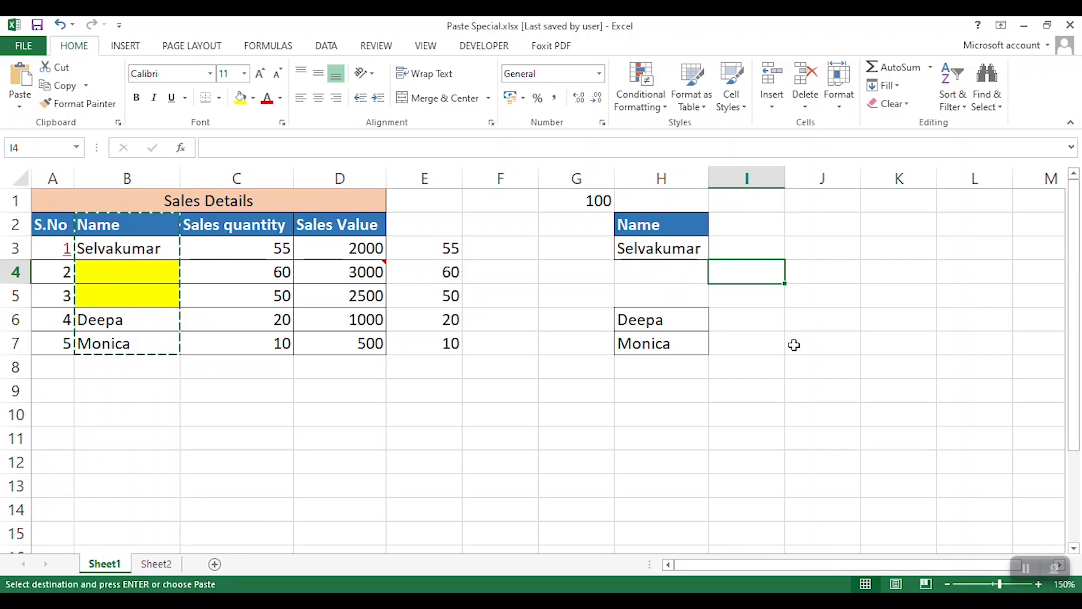
drag(663, 275, 666, 294)
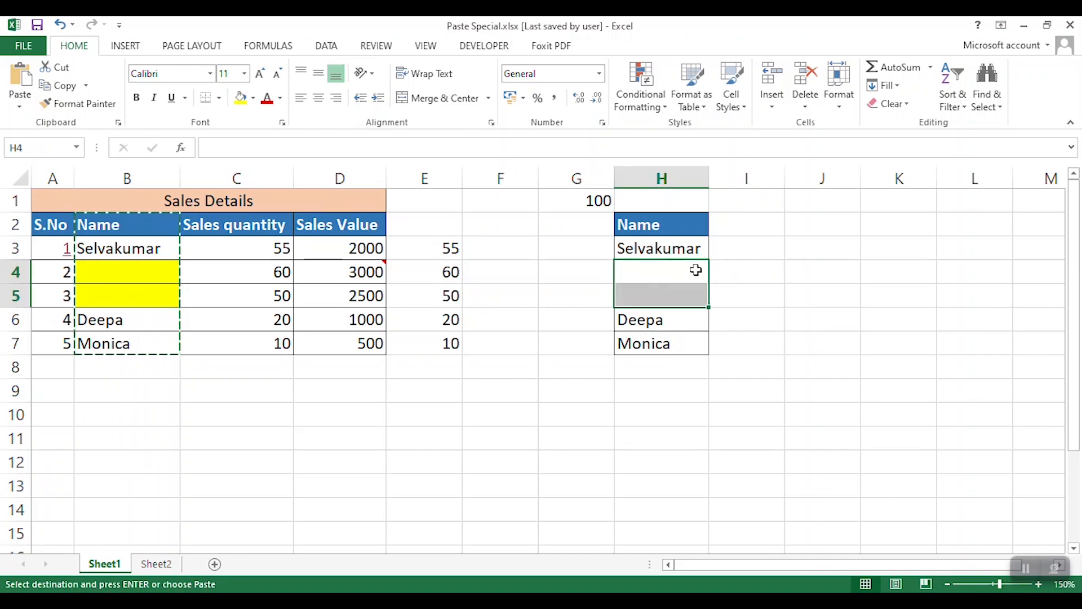
click(816, 251)
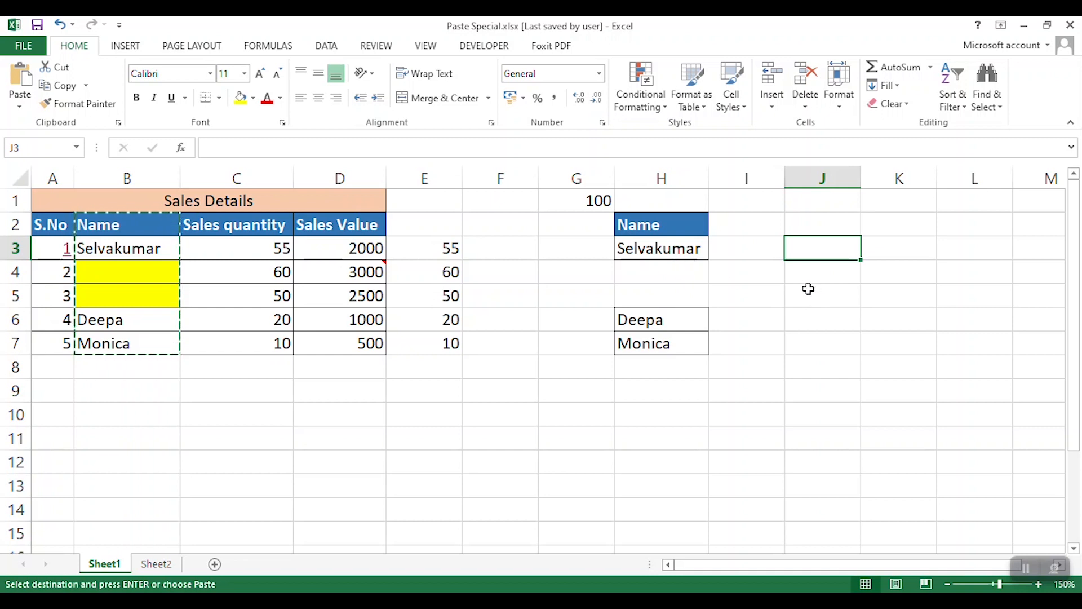
- Undo the Skip blanks demonstration back to before the names in B4:B5 were cleared
key(ctrl+z)
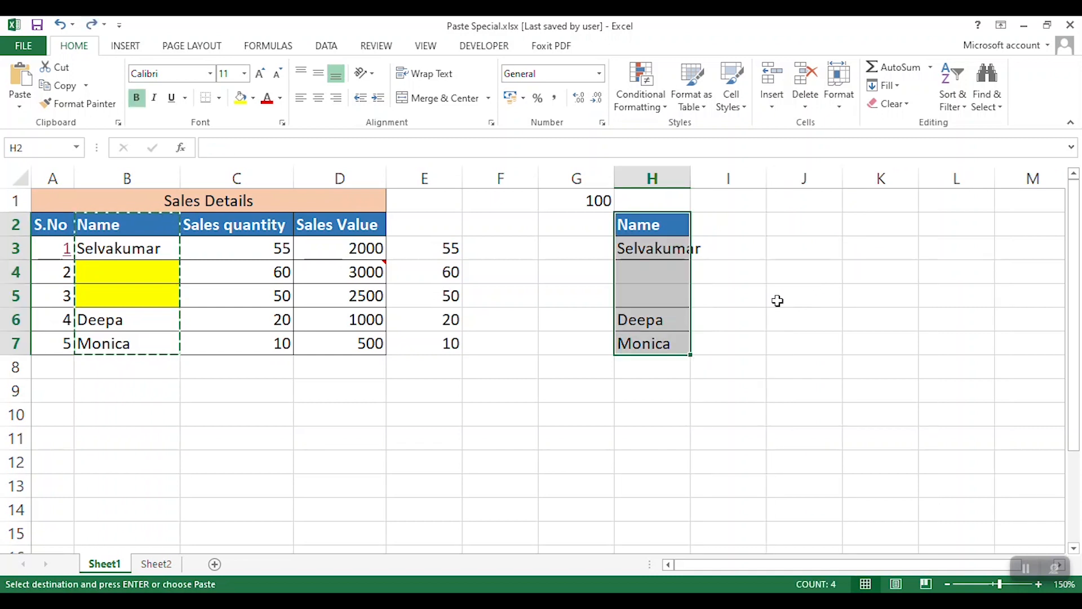
key(ctrl+z)
key(ctrl+z)
key(ctrl+z)
key(ctrl+z)
key(ctrl+z)
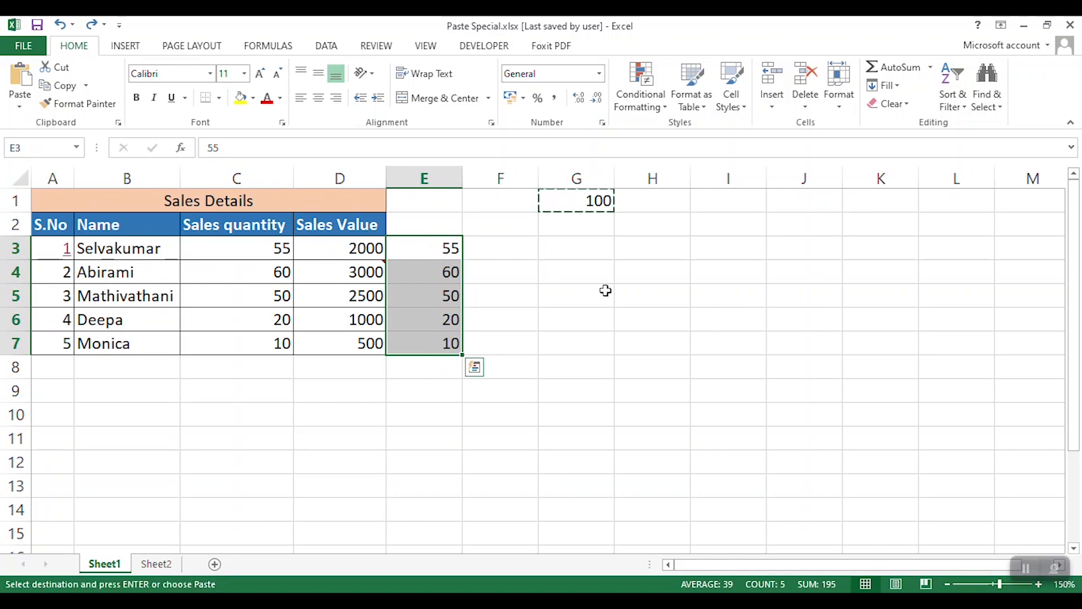
- Delete the helper columns G and E beside the Sales Details table
click(595, 177)
right_click(596, 178)
click(647, 312)
right_click(438, 180)
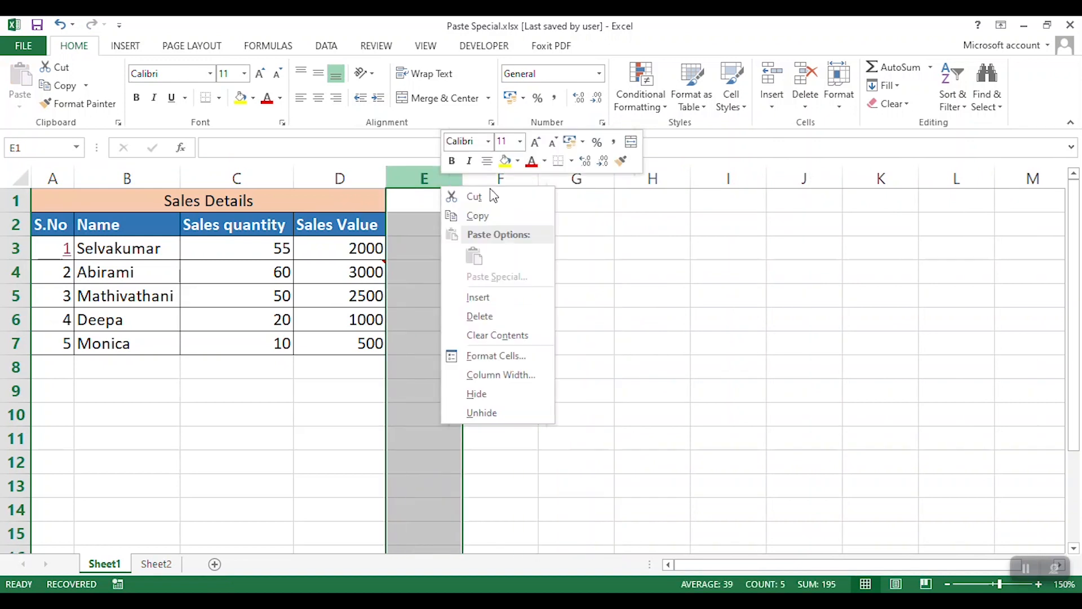
click(491, 314)
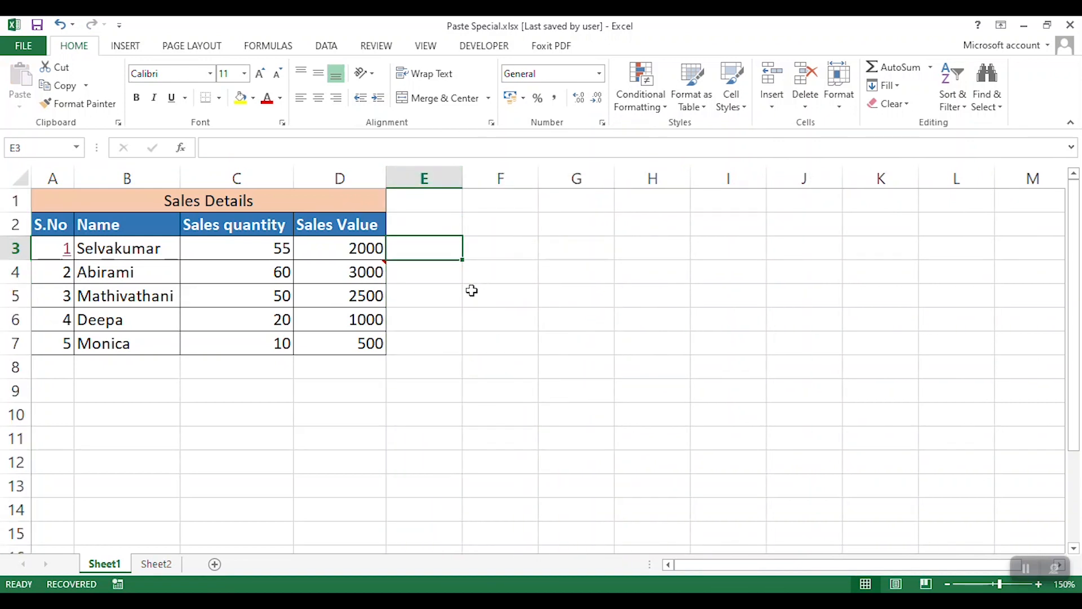
click(526, 273)
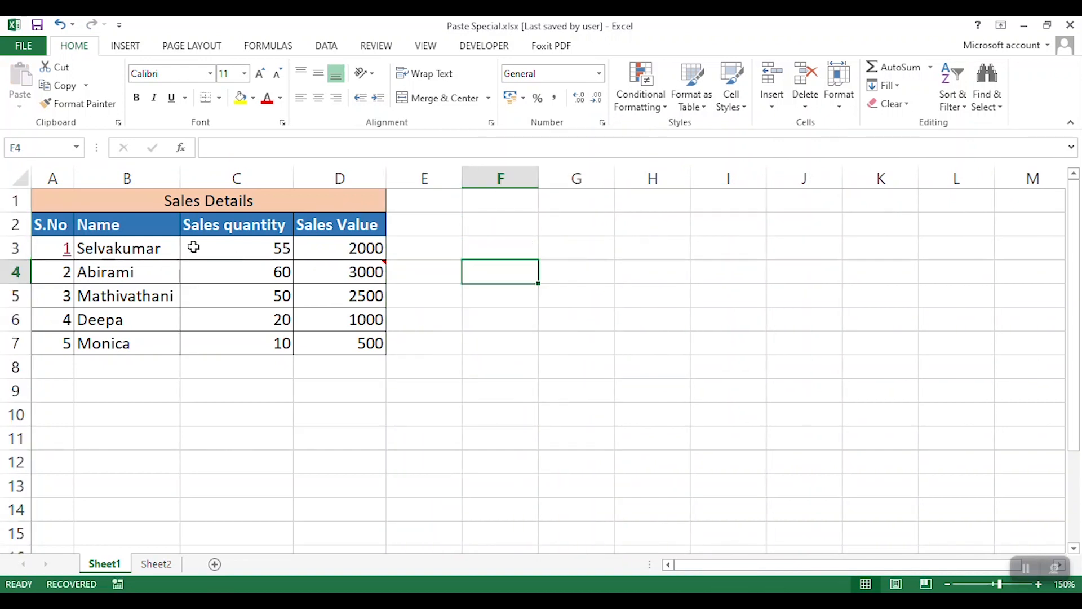
- Copy the table range B2:D7 and paste it at F2 using Paste Special with Transpose enabled
drag(148, 223, 342, 226)
drag(136, 221, 340, 218)
drag(155, 228, 359, 345)
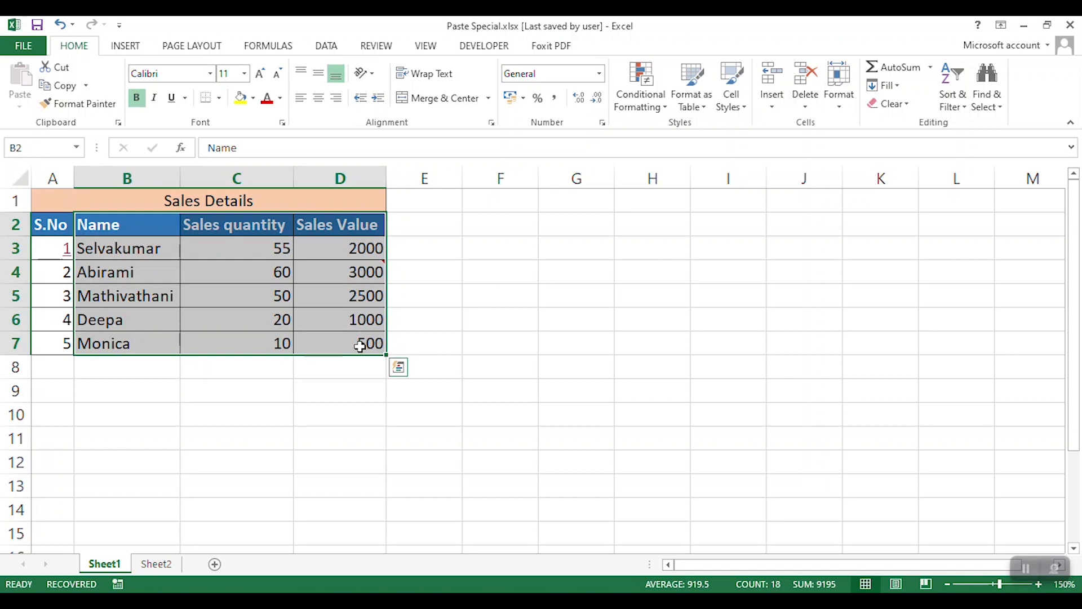
key(ctrl+c)
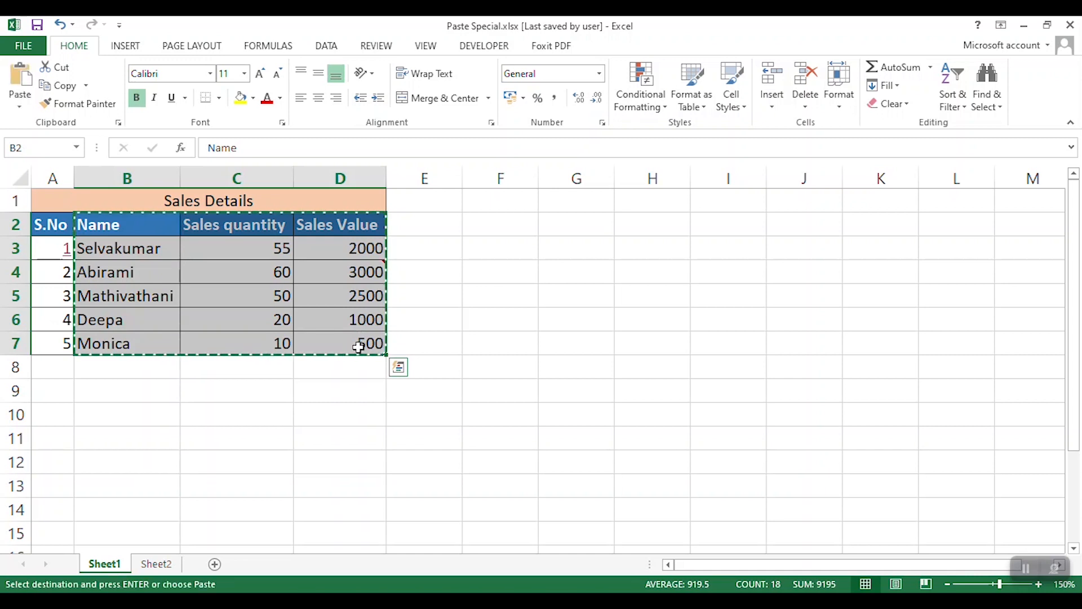
click(504, 225)
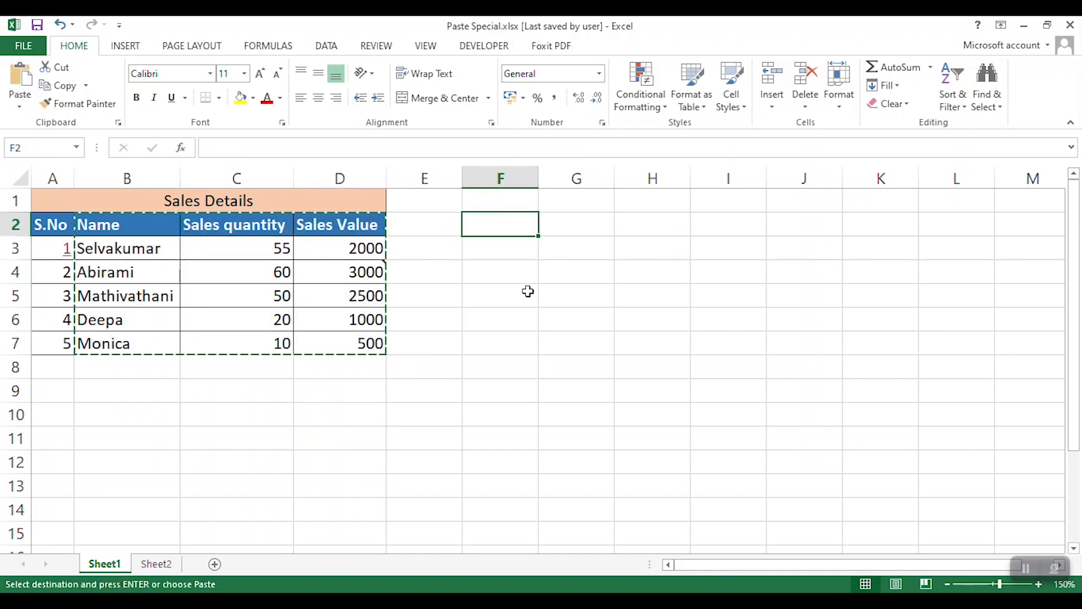
key(ctrl+alt+v)
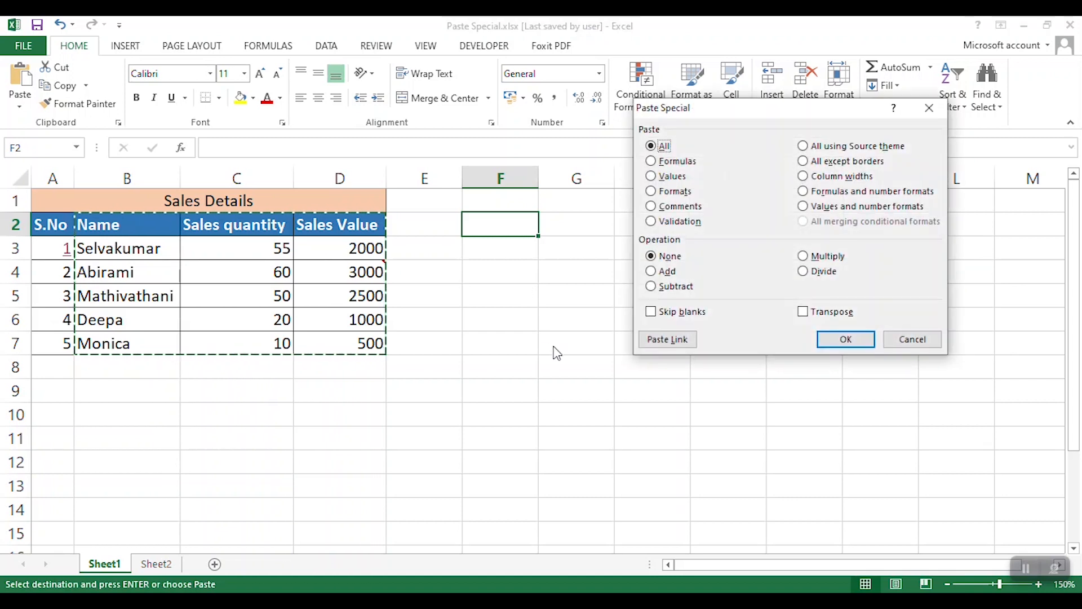
click(817, 319)
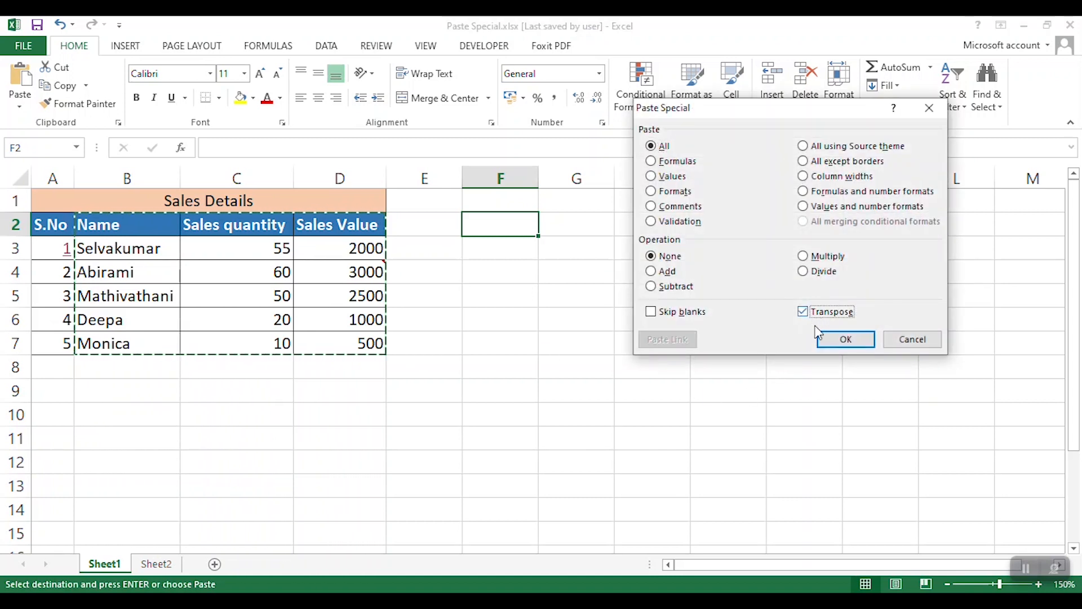
click(845, 340)
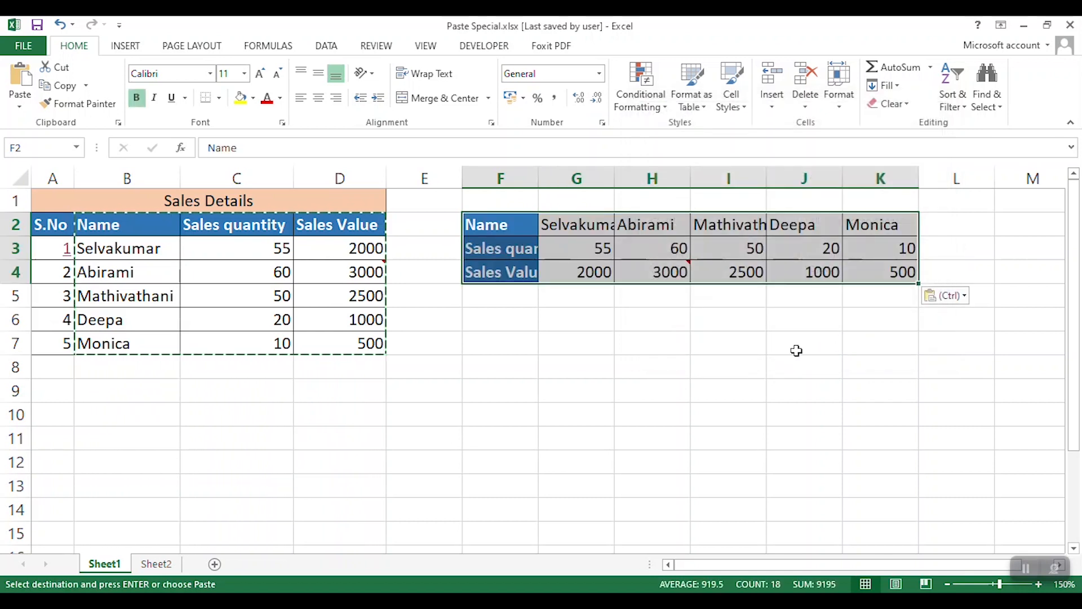
- Widen column G, autofit column F, and compare the transposed headings and names with the original table
drag(618, 175, 633, 176)
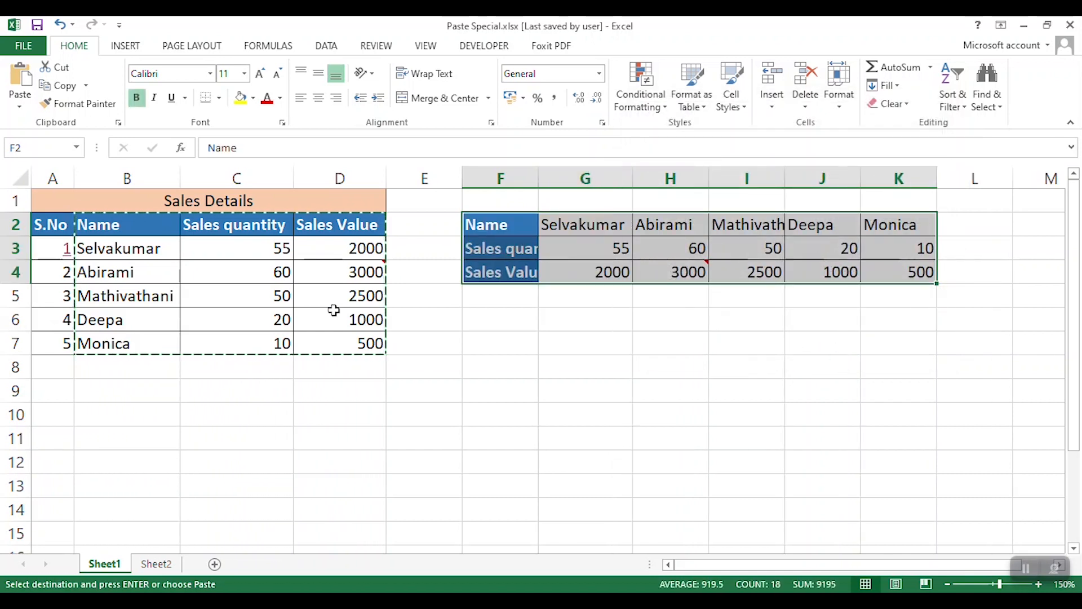
click(121, 225)
drag(122, 226, 312, 226)
drag(471, 222, 493, 273)
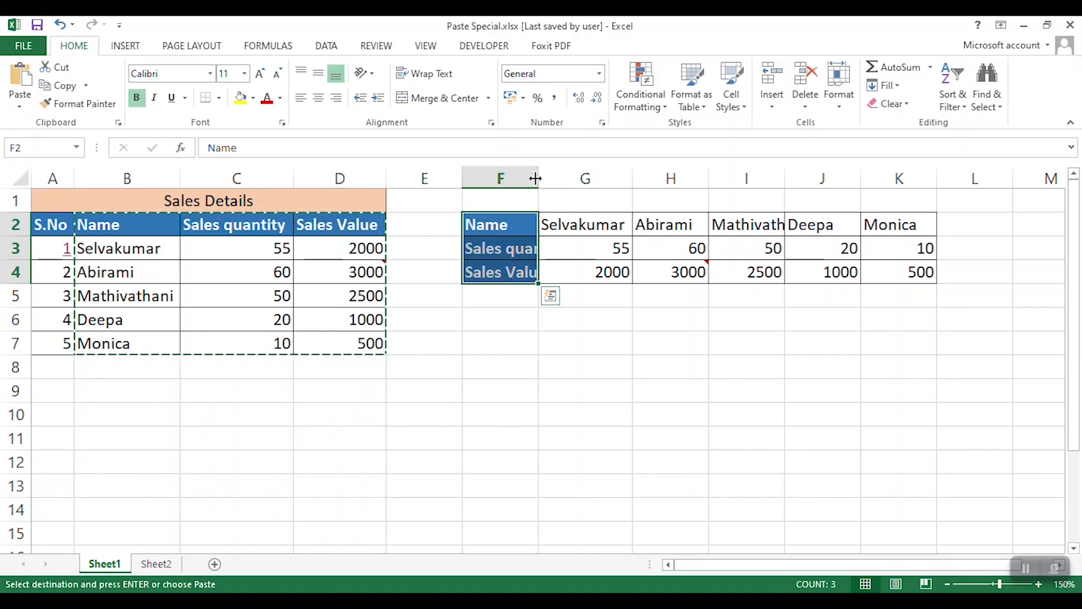
double_click(536, 178)
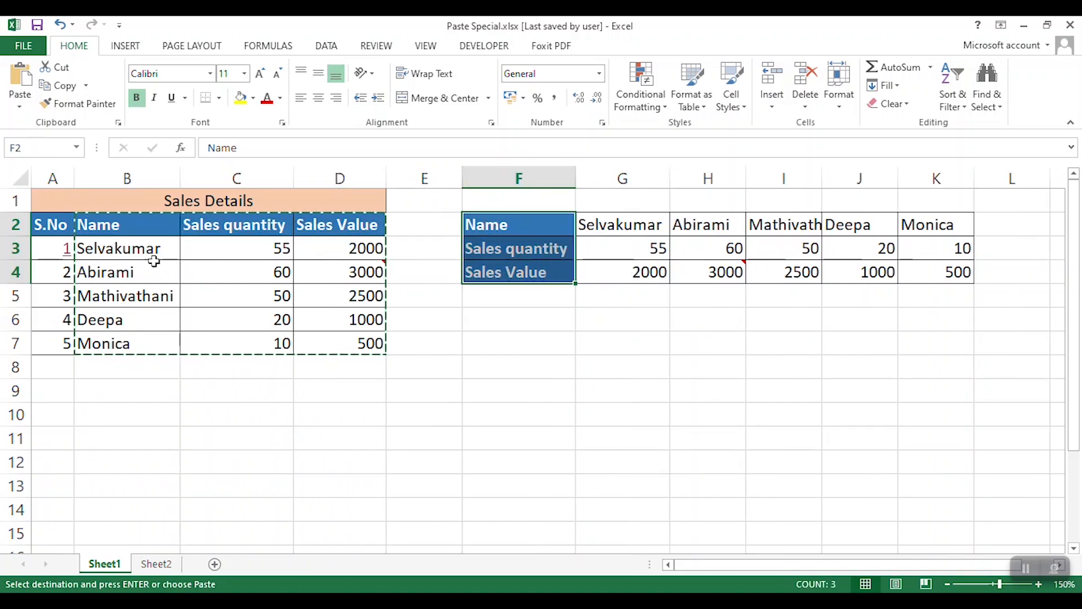
drag(144, 245, 154, 343)
drag(535, 223, 927, 225)
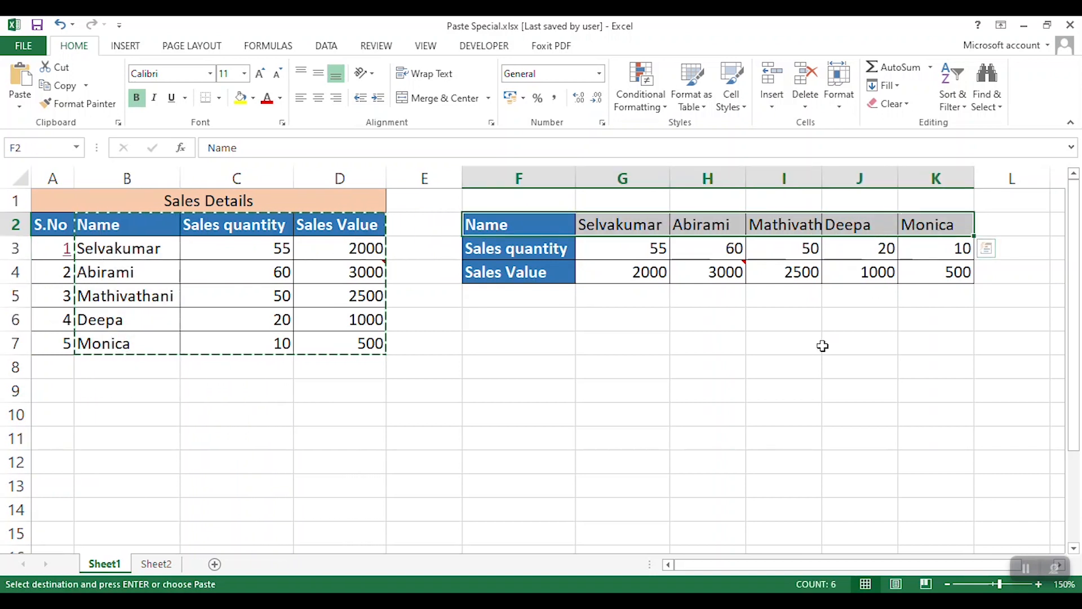
click(676, 327)
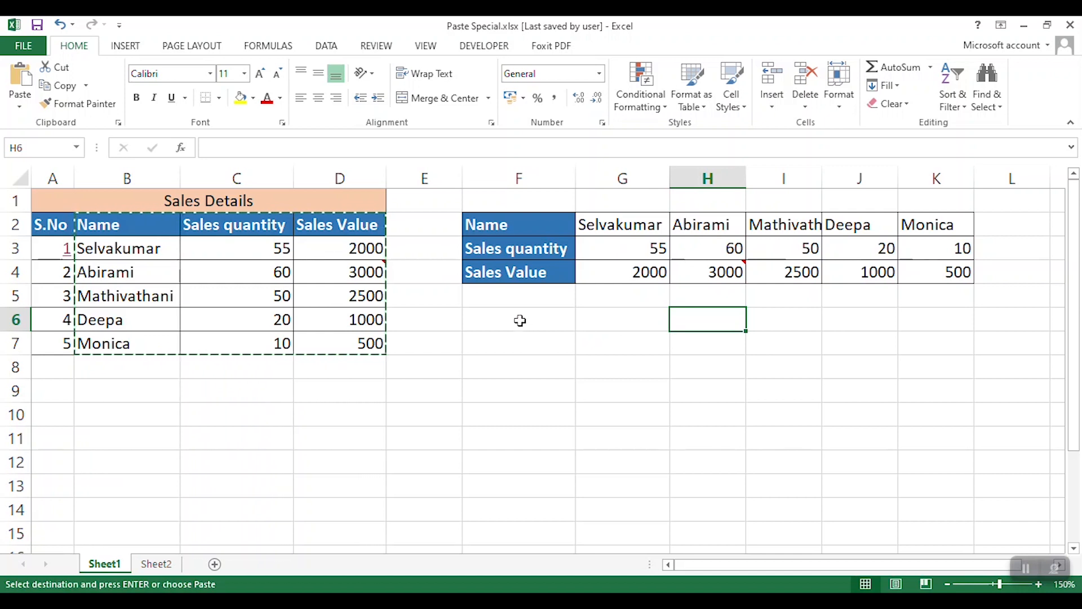
- Undo the column width changes and the transposed paste at F2
key(ctrl+z)
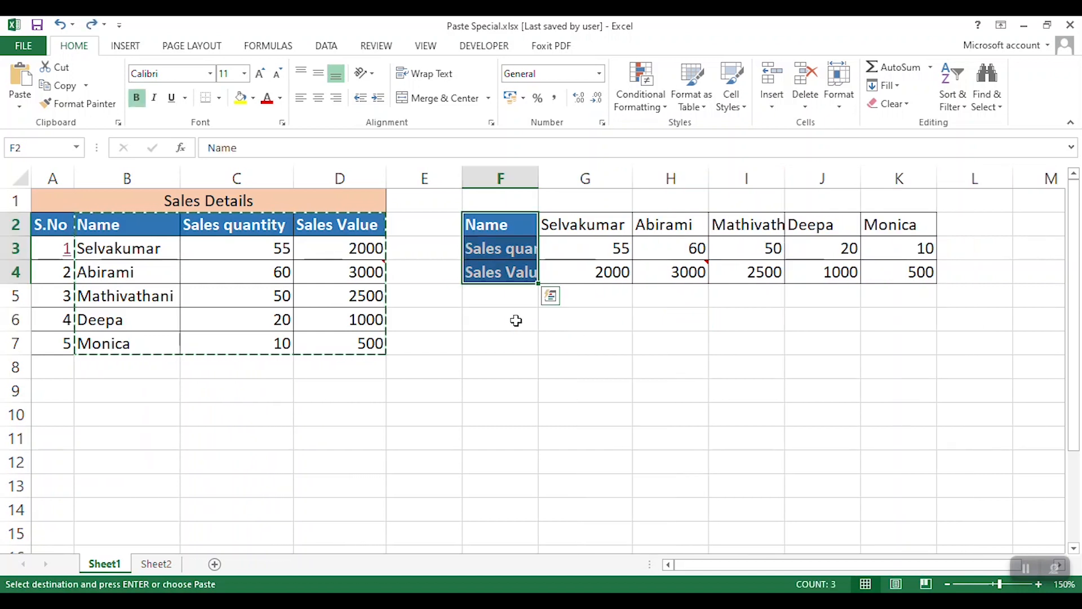
key(ctrl+z)
key(ctrl+z)
click(515, 320)
click(500, 228)
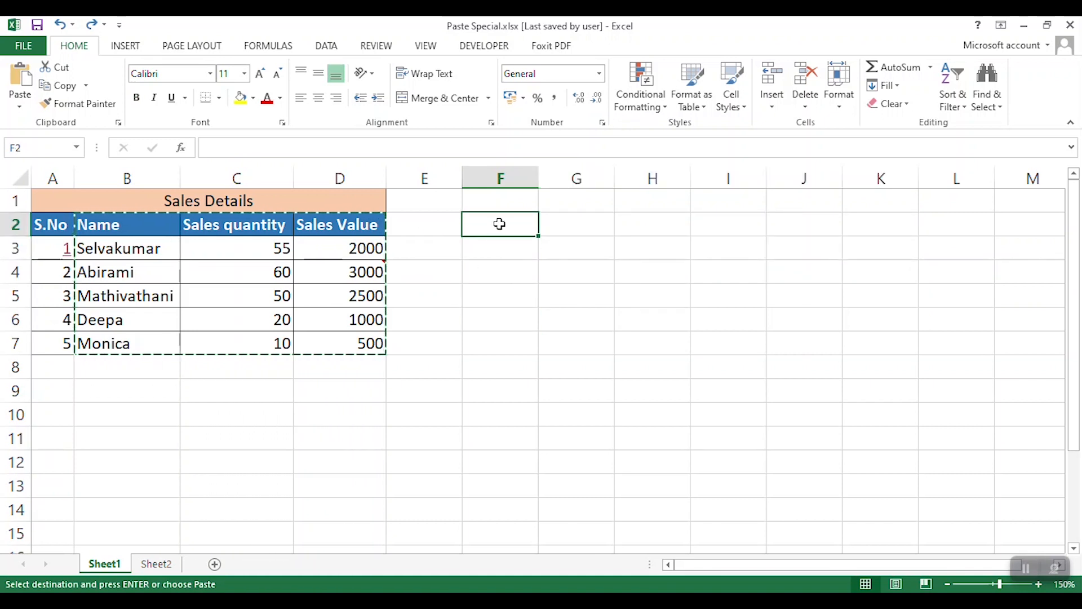
key(ctrl+alt+v)
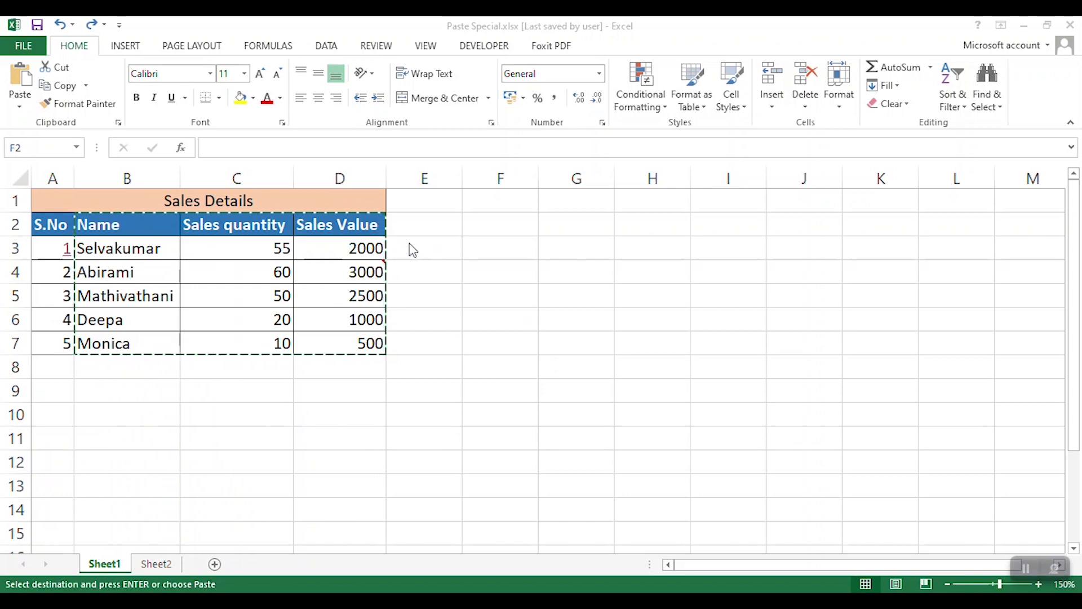
key(Escape)
- Copy the whole Sales Details table A1:D7 and paste it as a link at F1
drag(248, 201, 269, 337)
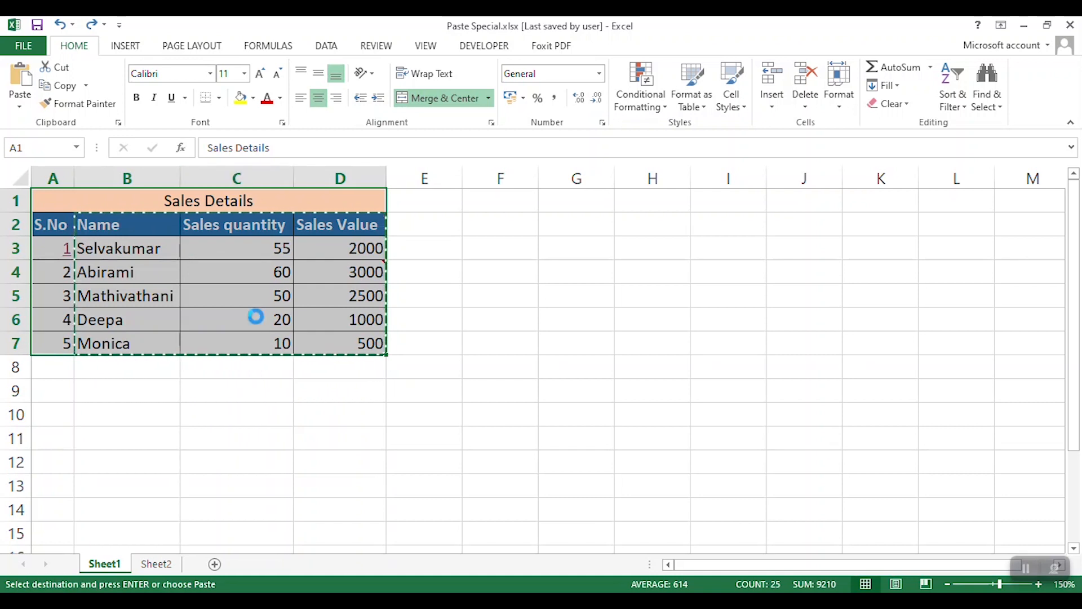
click(20, 106)
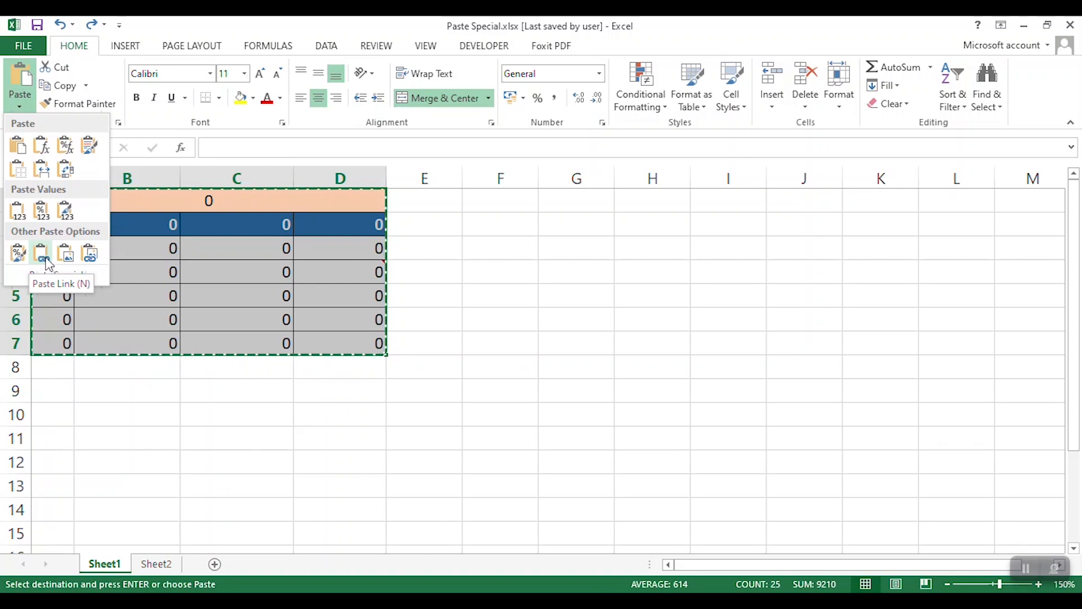
click(553, 209)
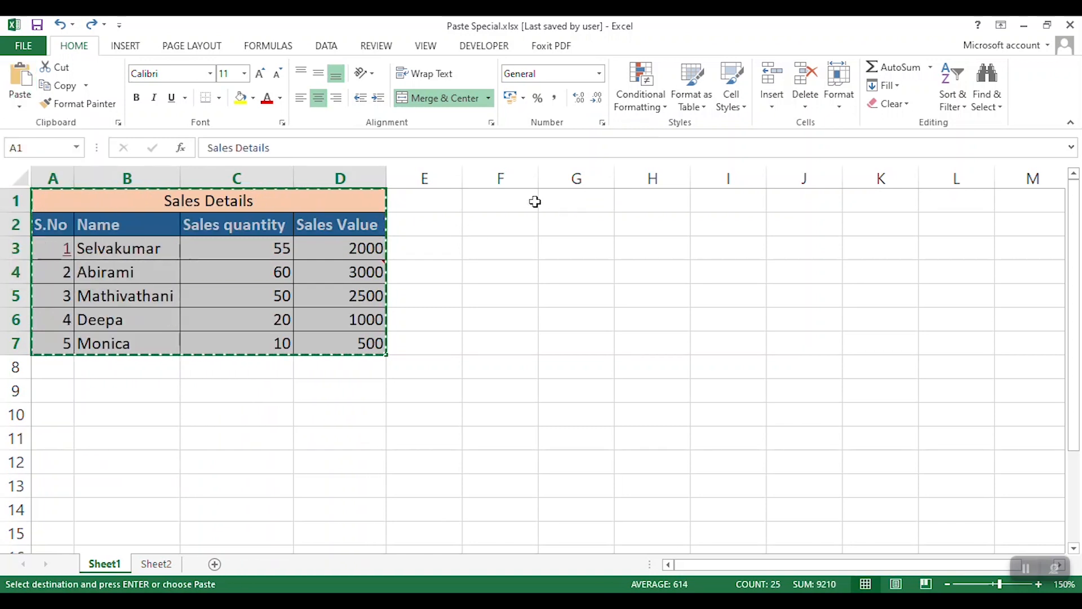
click(511, 196)
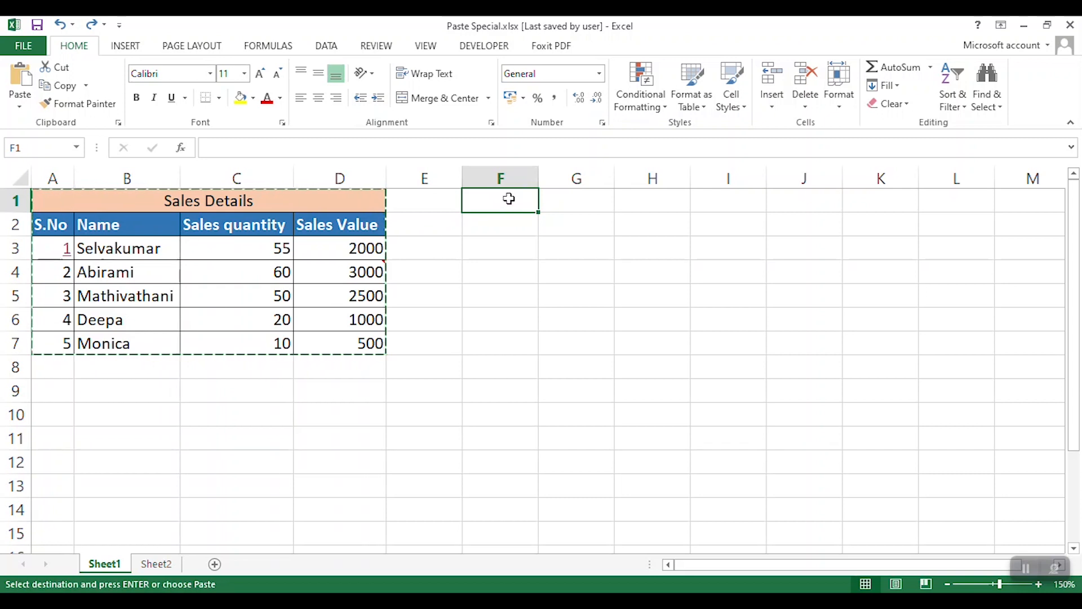
click(20, 106)
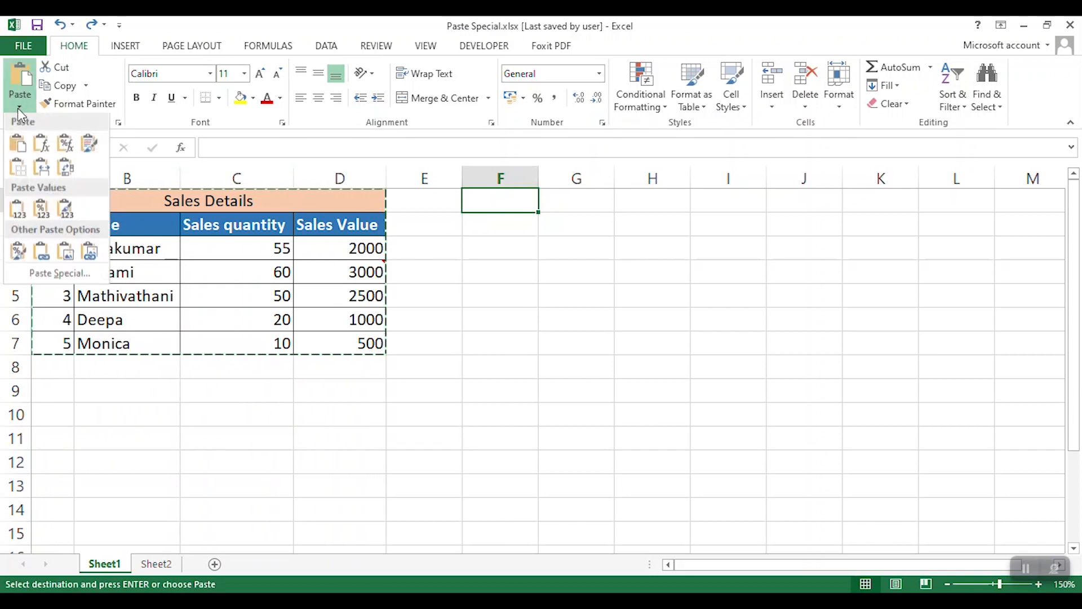
click(40, 256)
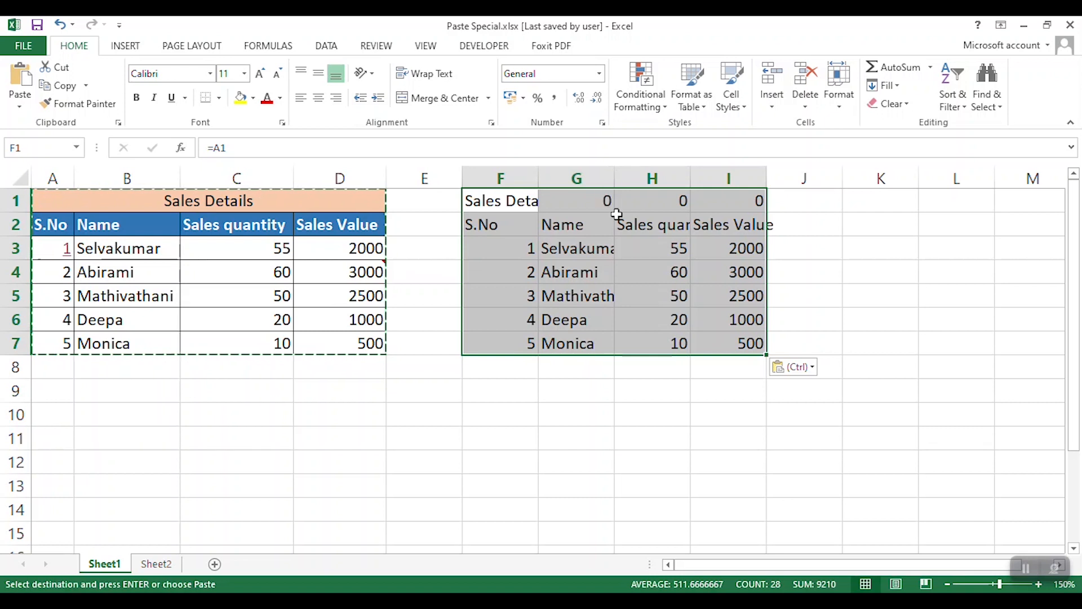
- Autofit the widths of columns F to I containing the linked table
click(652, 224)
drag(504, 178, 694, 172)
double_click(692, 173)
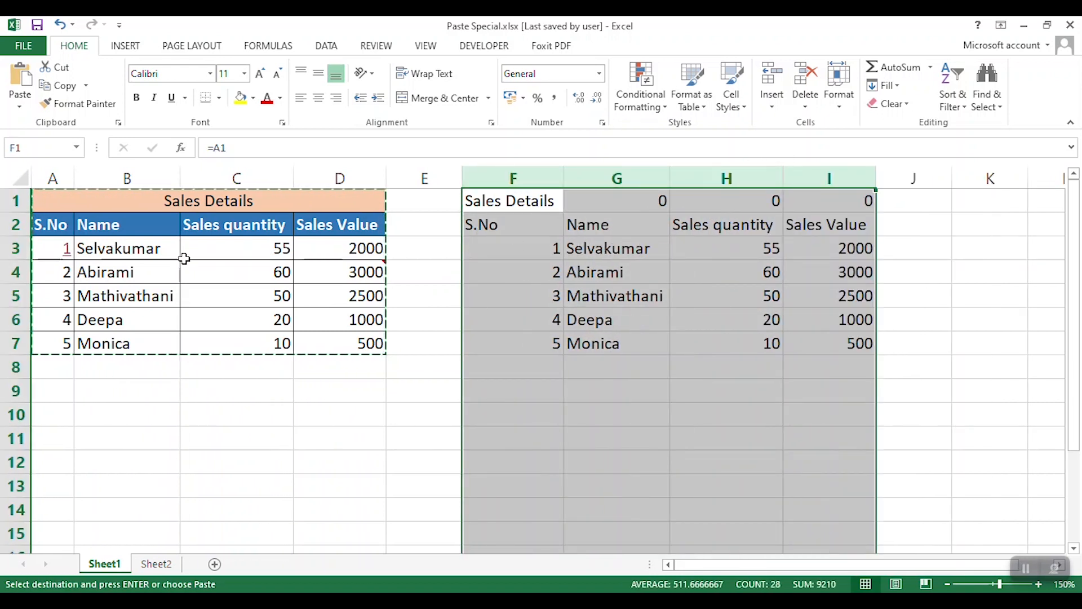
- Set the sales quantity in C4 to 55 and replace the name in B4 with the name from B3
click(262, 267)
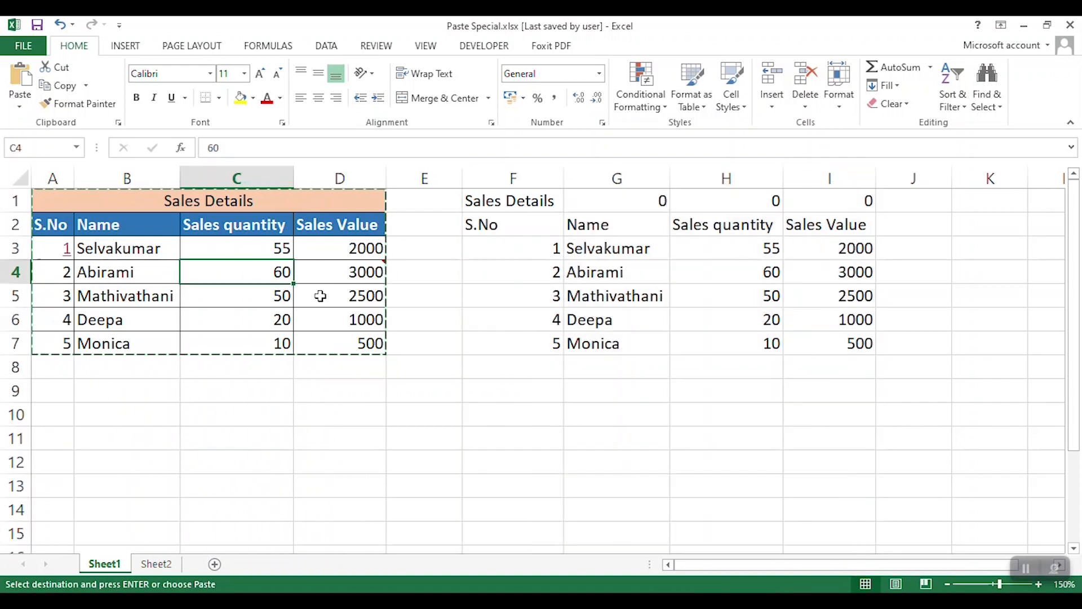
text(55)
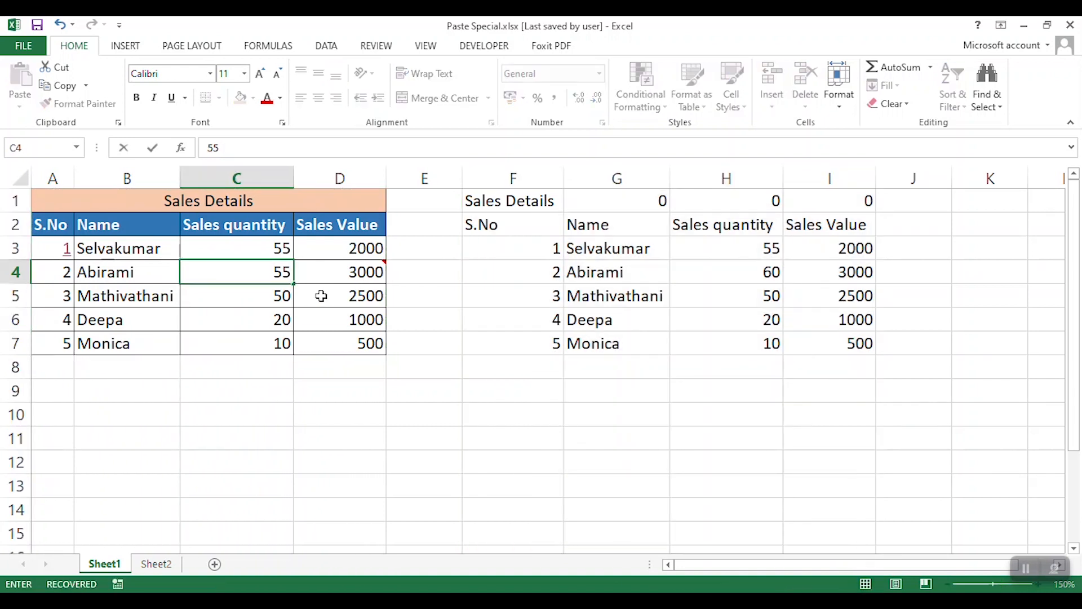
key(Return)
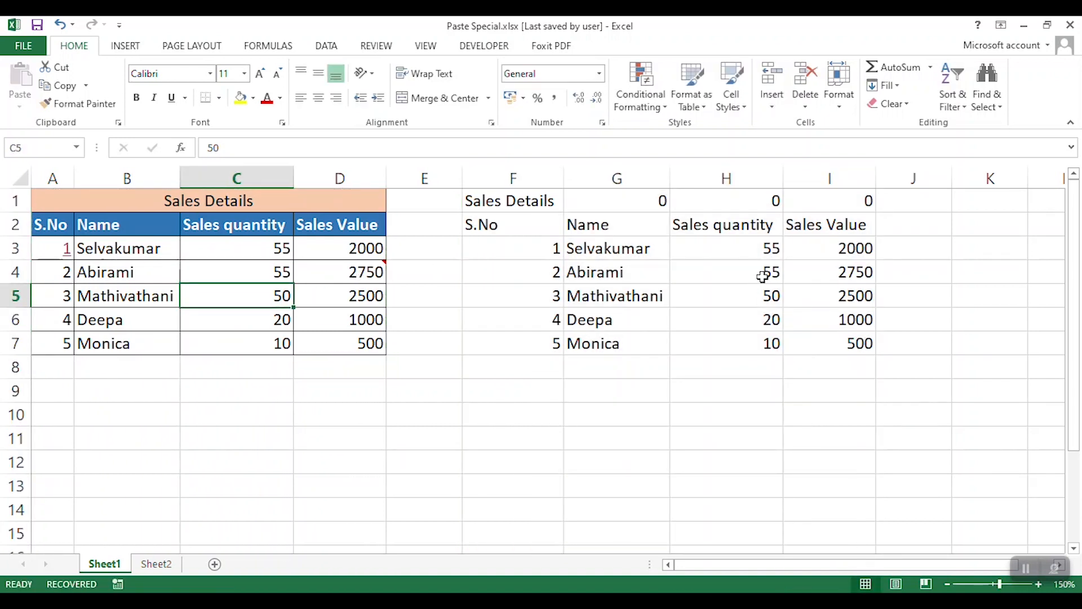
click(154, 272)
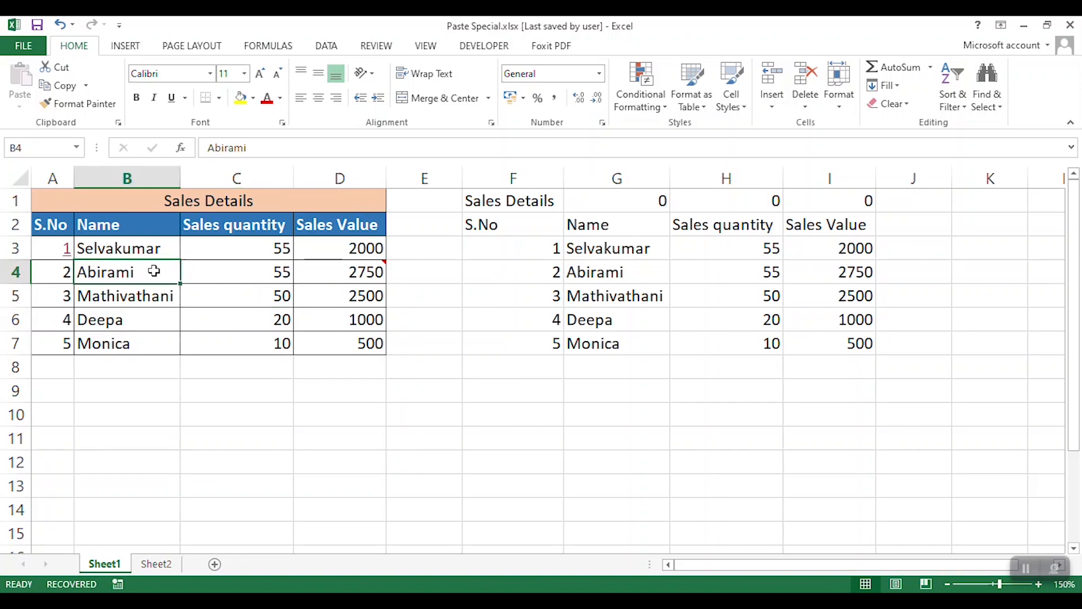
key(ctrl+v)
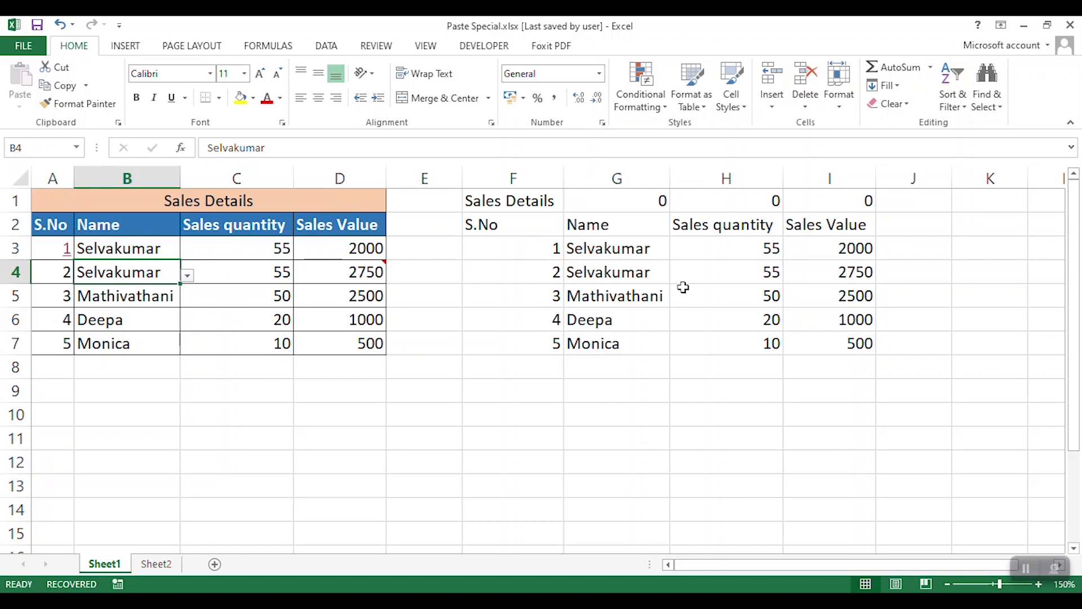
- Delete columns F to J to remove the linked copy of the table
drag(513, 178, 913, 178)
right_click(862, 177)
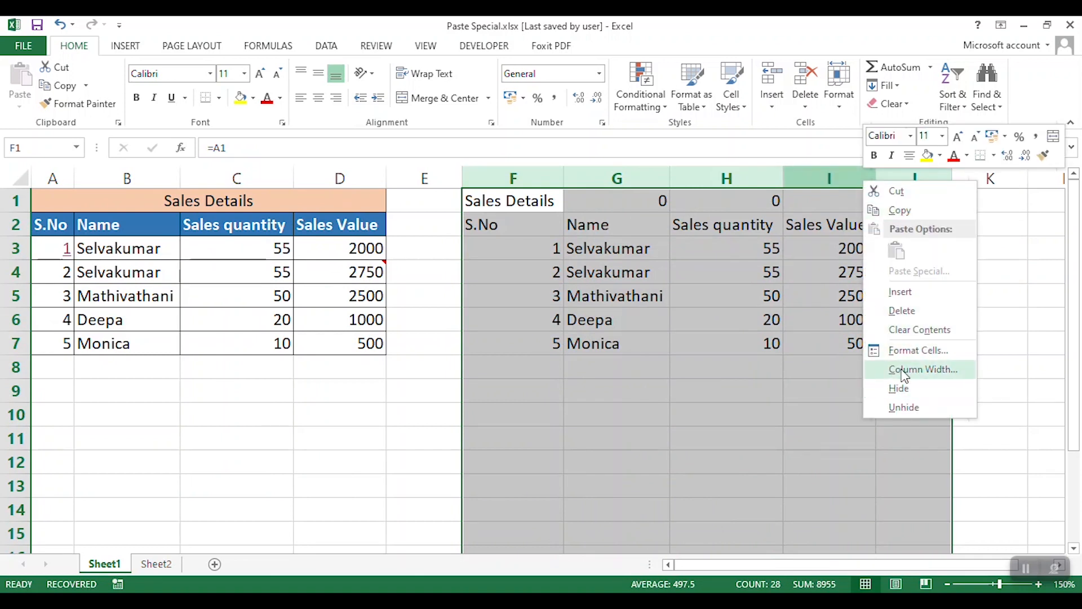
click(901, 311)
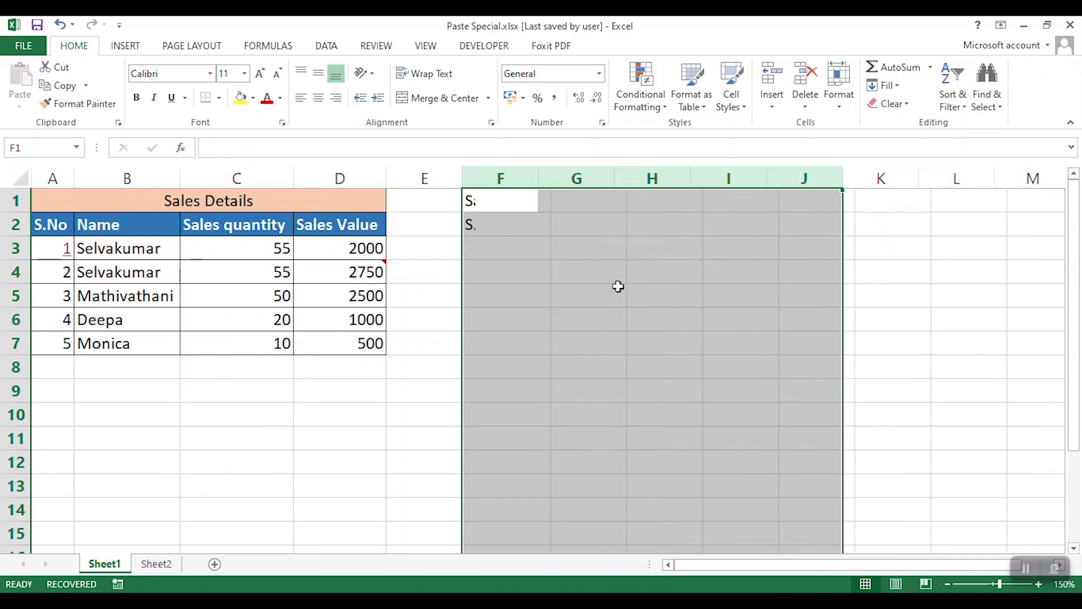
click(428, 272)
- Copy the Sales Details table A1:D7 from Sheet1 and paste it as a picture at B3 on Sheet2
drag(174, 203, 182, 339)
key(ctrl+c)
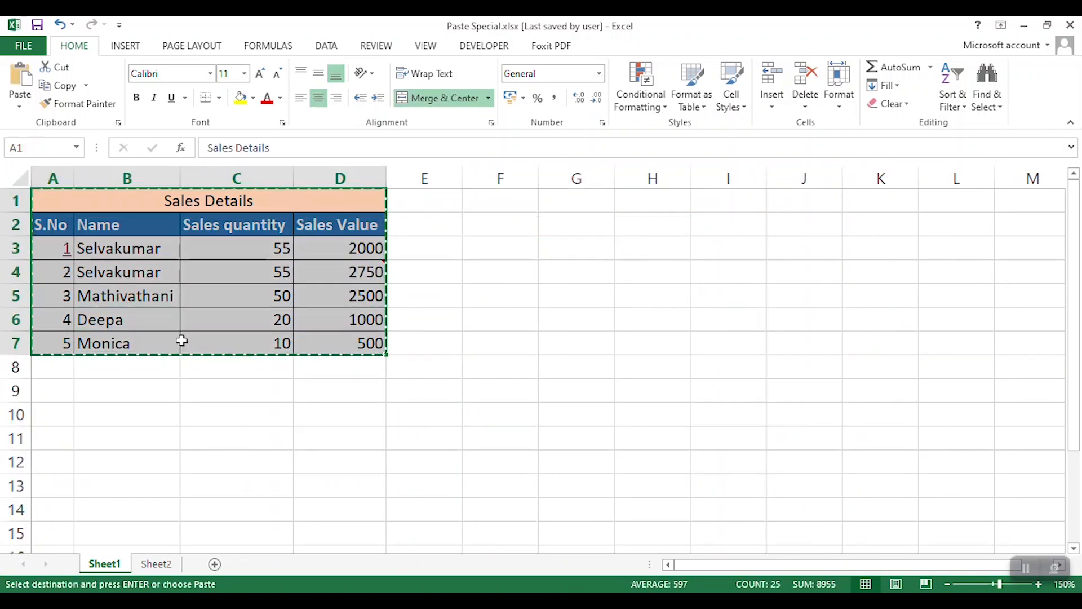
click(161, 565)
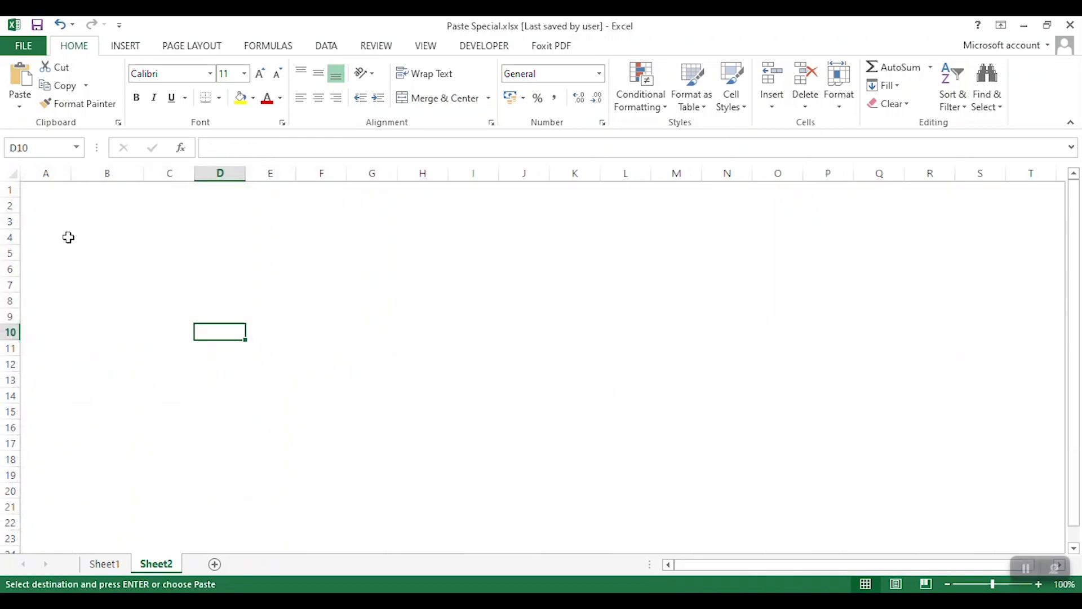
click(106, 220)
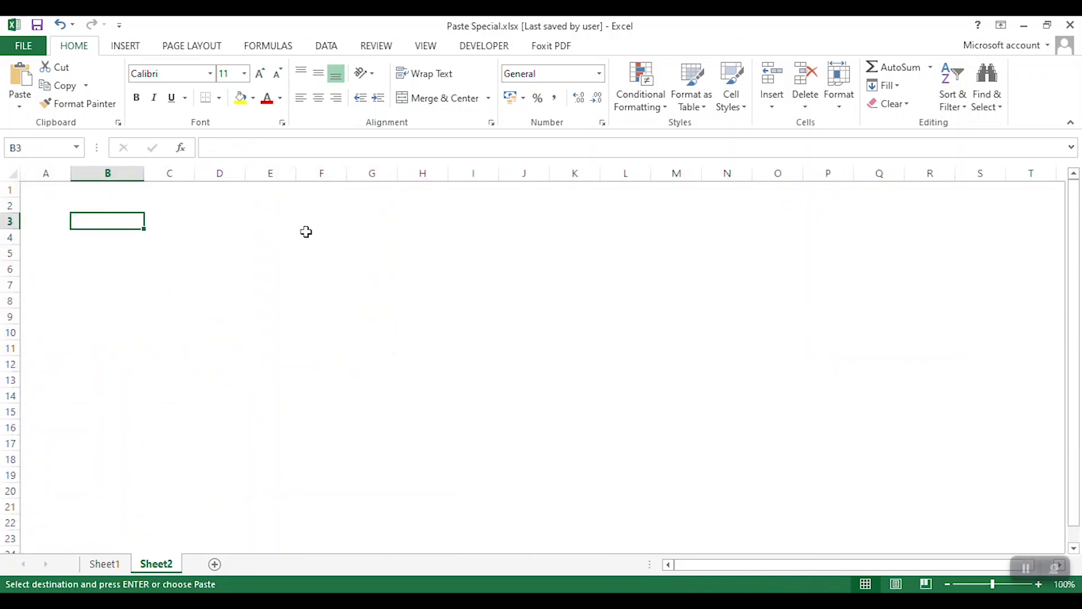
click(19, 106)
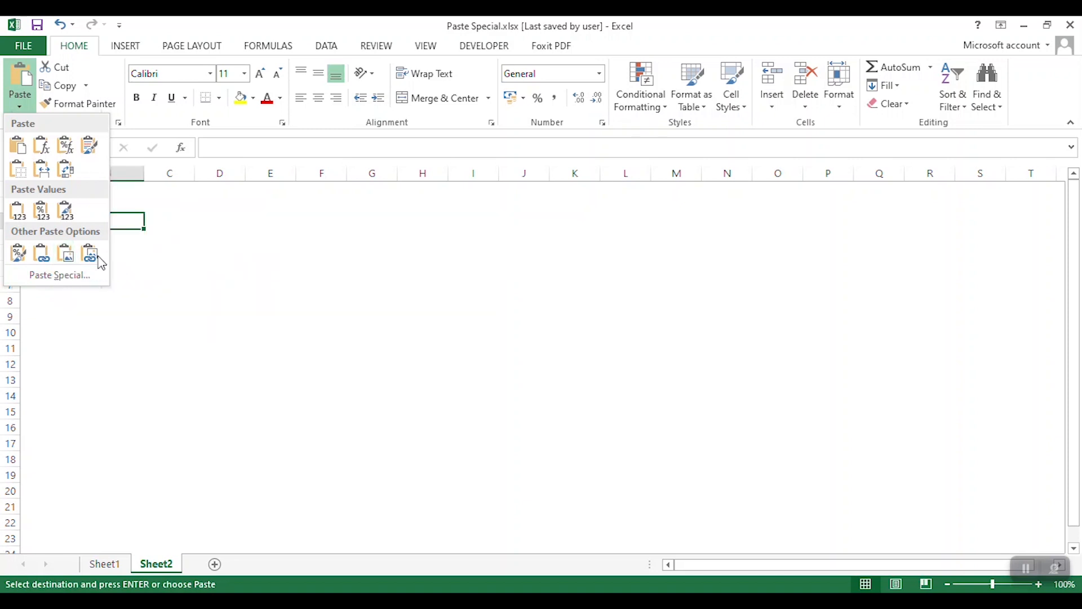
click(66, 256)
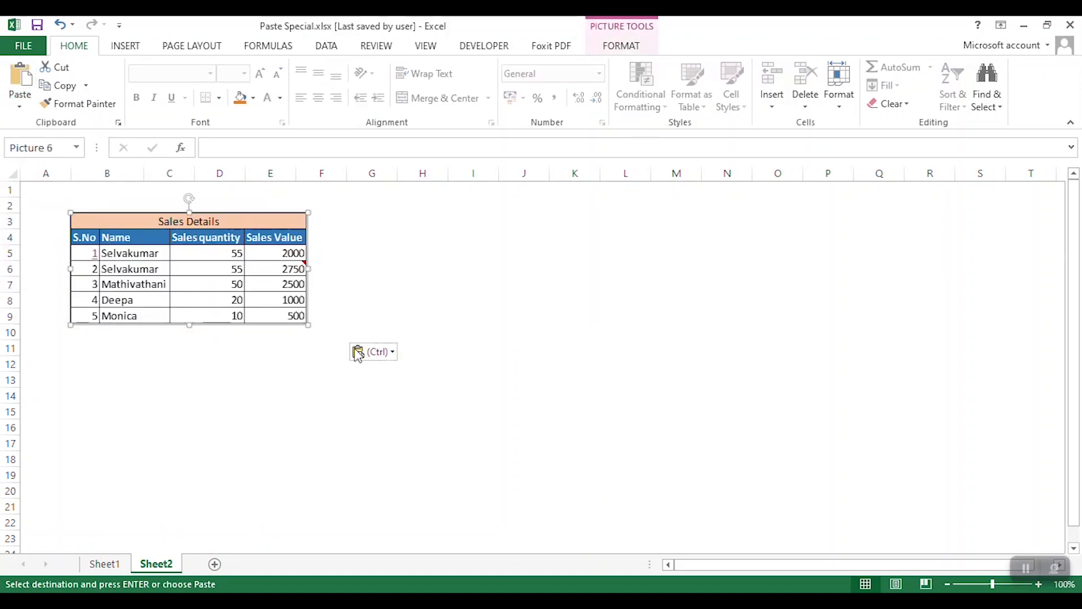
- Enlarge and move the pasted picture of the table on Sheet2, and delete it
drag(308, 325, 568, 449)
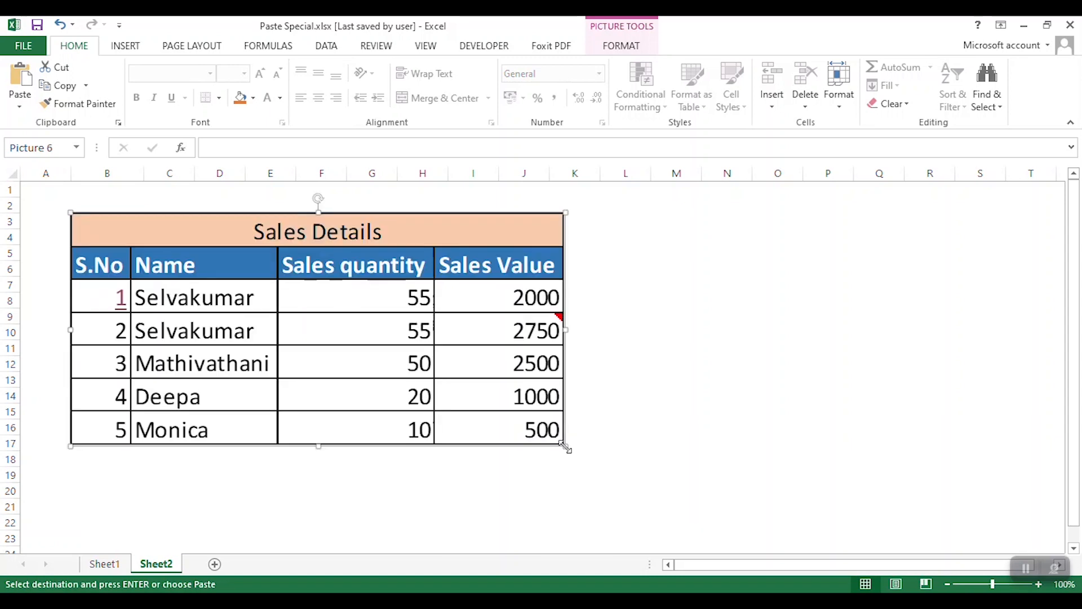
drag(392, 295, 449, 307)
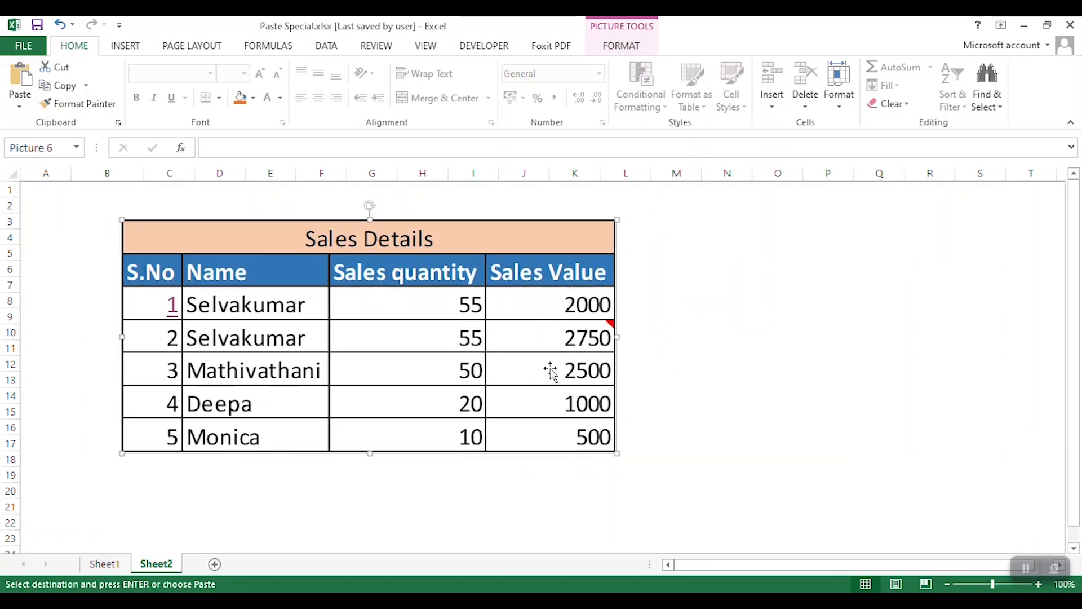
key(Delete)
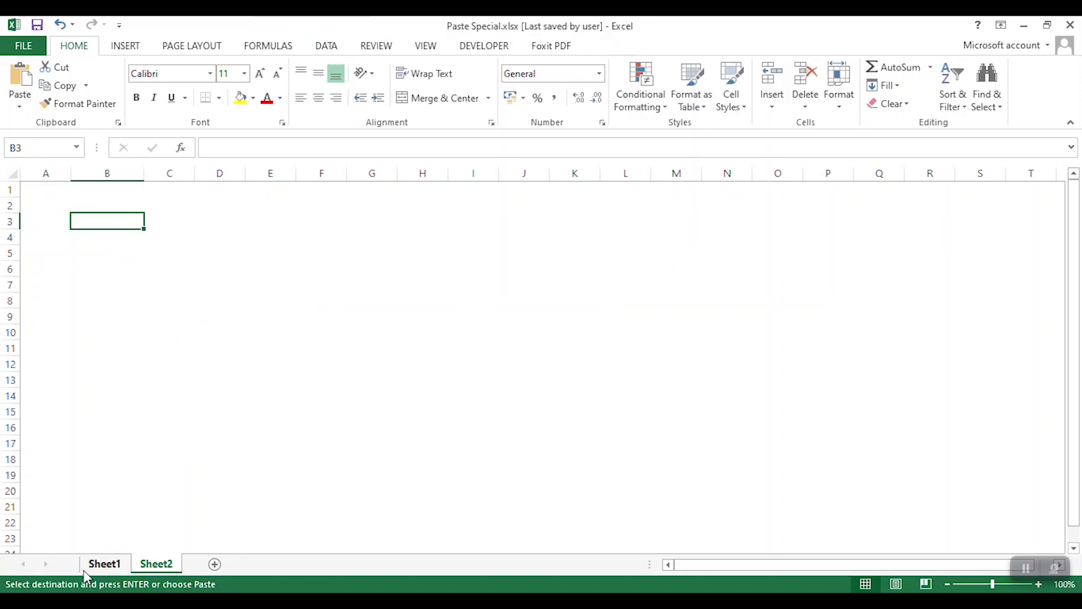
- Paste the copied Sales Details table from Sheet1 as a linked picture at B3 on Sheet2
click(112, 573)
scroll(271, 308, up, 4)
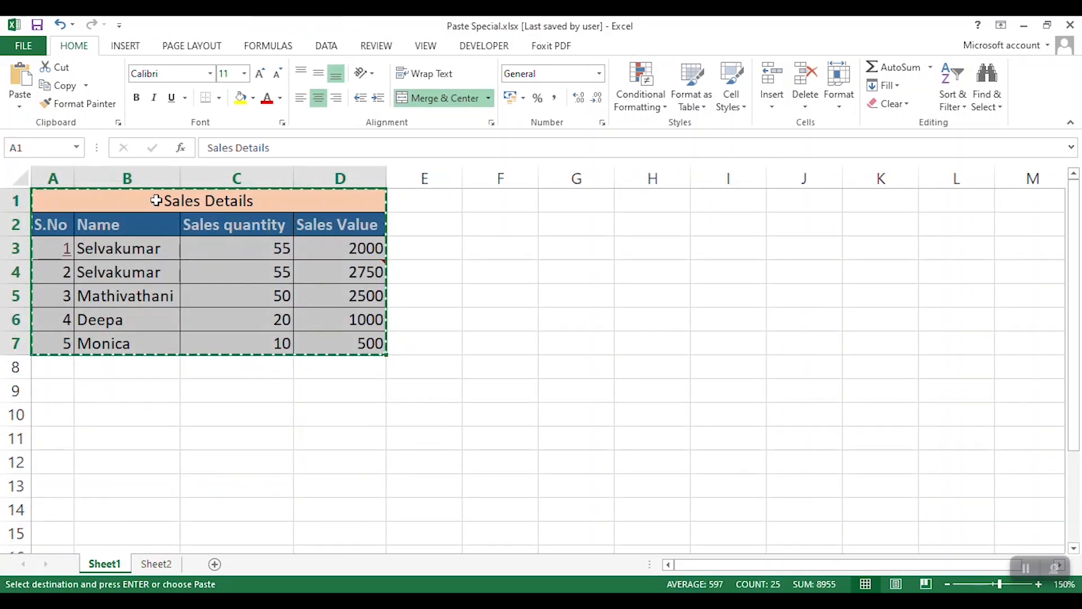
click(155, 565)
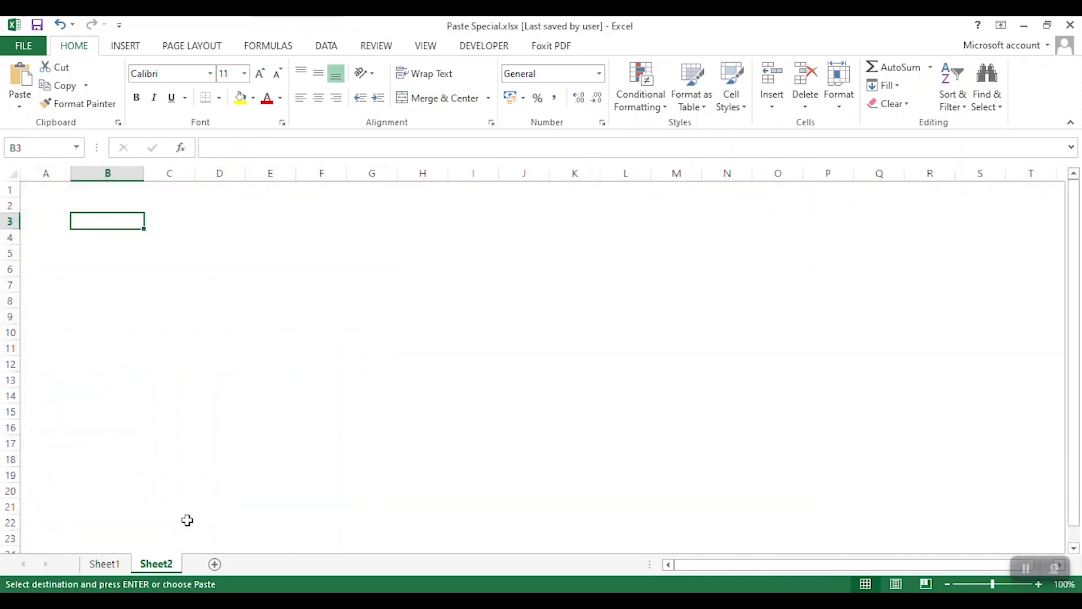
click(20, 102)
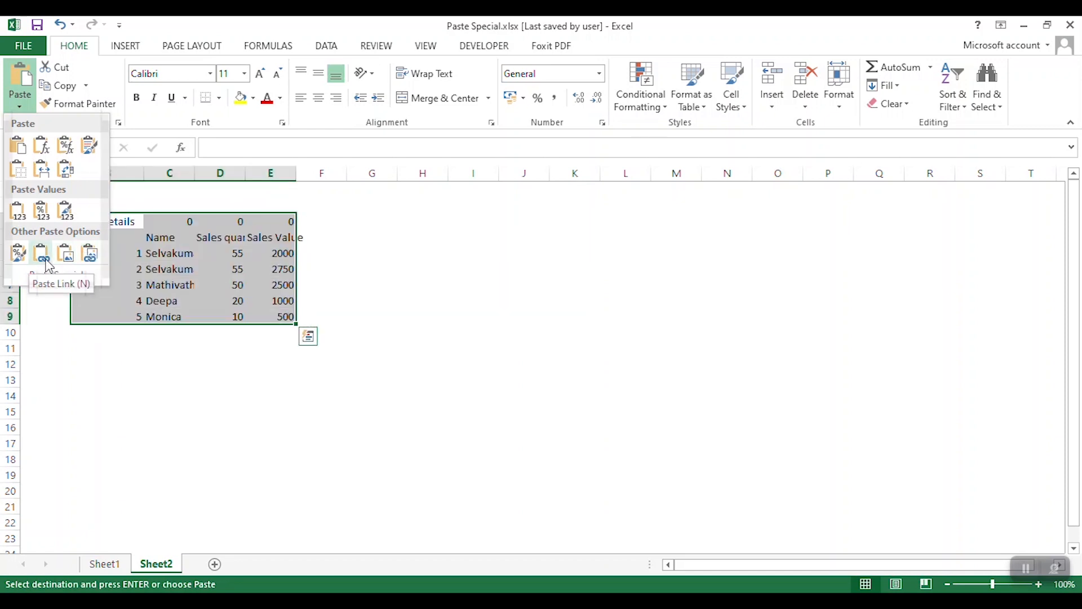
click(91, 258)
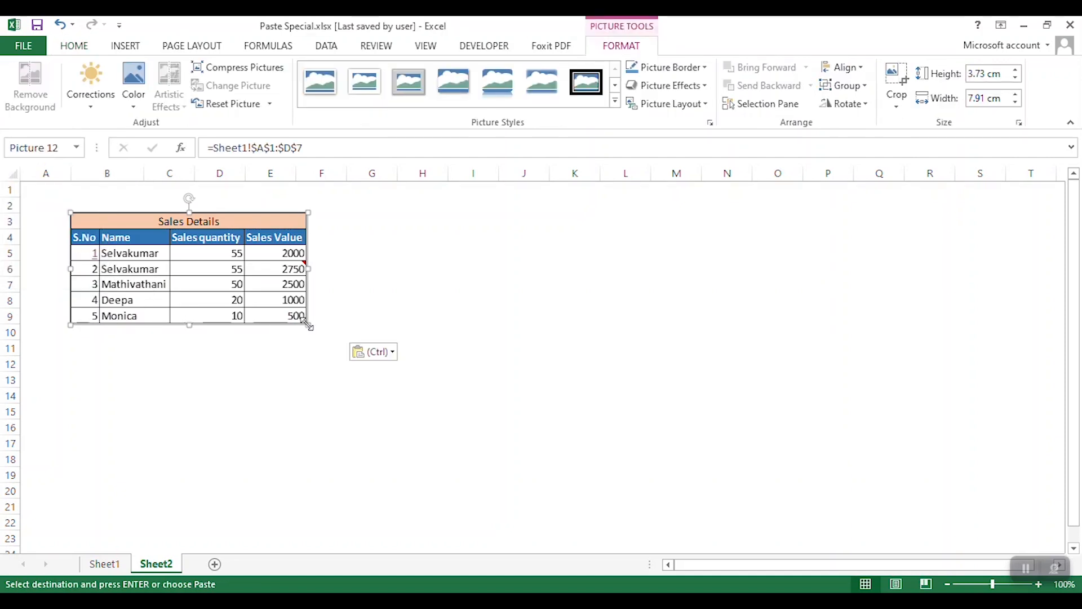
- Enlarge the linked picture to about 17.9 cm wide by 8.4 cm high and move it across to column D
drag(321, 336, 606, 458)
drag(401, 300, 511, 352)
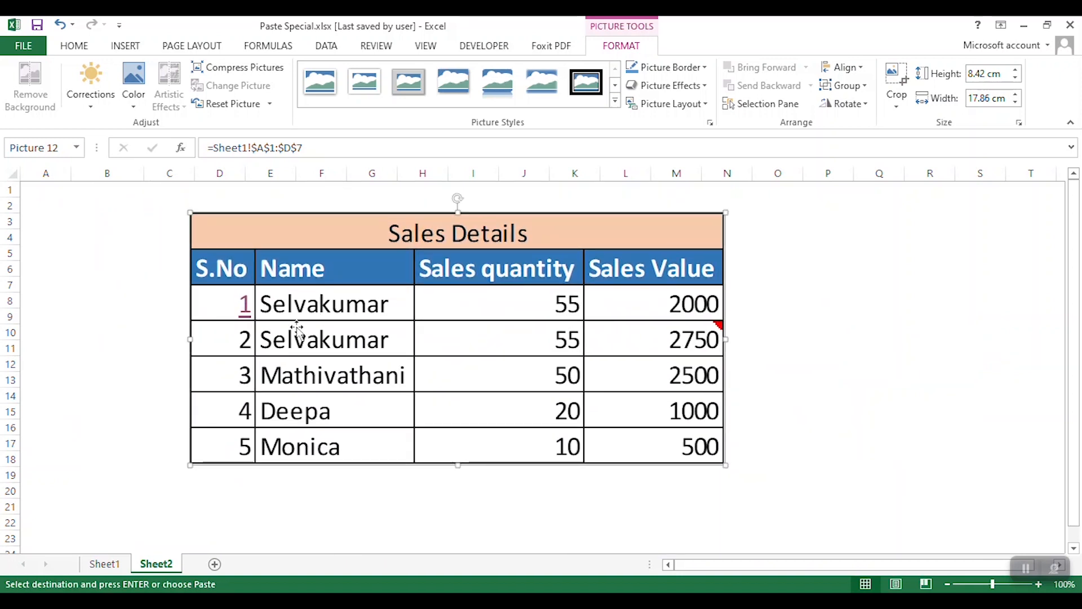
- Change the serial numbers in A4:A7 of the source table on Sheet1 to 1
click(105, 564)
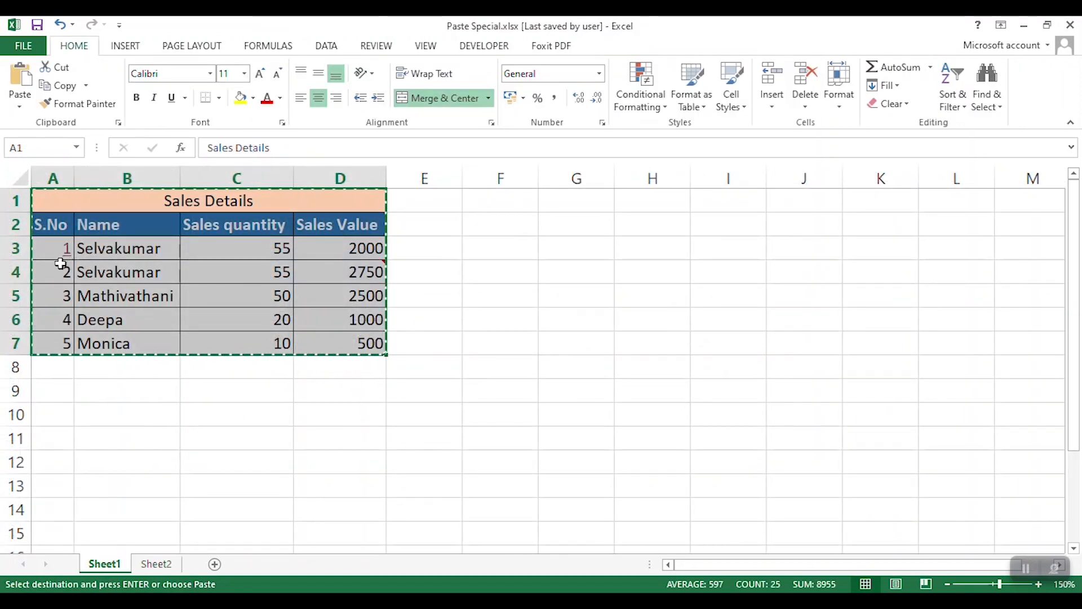
click(57, 272)
text(1)
key(Return)
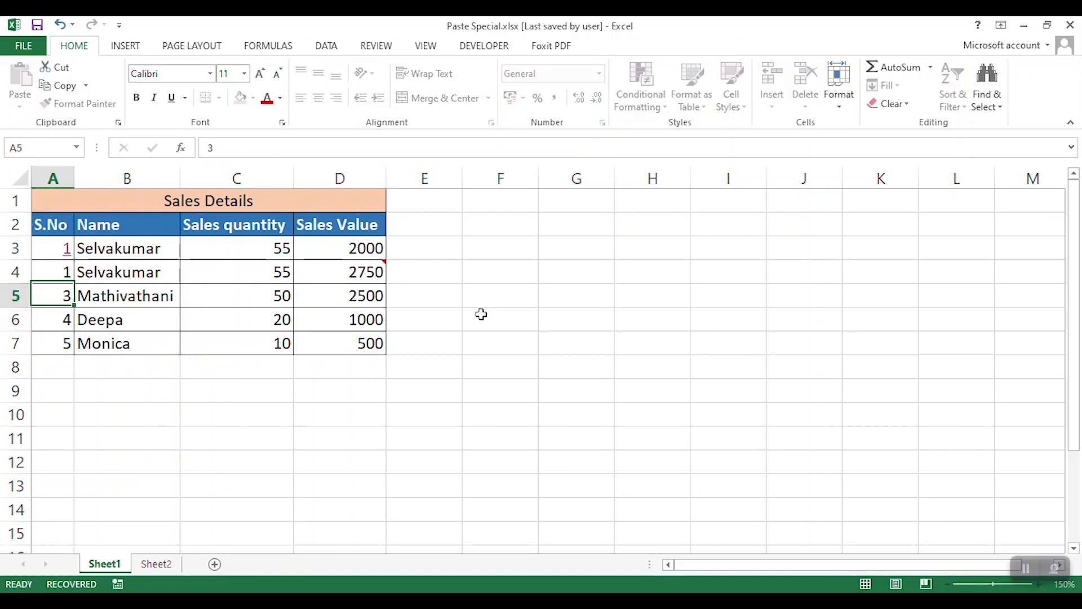
text(1)
key(Return)
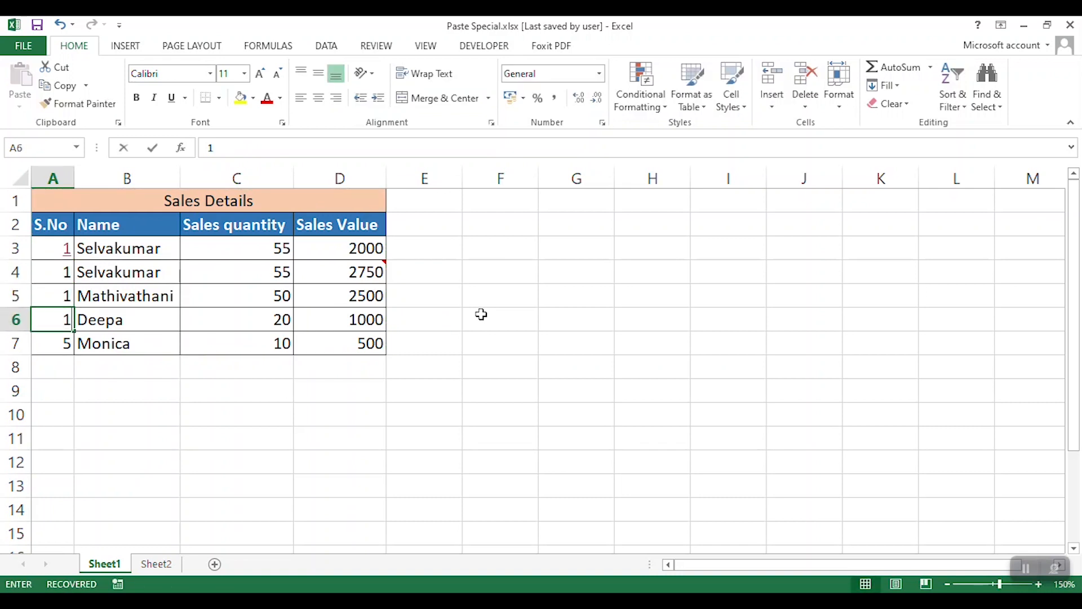
text(1)
key(Return)
text(1)
key(Return)
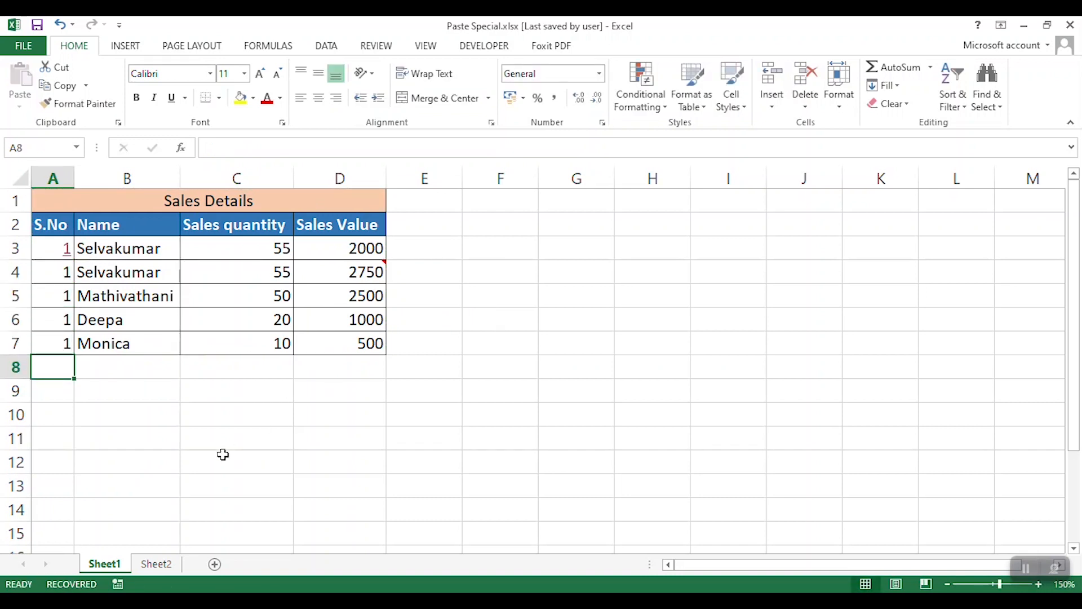
- Check the linked picture on Sheet2 and reposition it so its upper corner sits near cell D3, leaving it deselected
click(157, 563)
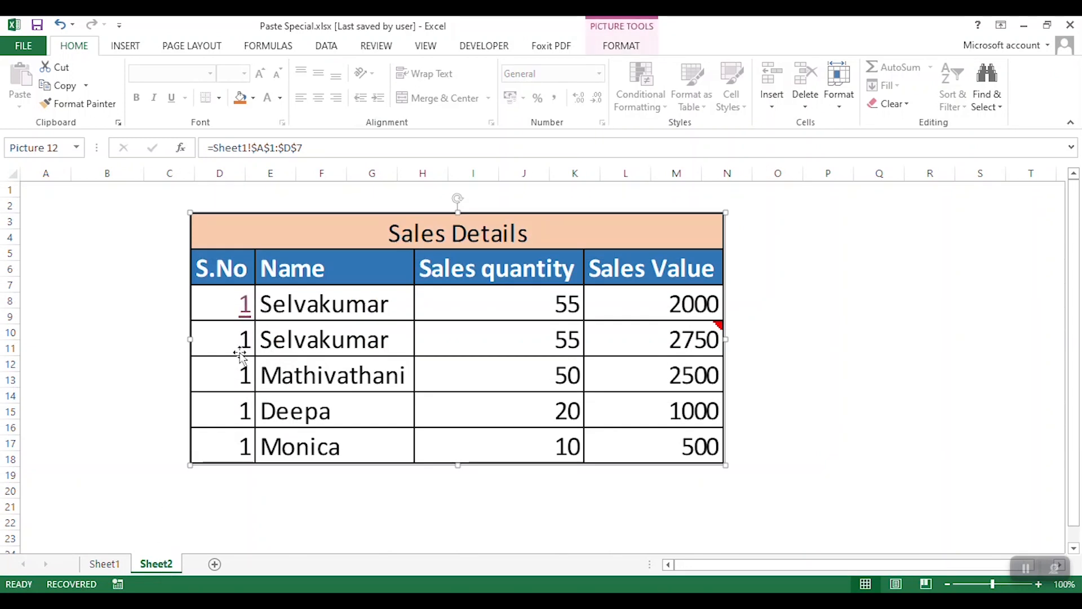
drag(570, 307, 591, 360)
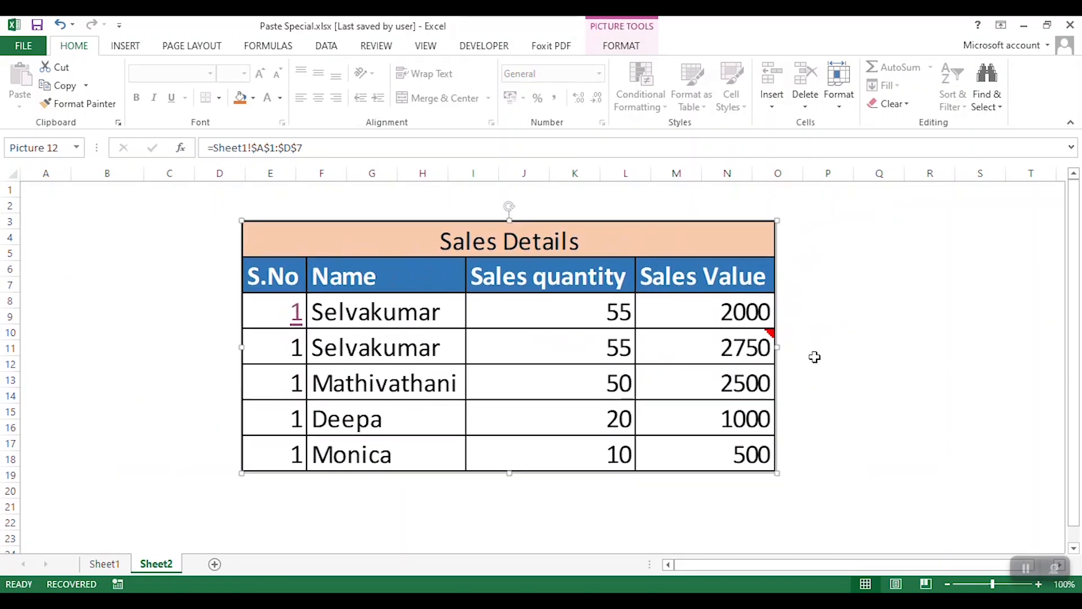
click(872, 337)
drag(442, 348, 385, 345)
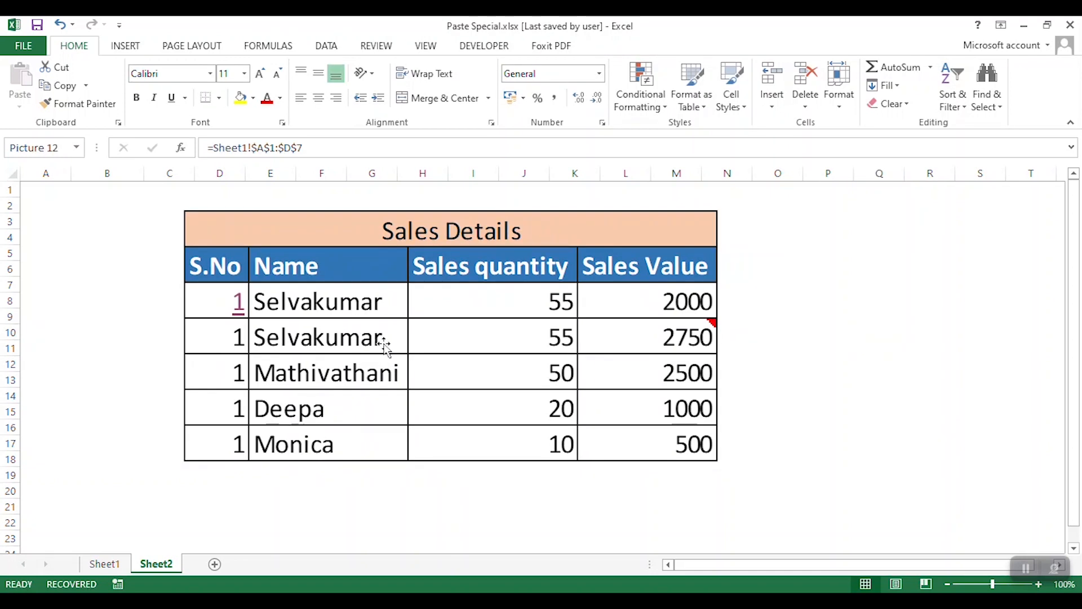
click(817, 294)
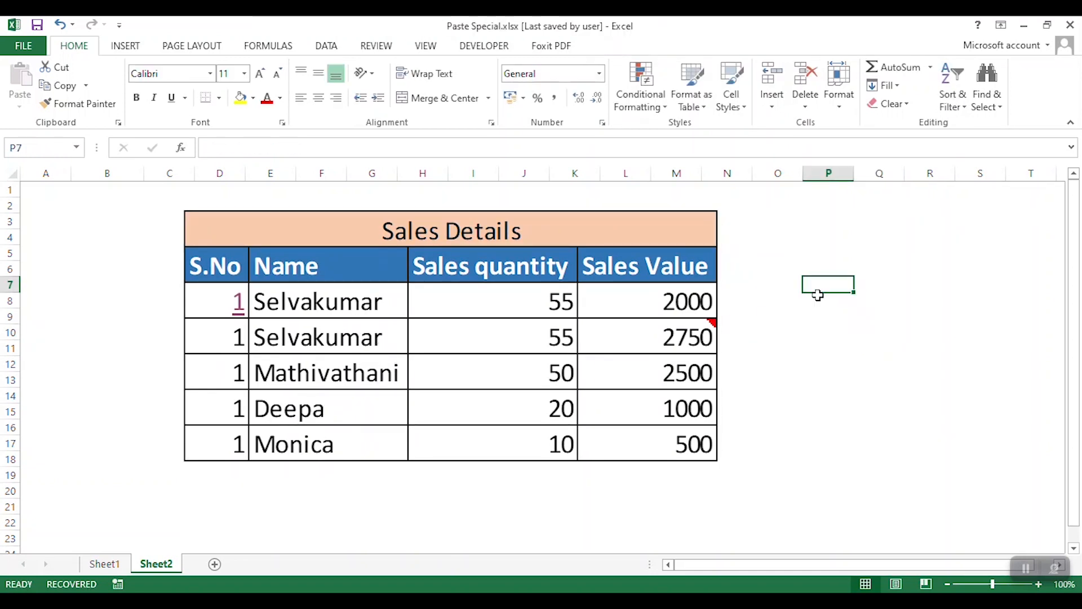